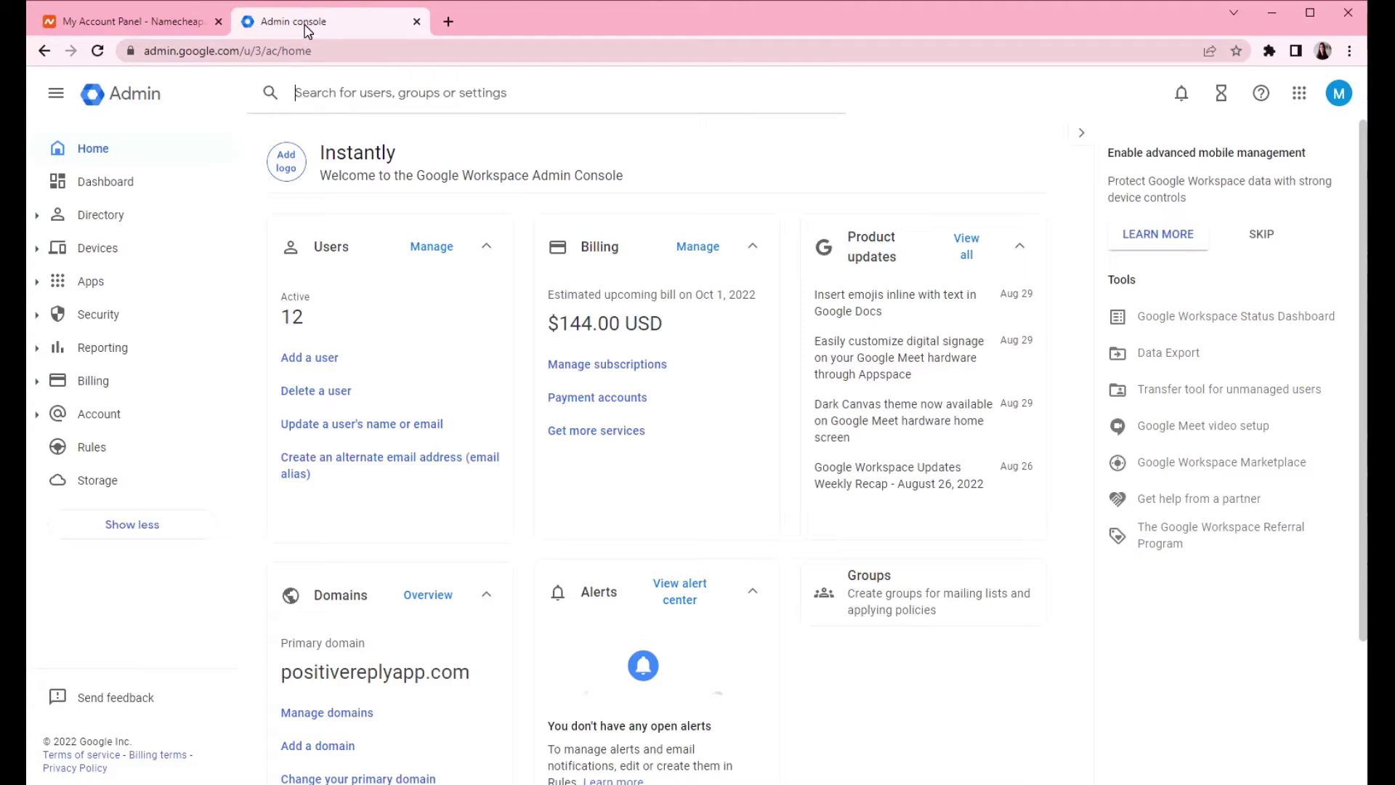
- Move the Admin console tab ahead of Namecheap and bring up the Namecheap dashboard
{"action": "left_click_drag", "start_coordinate": [342, 18], "coordinate": [96, 38]}
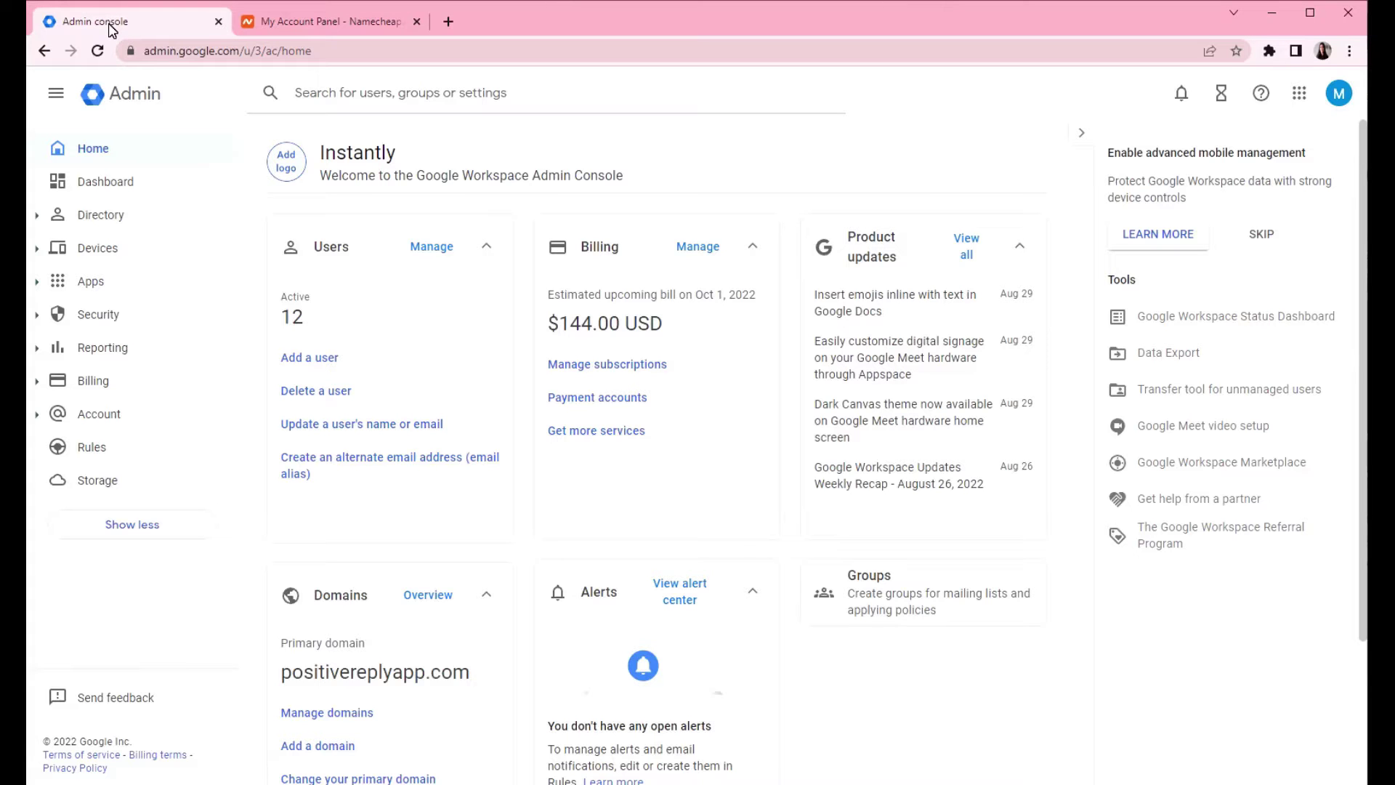
{"action": "left_click", "coordinate": [310, 29]}
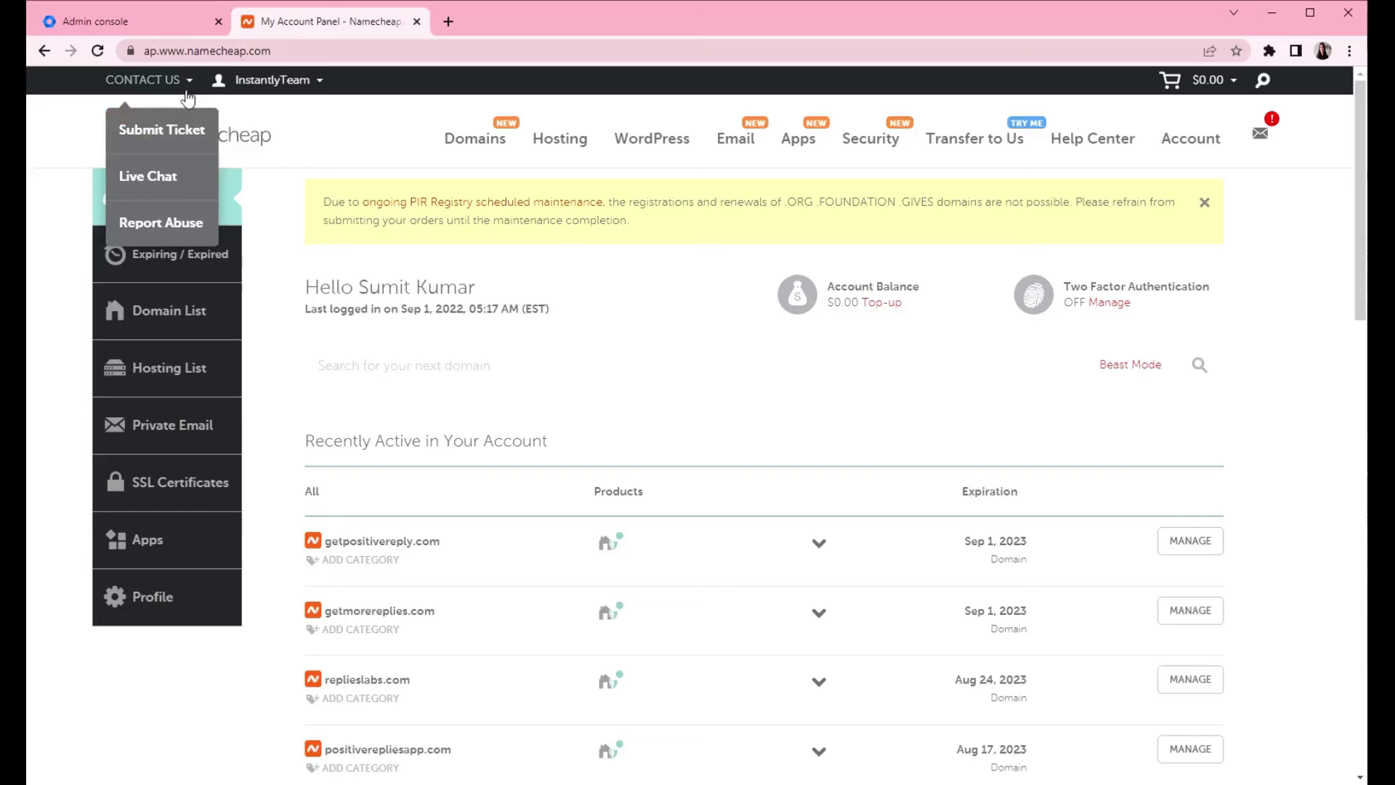
- Open Account > Domains > Manage domains and note coldemailly.com's Gmail activated status
{"action": "left_click", "coordinate": [117, 24]}
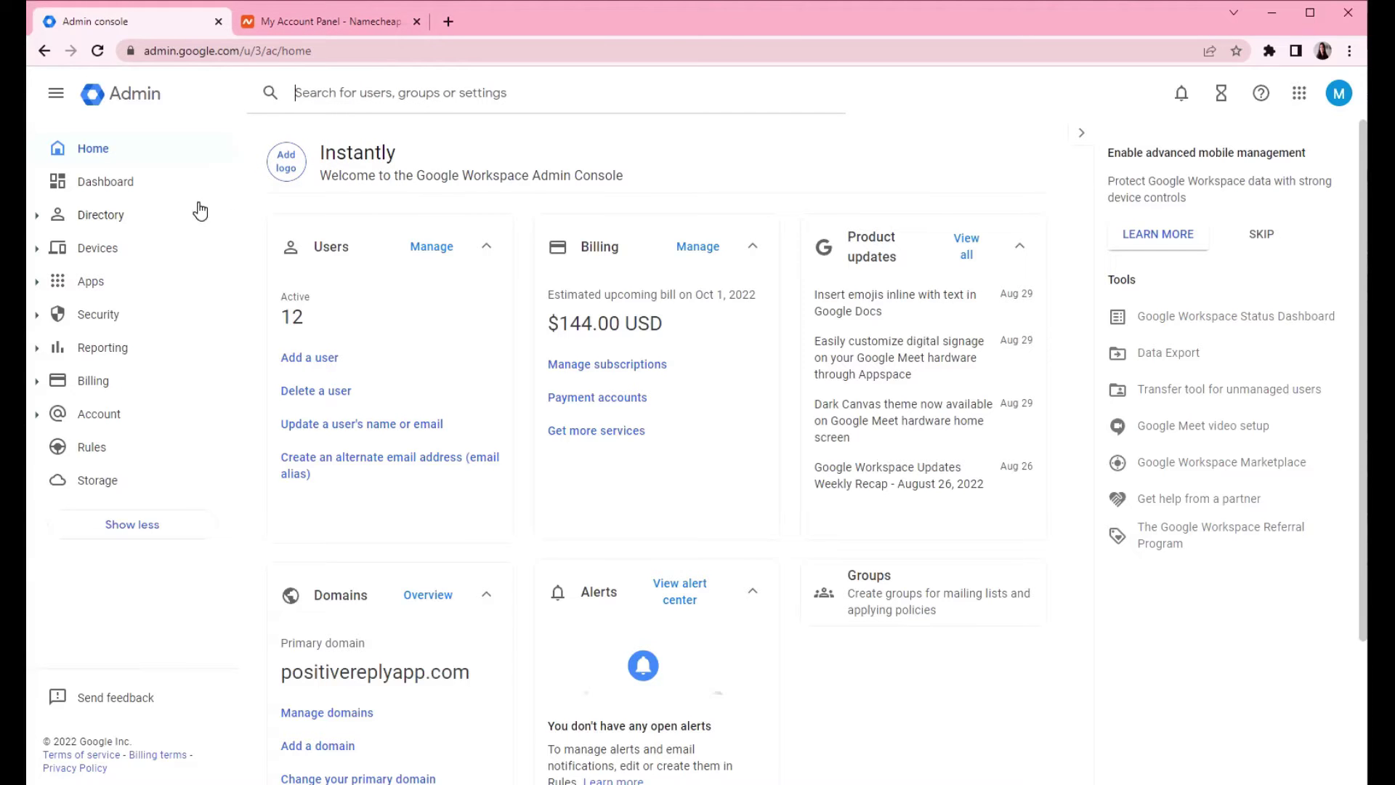
{"action": "scroll", "coordinate": [492, 240], "scroll_direction": "down", "scroll_amount": 3}
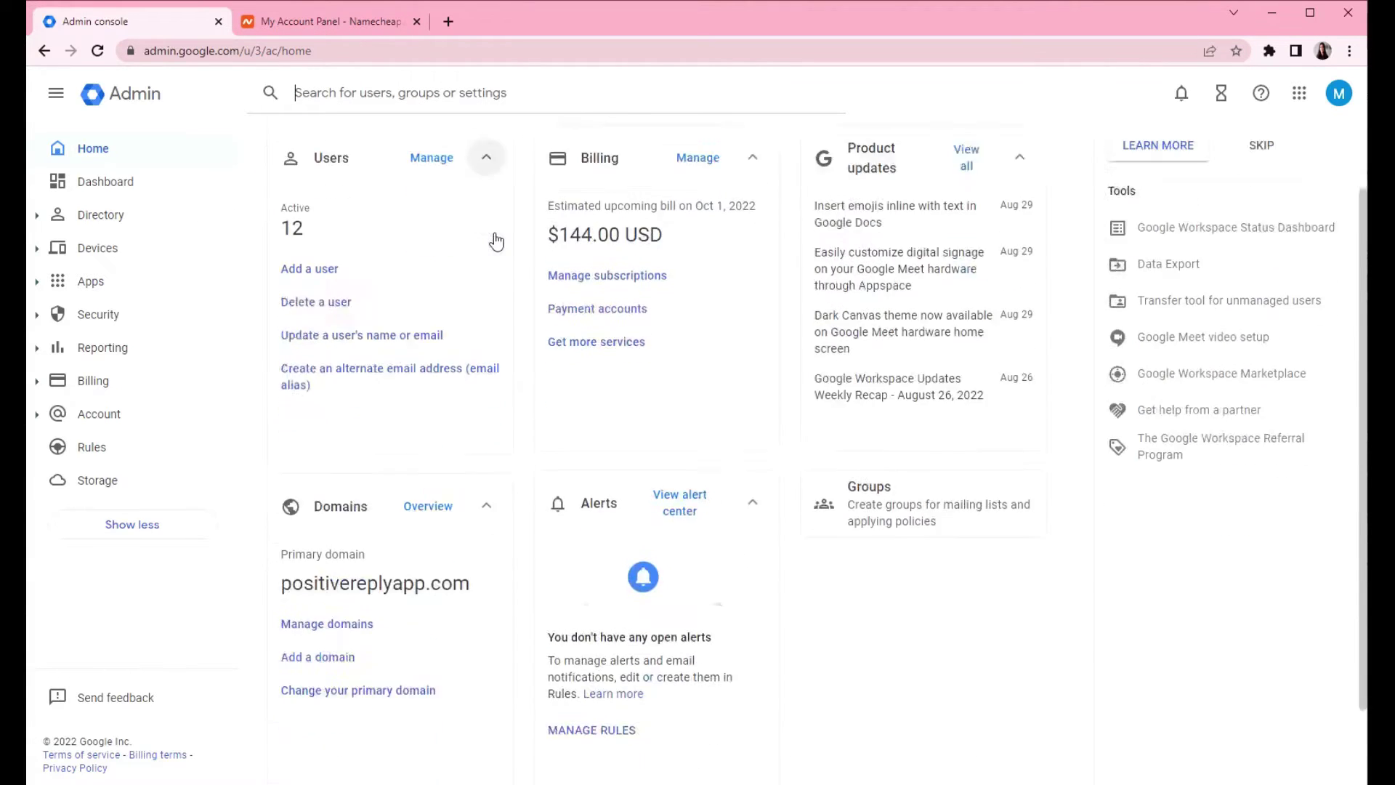
{"action": "scroll", "coordinate": [492, 234], "scroll_direction": "up", "scroll_amount": 3}
{"action": "scroll", "coordinate": [534, 302], "scroll_direction": "down", "scroll_amount": 3}
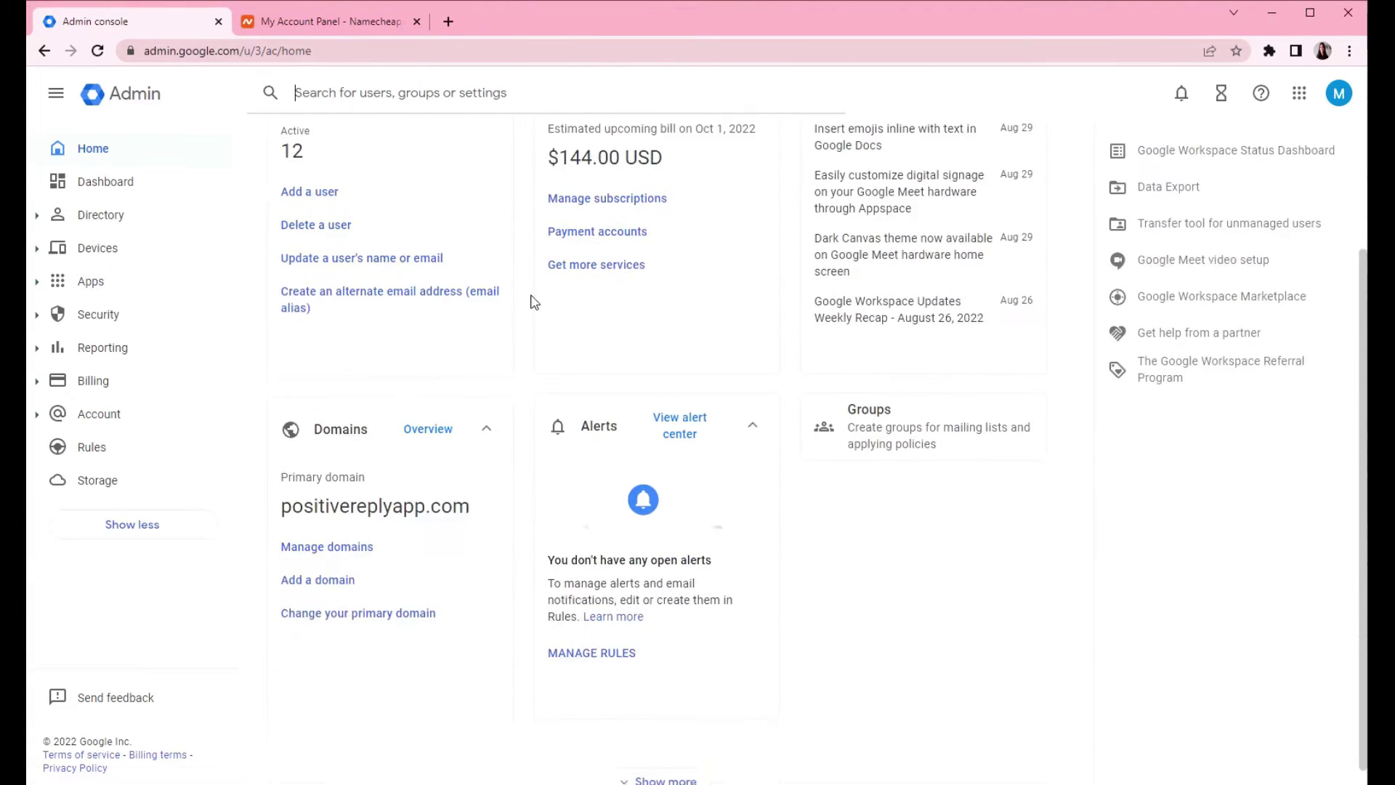
{"action": "scroll", "coordinate": [502, 244], "scroll_direction": "down", "scroll_amount": 1}
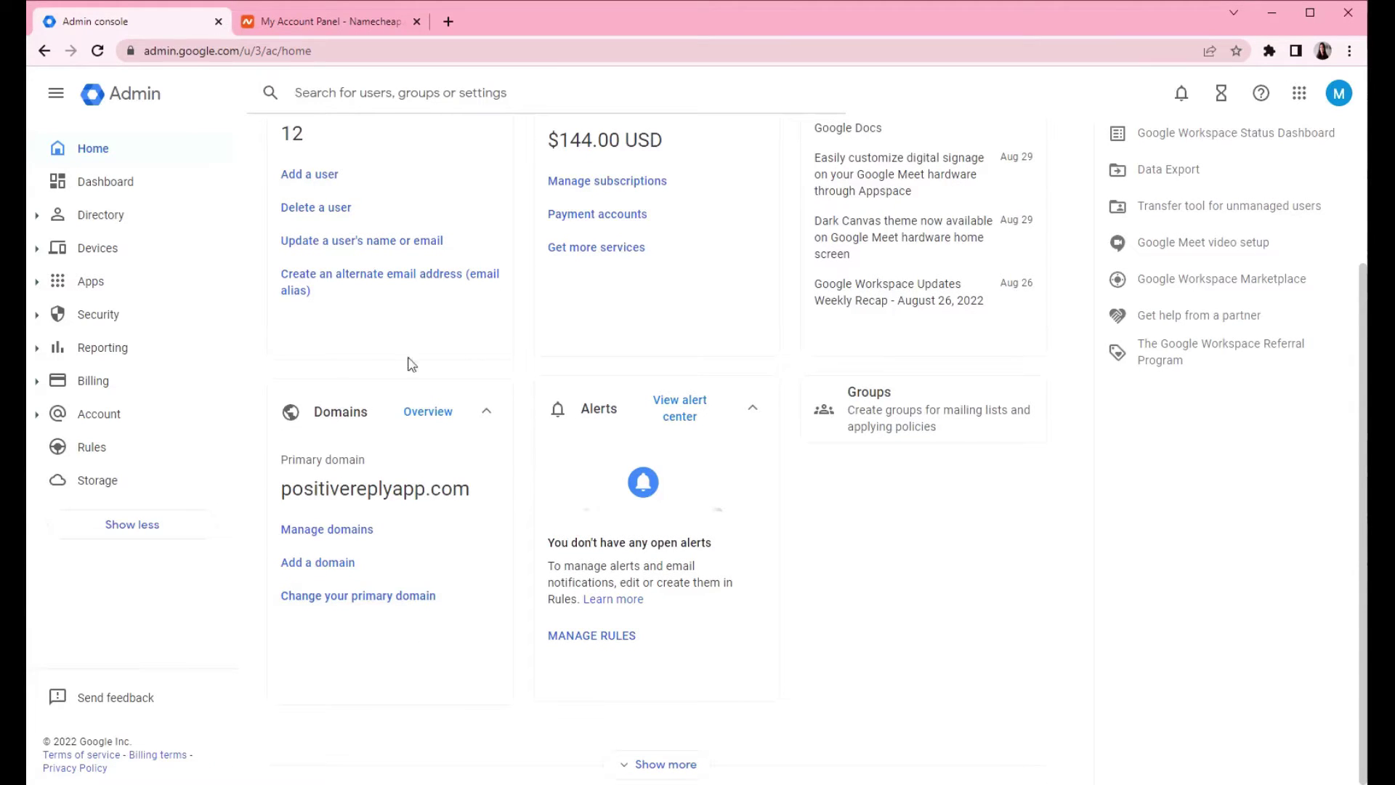
{"action": "left_click", "coordinate": [39, 415]}
{"action": "left_click", "coordinate": [108, 515]}
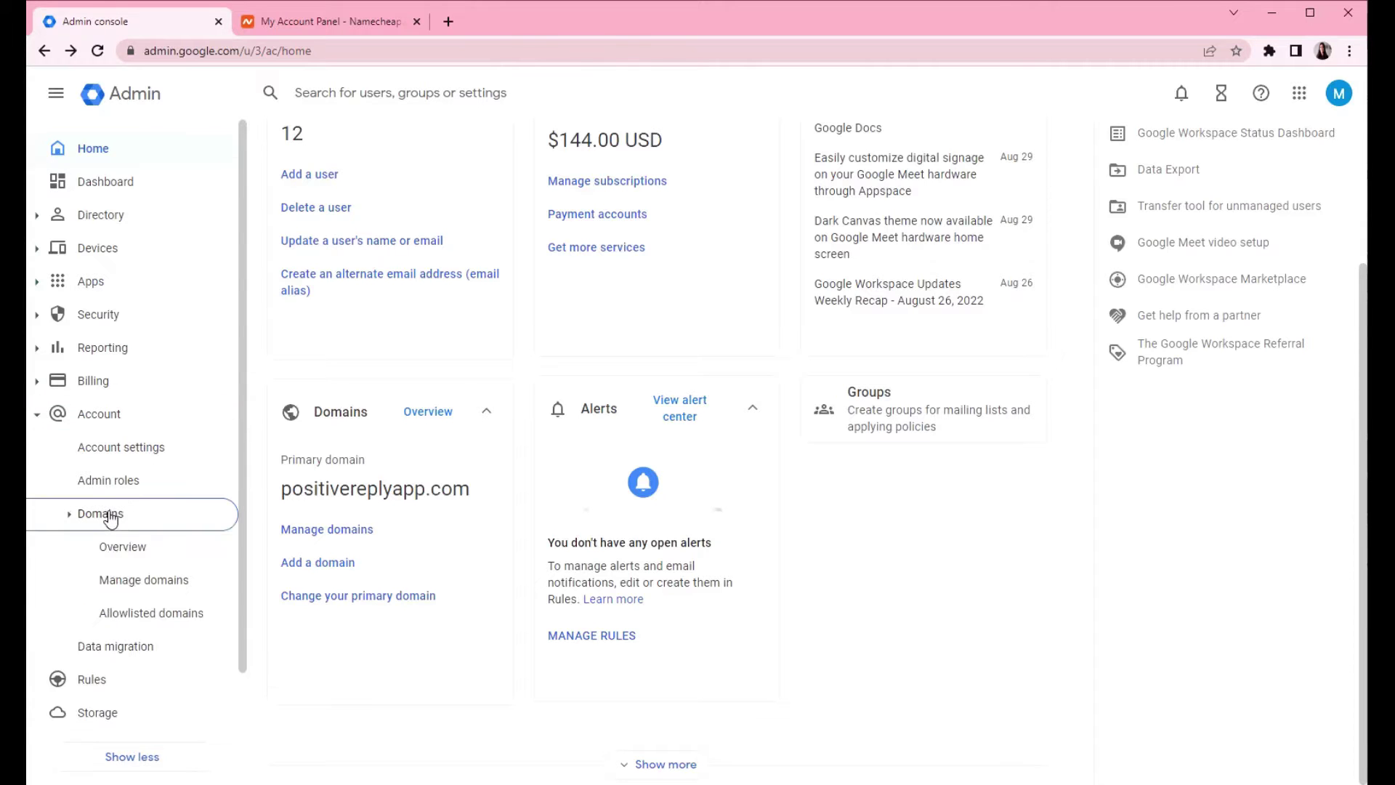
{"action": "left_click", "coordinate": [135, 582]}
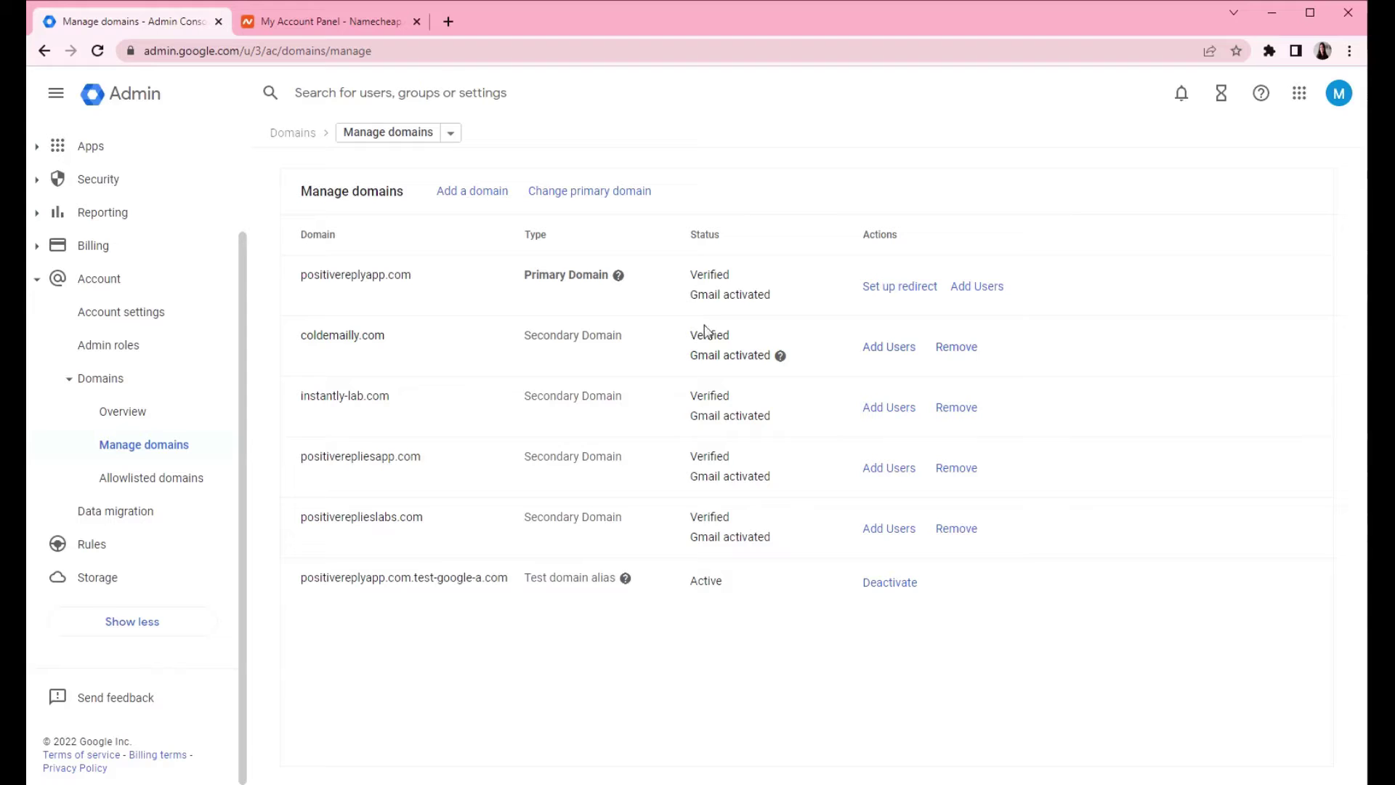
{"action": "left_click_drag", "start_coordinate": [688, 355], "coordinate": [773, 356]}
- Open Namecheap's Domain List from the Account menu, showing all seven domains
{"action": "left_click", "coordinate": [295, 19]}
{"action": "scroll", "coordinate": [596, 310], "scroll_direction": "down", "scroll_amount": 1}
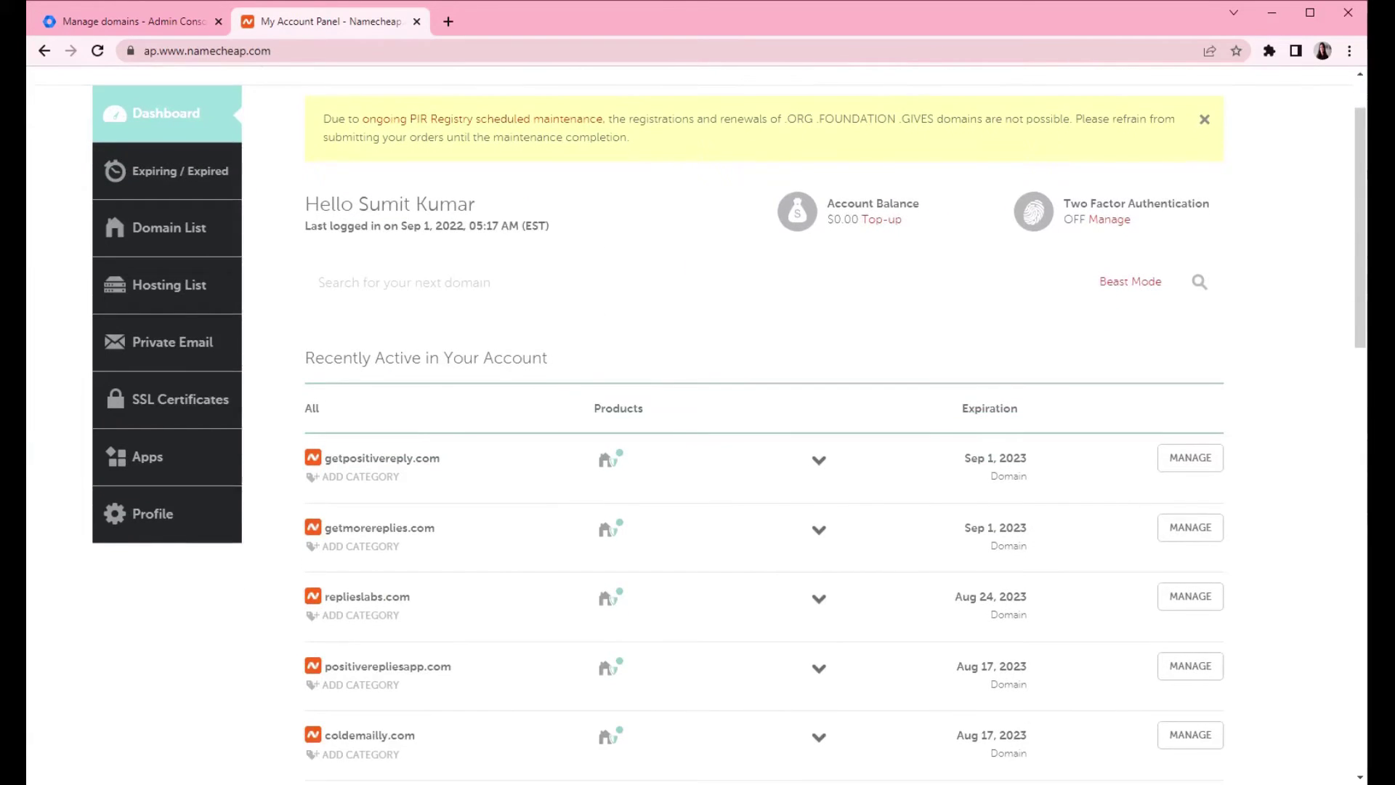
{"action": "scroll", "coordinate": [591, 305], "scroll_direction": "down", "scroll_amount": 1}
{"action": "scroll", "coordinate": [511, 383], "scroll_direction": "down", "scroll_amount": 1}
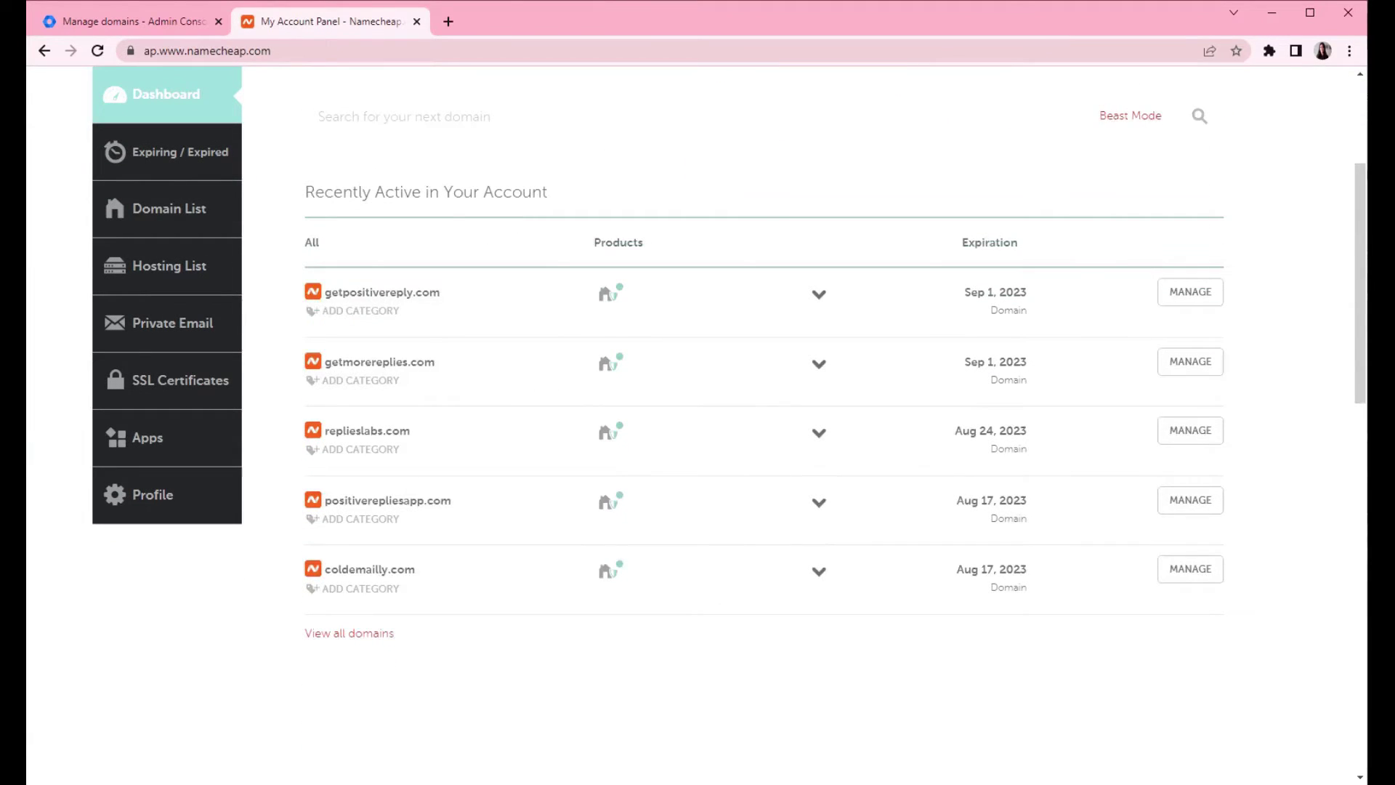
{"action": "scroll", "coordinate": [402, 257], "scroll_direction": "up", "scroll_amount": 3}
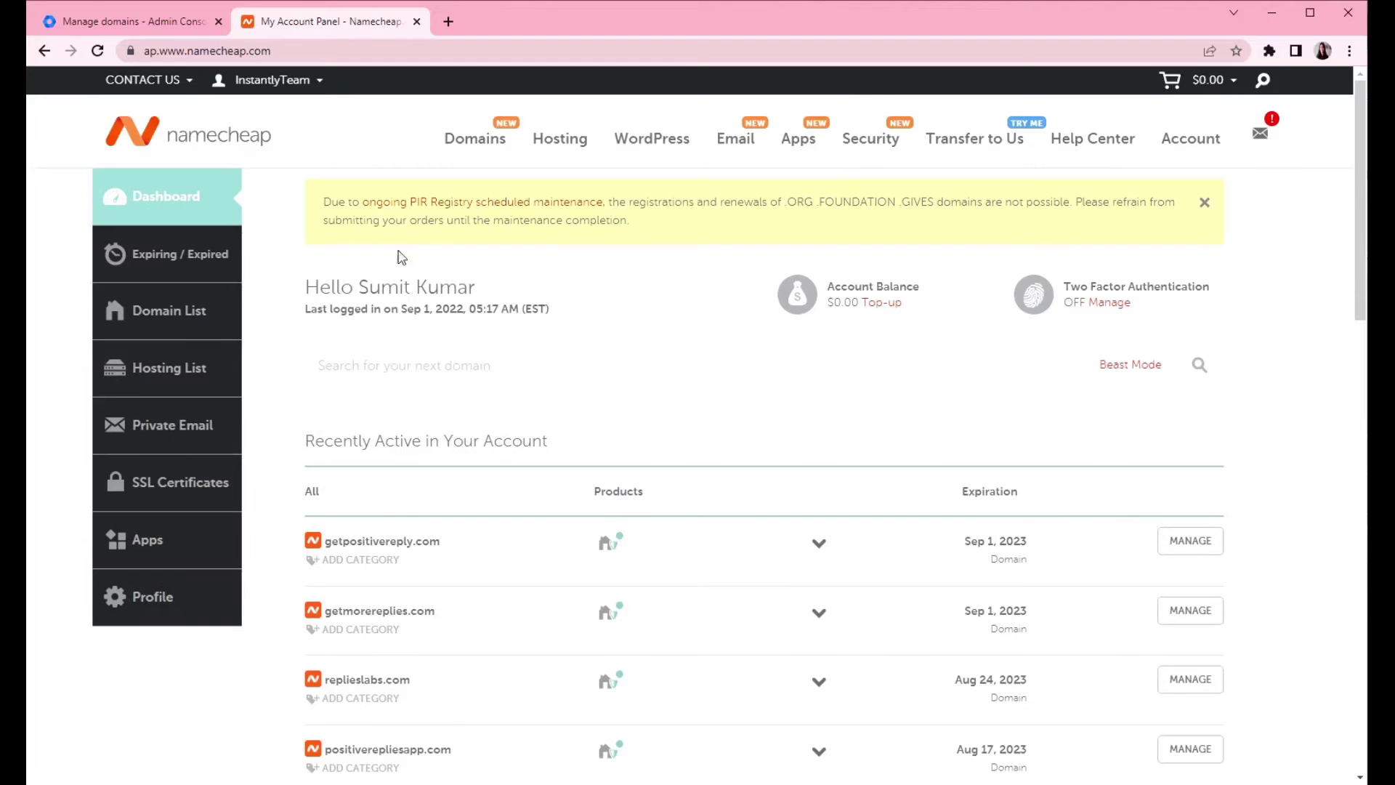
{"action": "mouse_move", "coordinate": [1207, 161]}
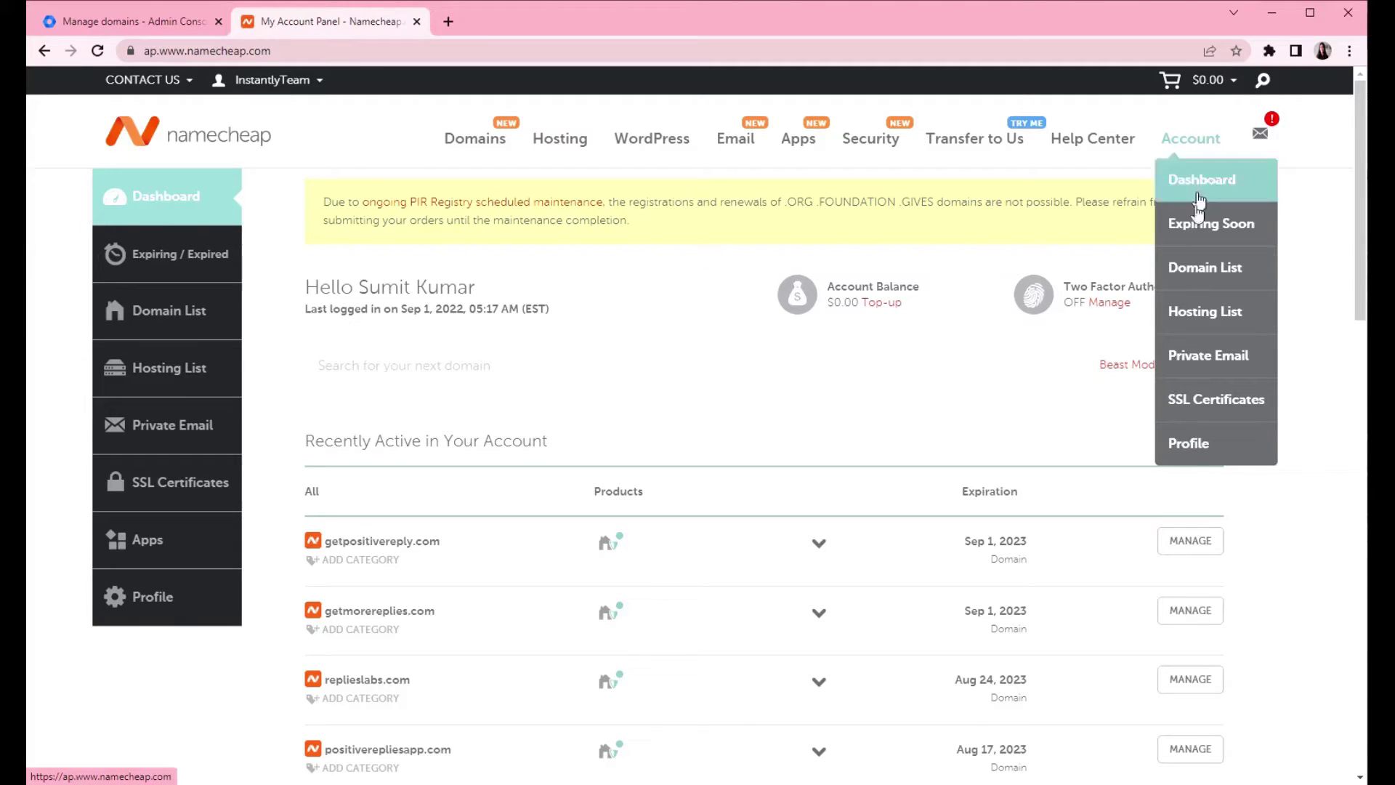
{"action": "left_click", "coordinate": [1186, 276]}
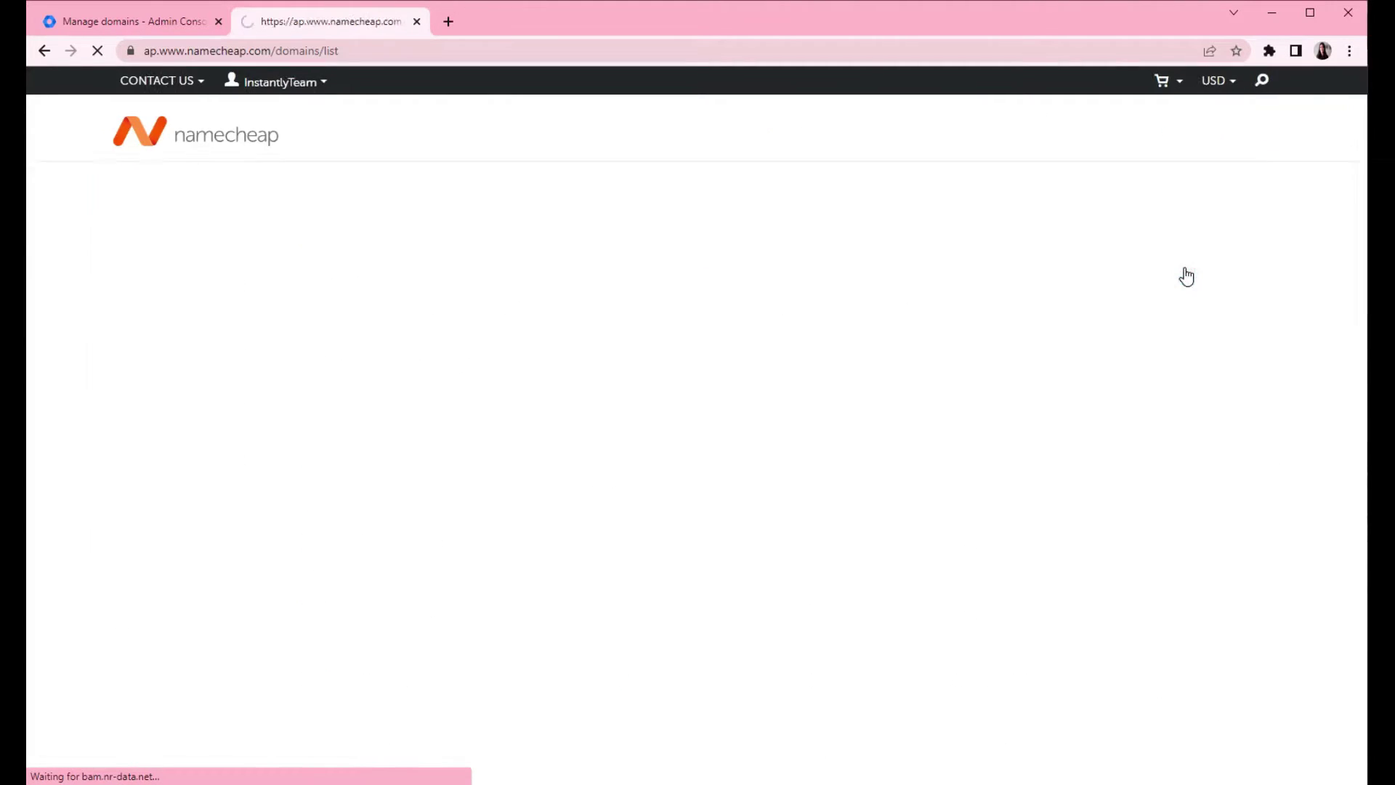
{"action": "scroll", "coordinate": [500, 298], "scroll_direction": "down", "scroll_amount": 1}
{"action": "scroll", "coordinate": [500, 298], "scroll_direction": "down", "scroll_amount": 3}
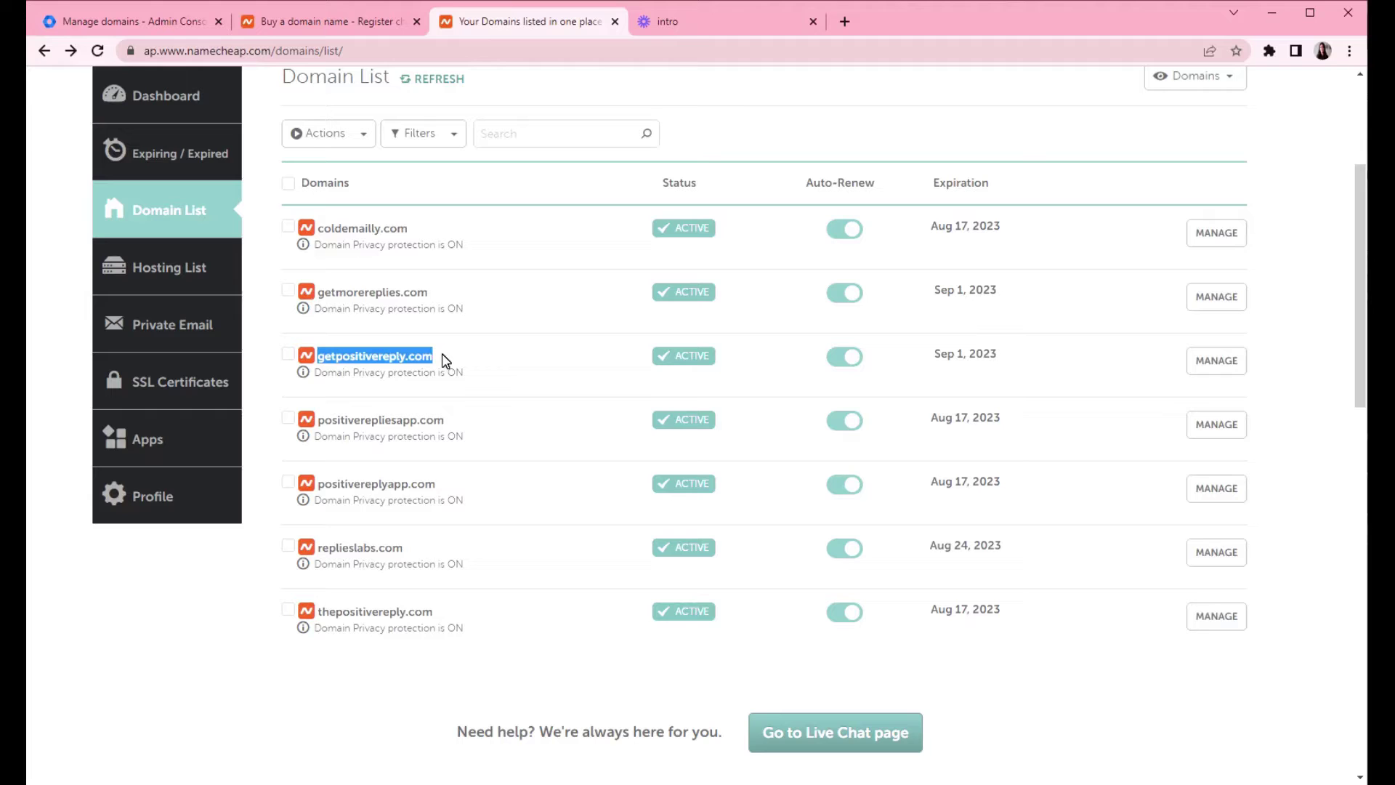
- Paste getpositivereply.com as a new Secondary domain and begin its verification
{"action": "left_click", "coordinate": [112, 21]}
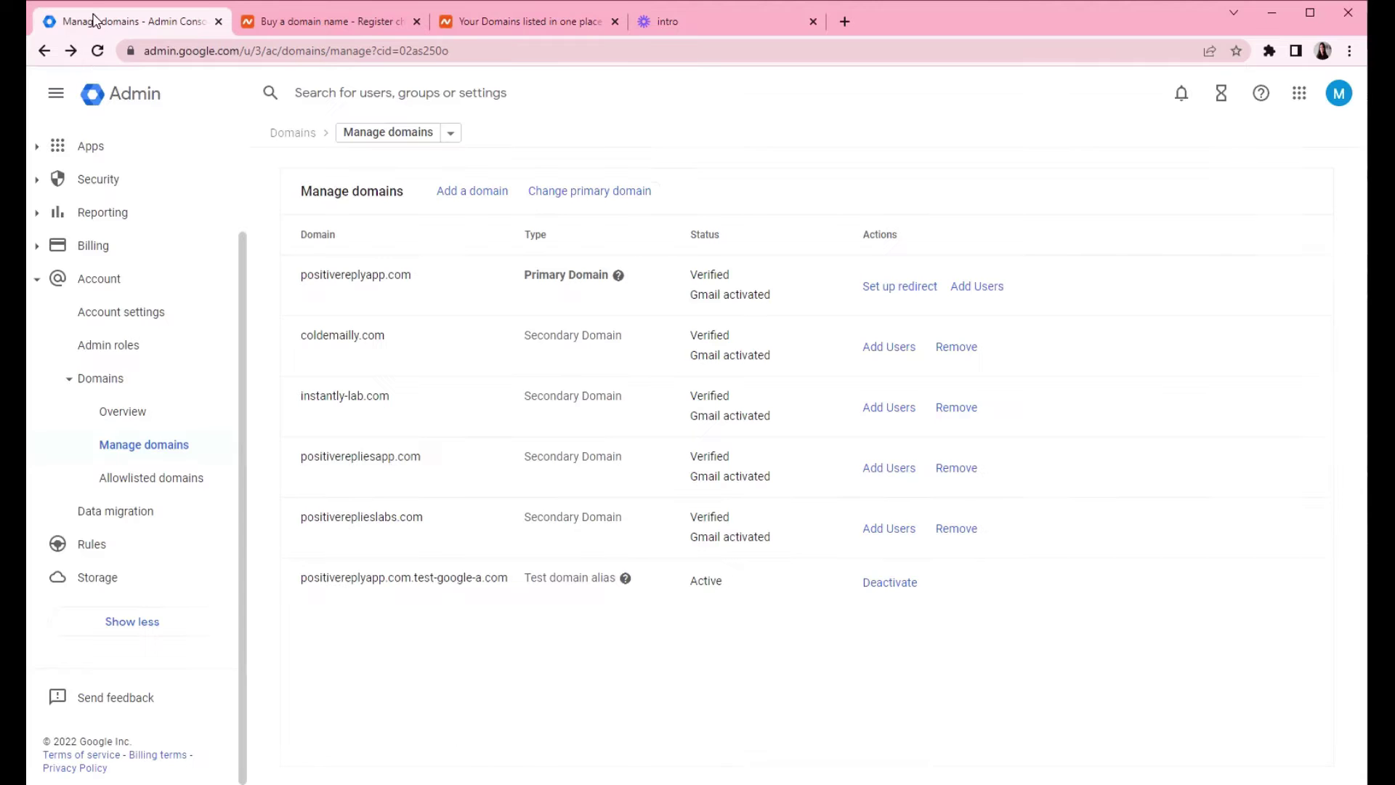
{"action": "left_click", "coordinate": [457, 195]}
{"action": "left_click", "coordinate": [284, 219]}
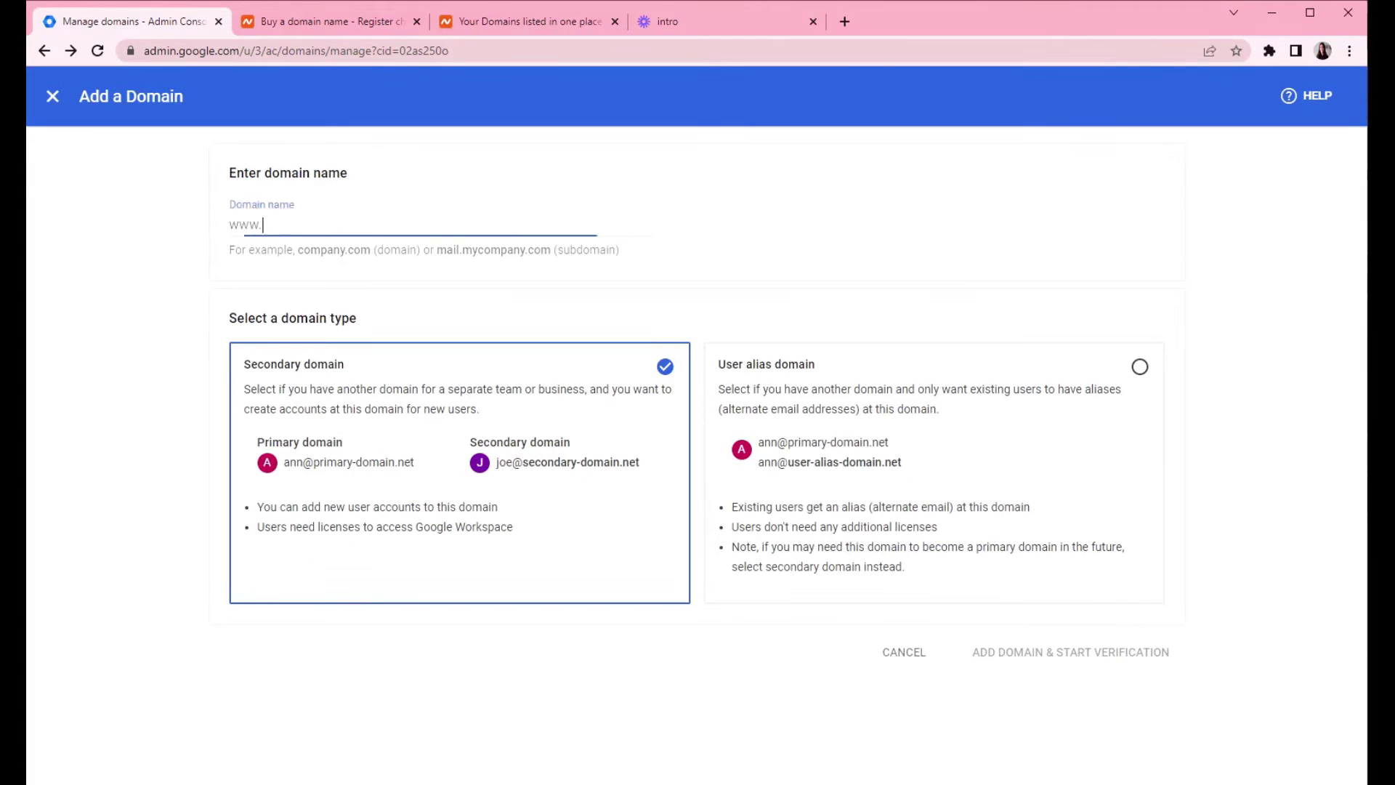
{"action": "type", "text": "getpositivereply.com"}
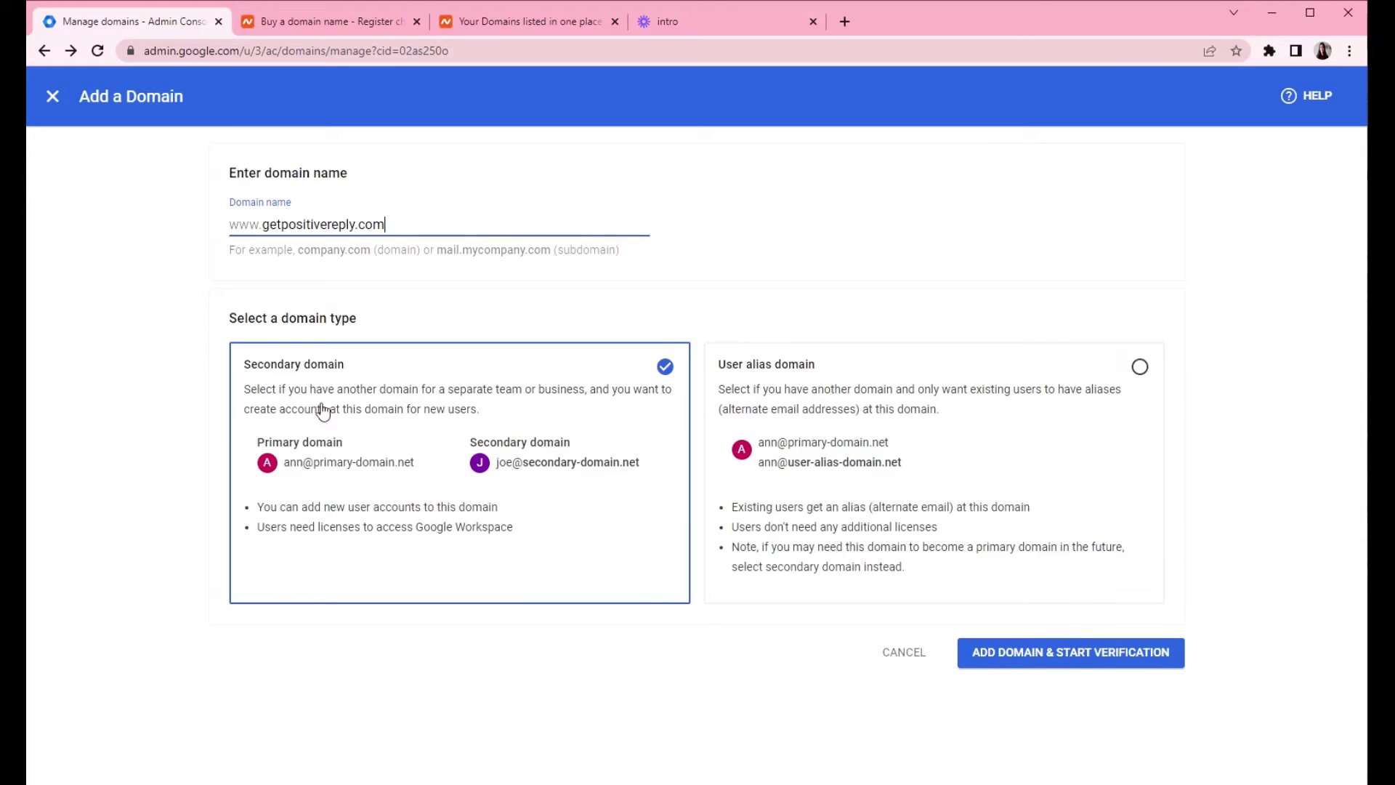
{"action": "left_click", "coordinate": [322, 410]}
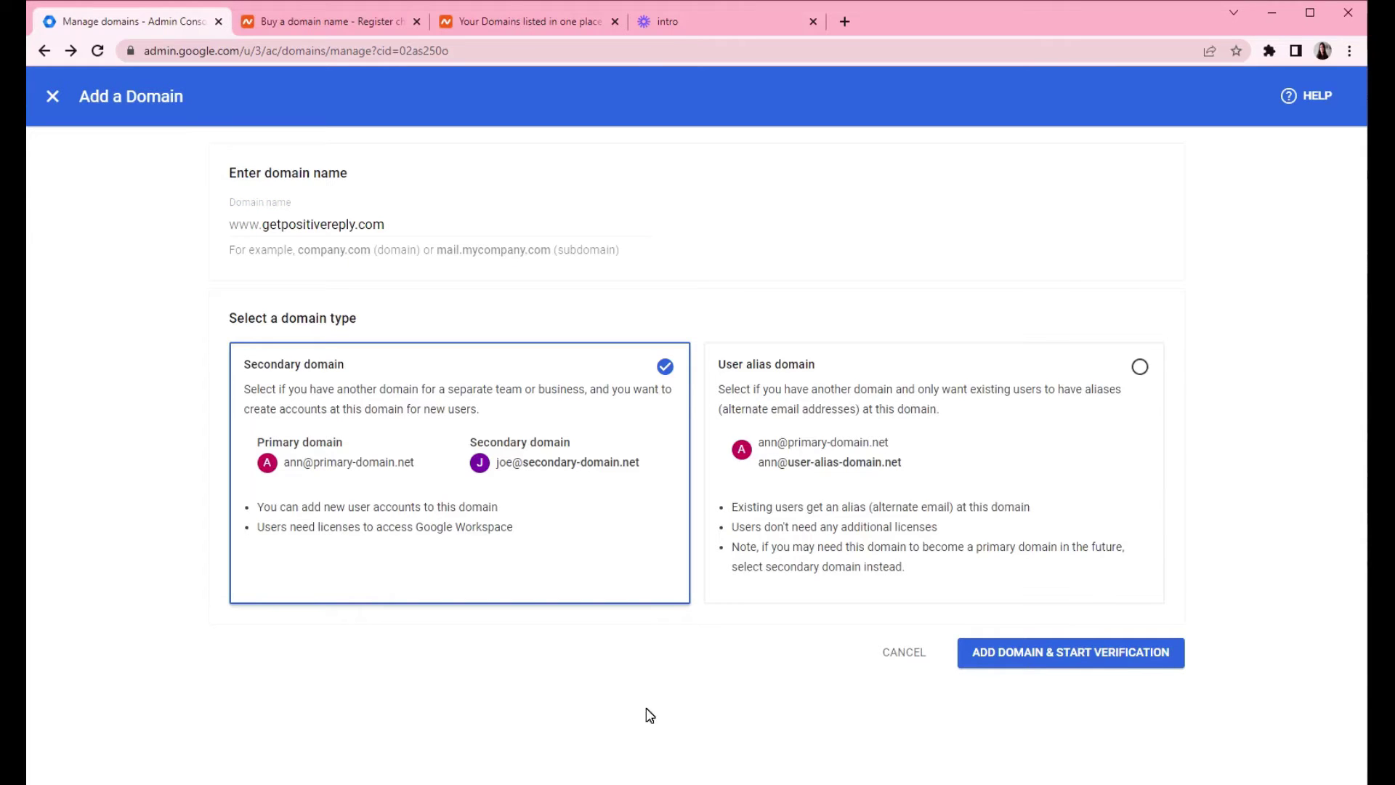
{"action": "left_click", "coordinate": [1044, 654]}
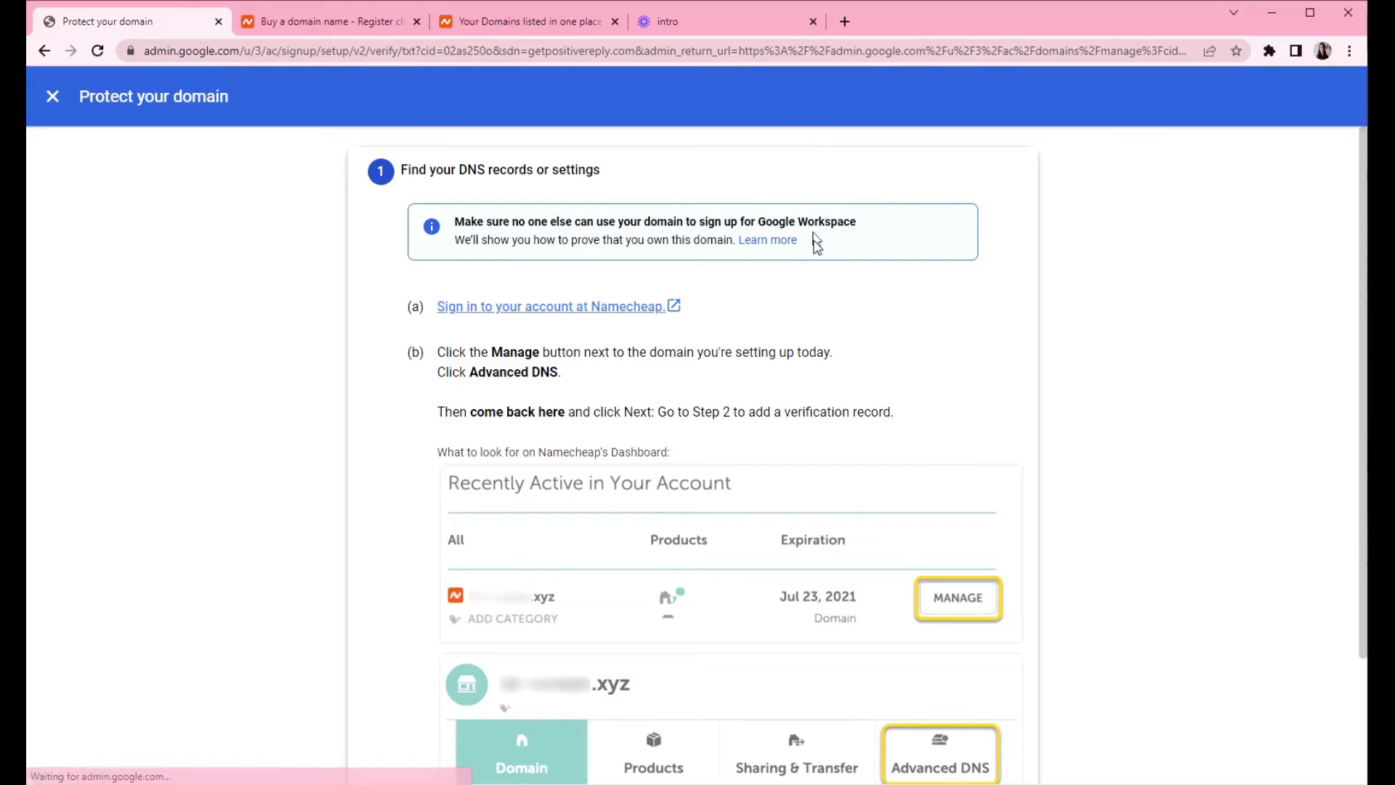
{"action": "scroll", "coordinate": [828, 242], "scroll_direction": "down", "scroll_amount": 2}
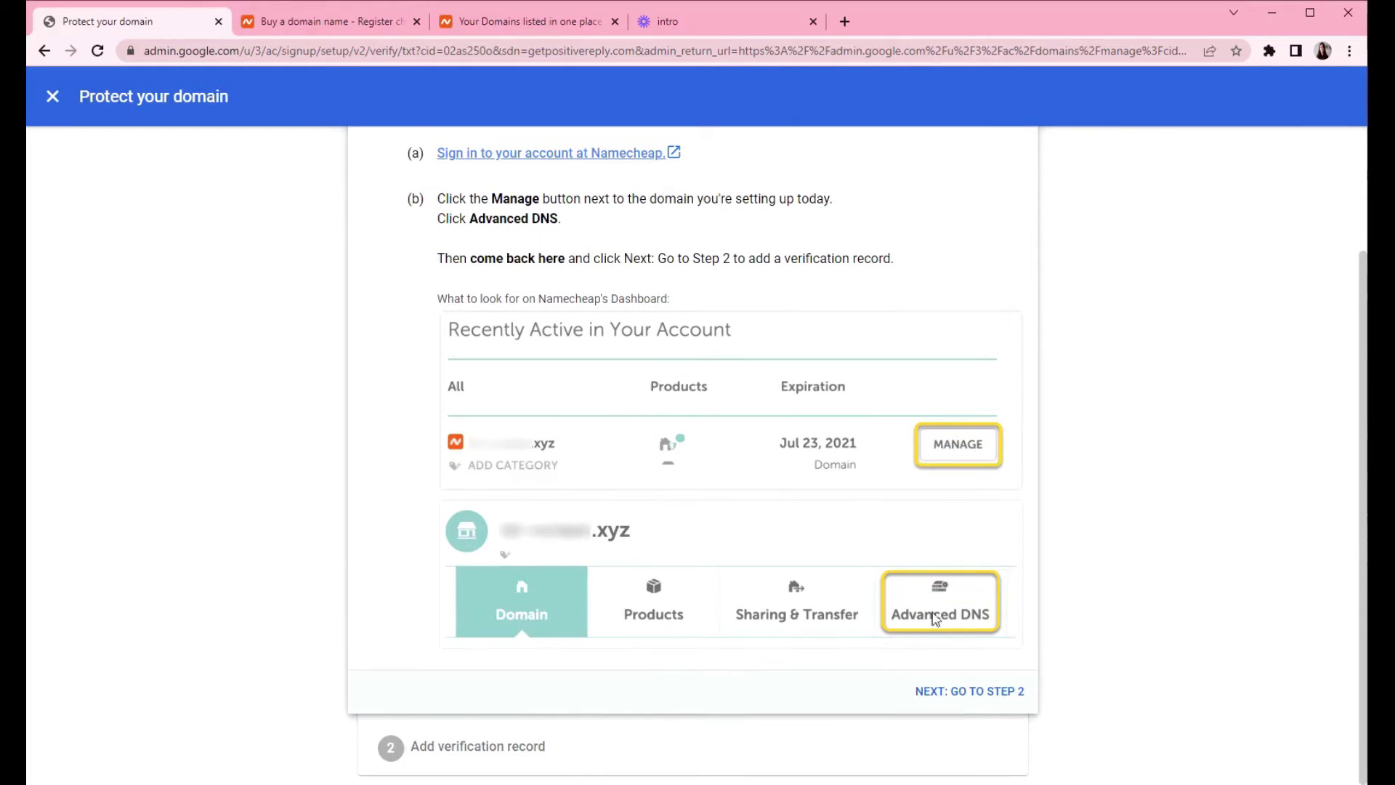
{"action": "left_click", "coordinate": [482, 25]}
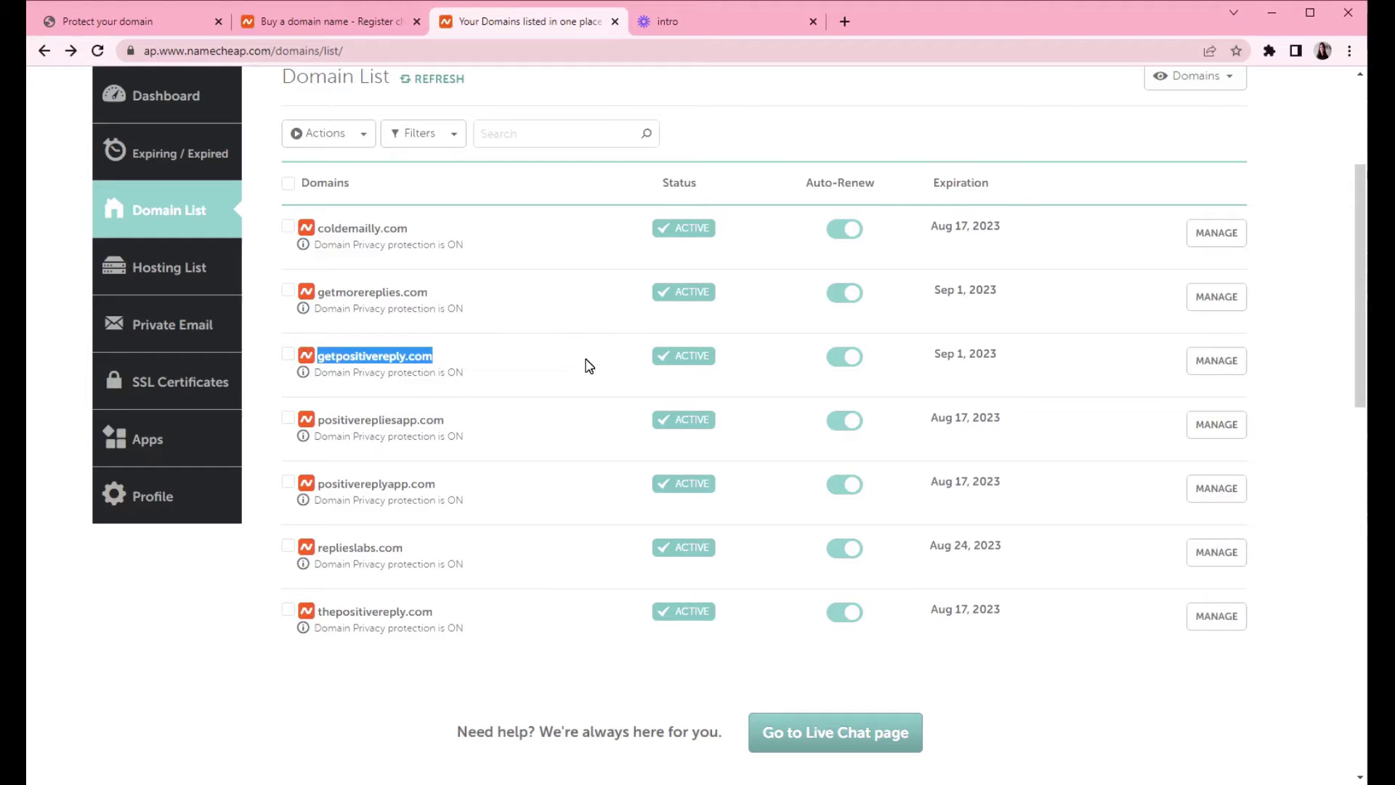
- Open getpositivereply.com's management page on its Advanced DNS records
{"action": "left_click", "coordinate": [1208, 373]}
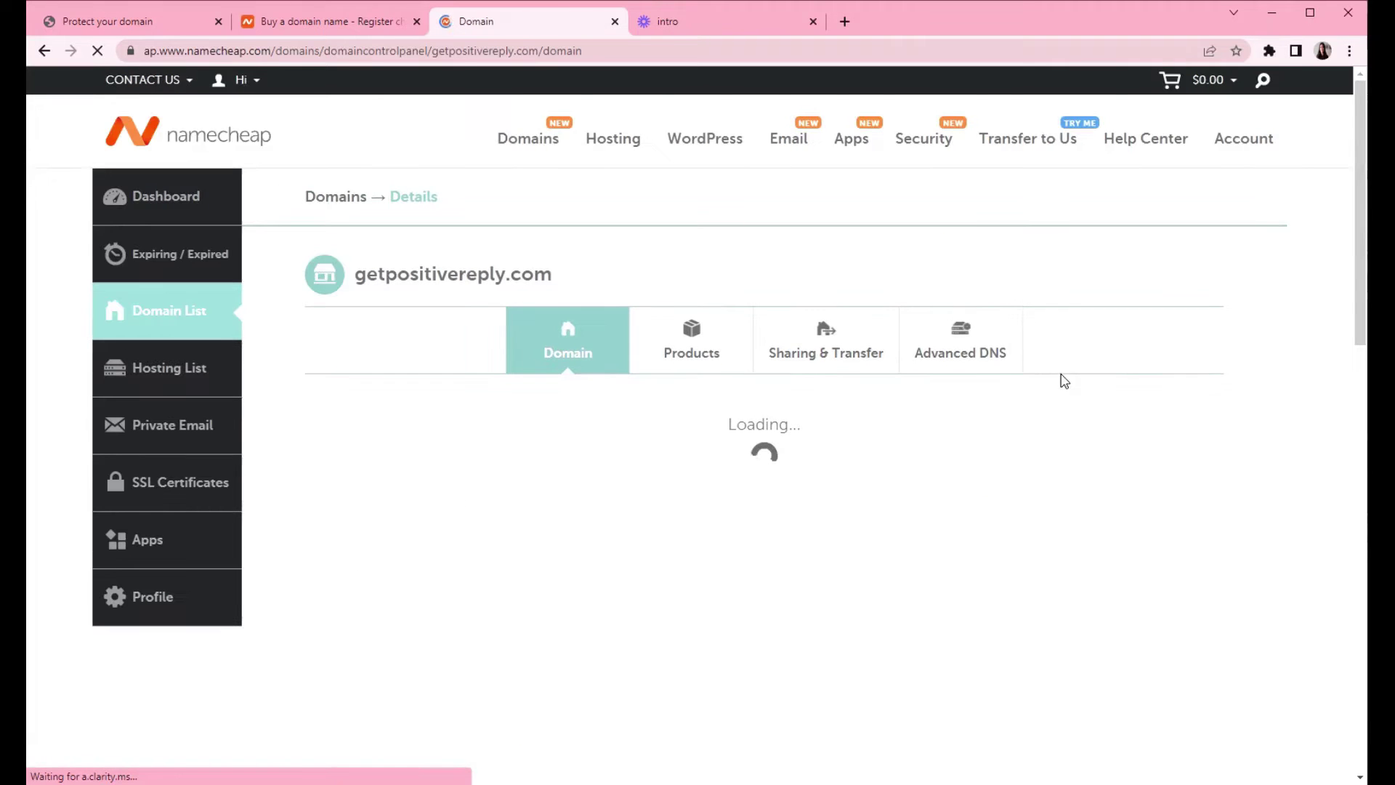
{"action": "left_click", "coordinate": [952, 340]}
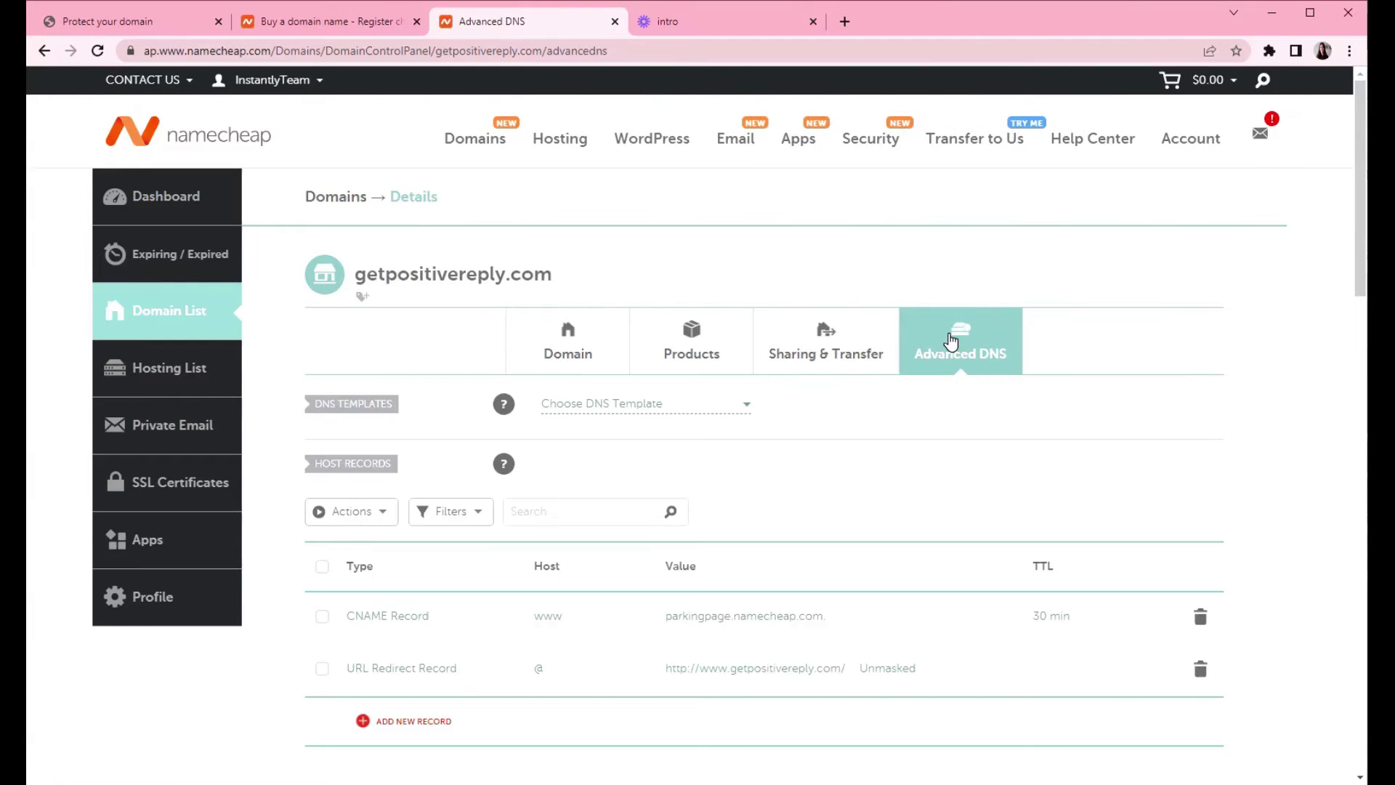
{"action": "scroll", "coordinate": [797, 479], "scroll_direction": "down", "scroll_amount": 3}
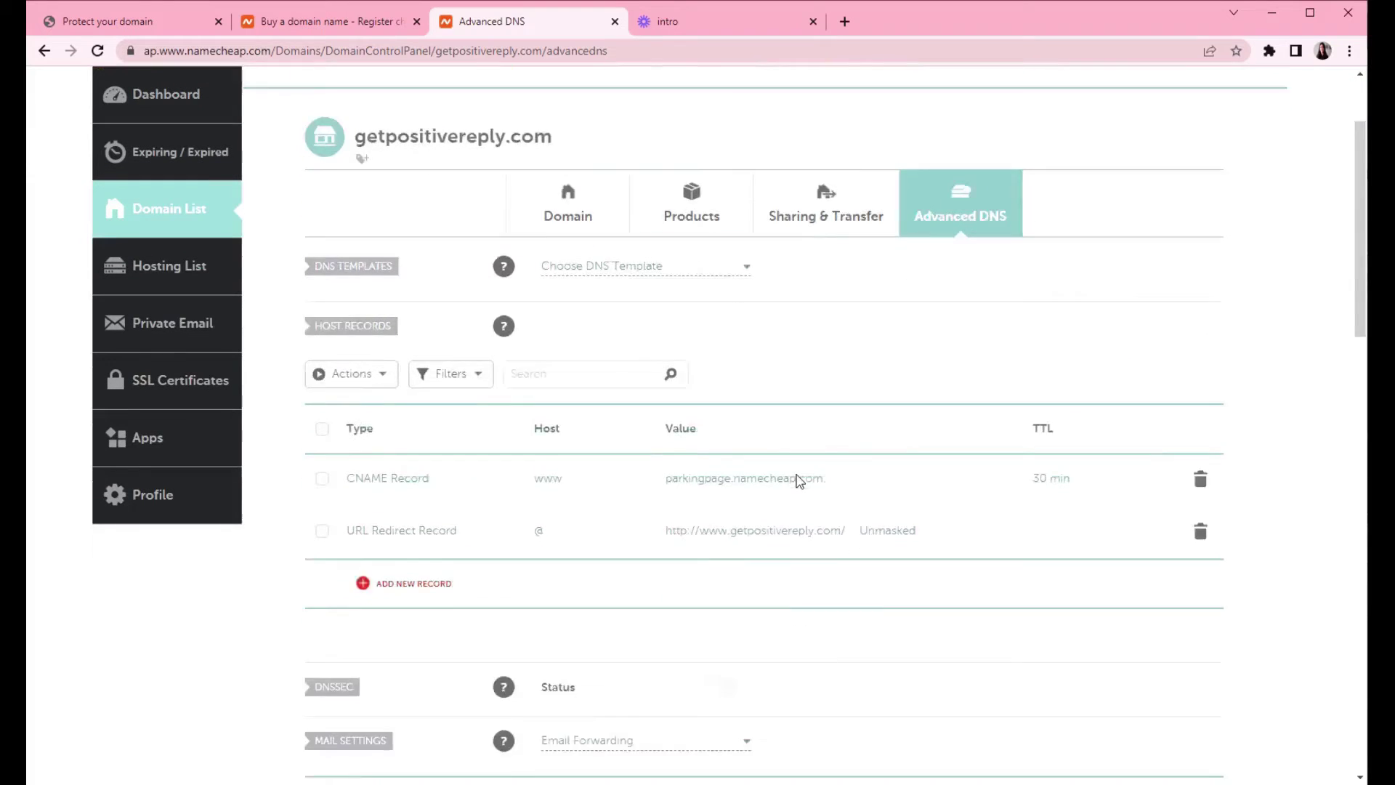
{"action": "left_click", "coordinate": [293, 30]}
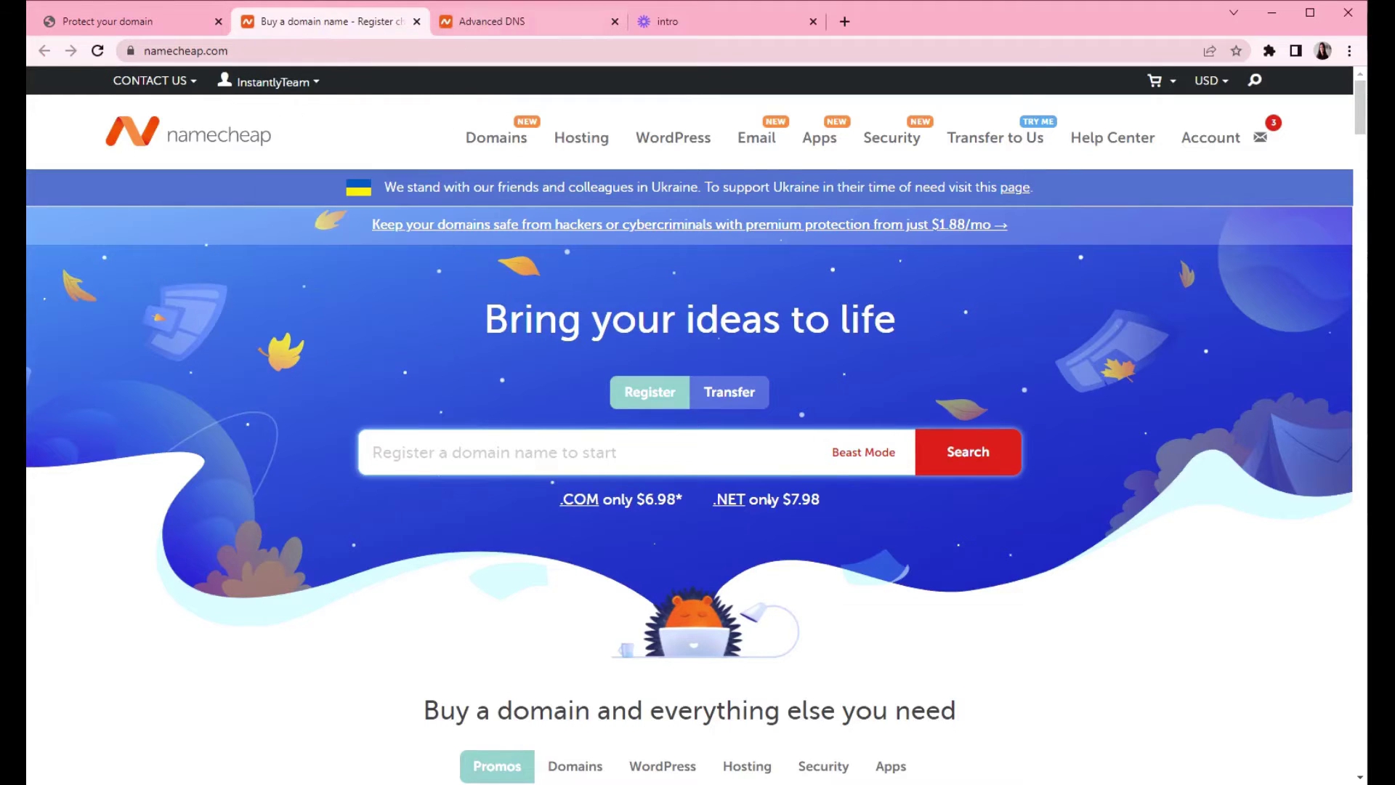
- Close the extra Namecheap tab and advance Google's guide to the TXT form, selecting host @
{"action": "left_click", "coordinate": [416, 21]}
{"action": "left_click", "coordinate": [138, 30]}
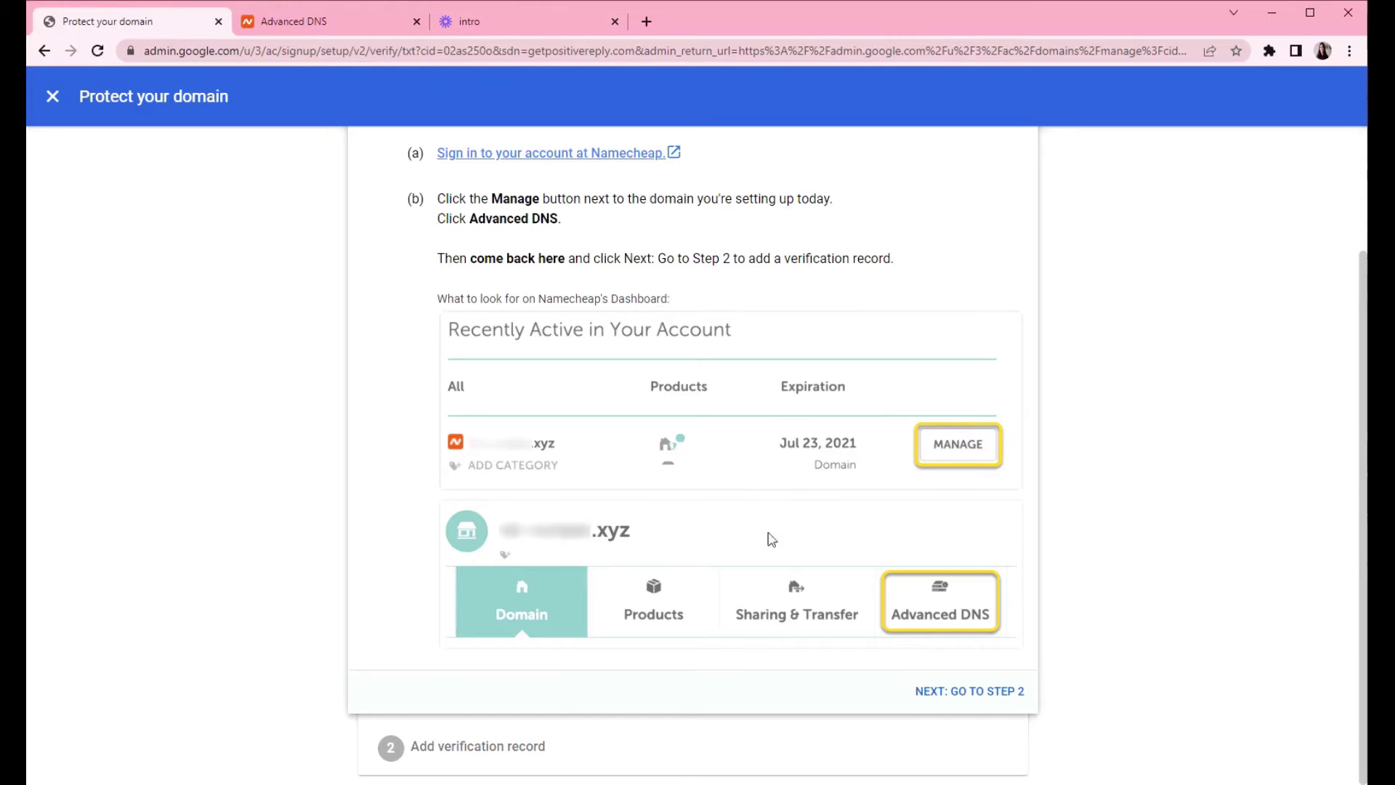
{"action": "left_click", "coordinate": [978, 692]}
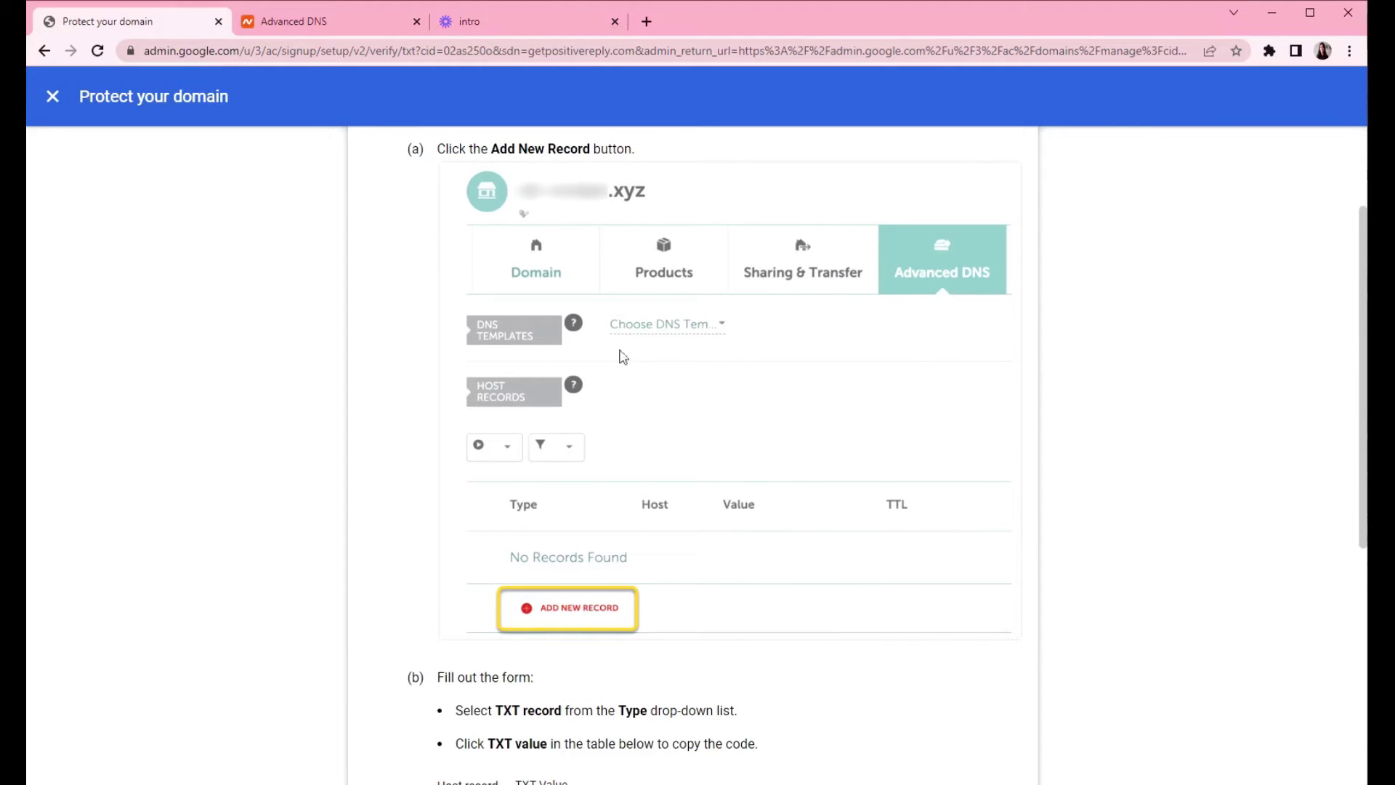
{"action": "scroll", "coordinate": [594, 309], "scroll_direction": "up", "scroll_amount": 2}
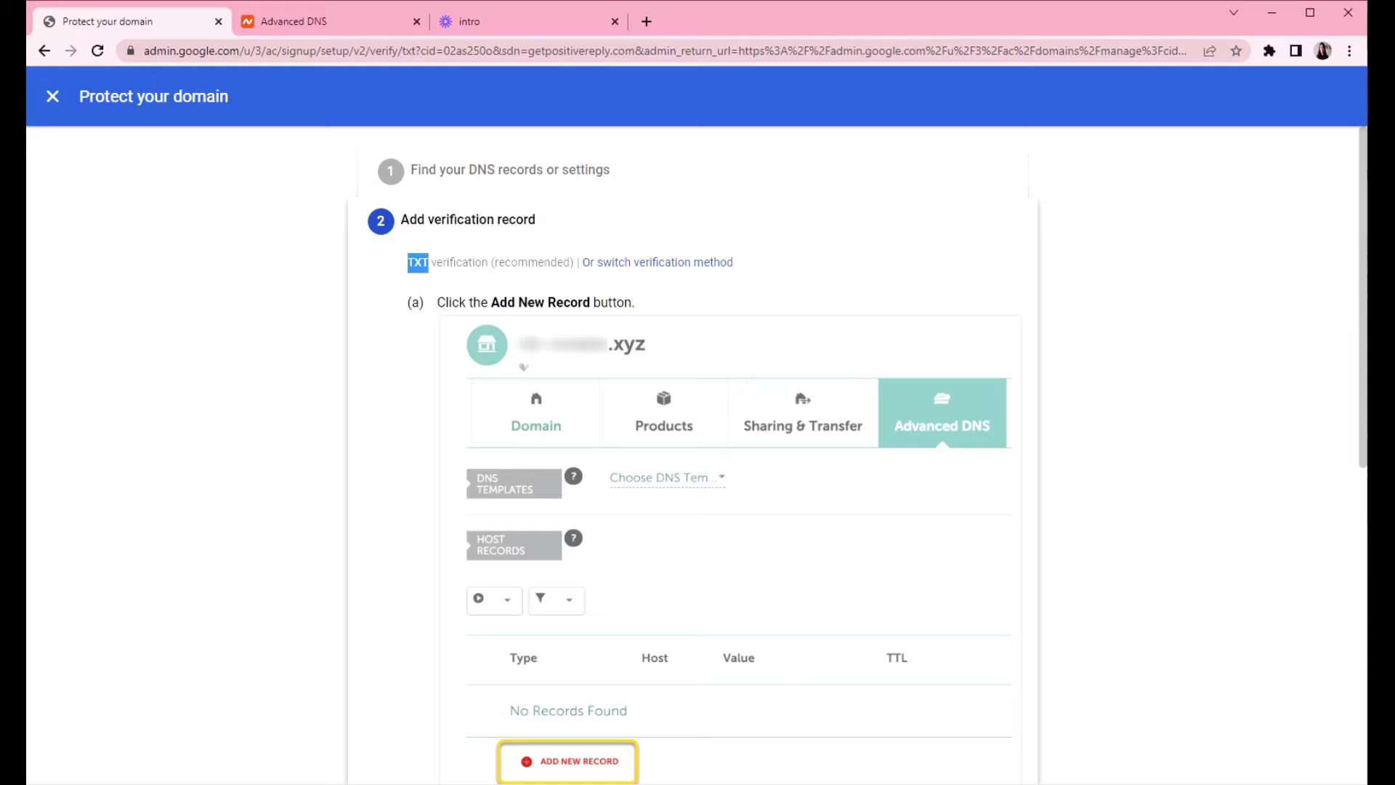
{"action": "scroll", "coordinate": [586, 400], "scroll_direction": "down", "scroll_amount": 2}
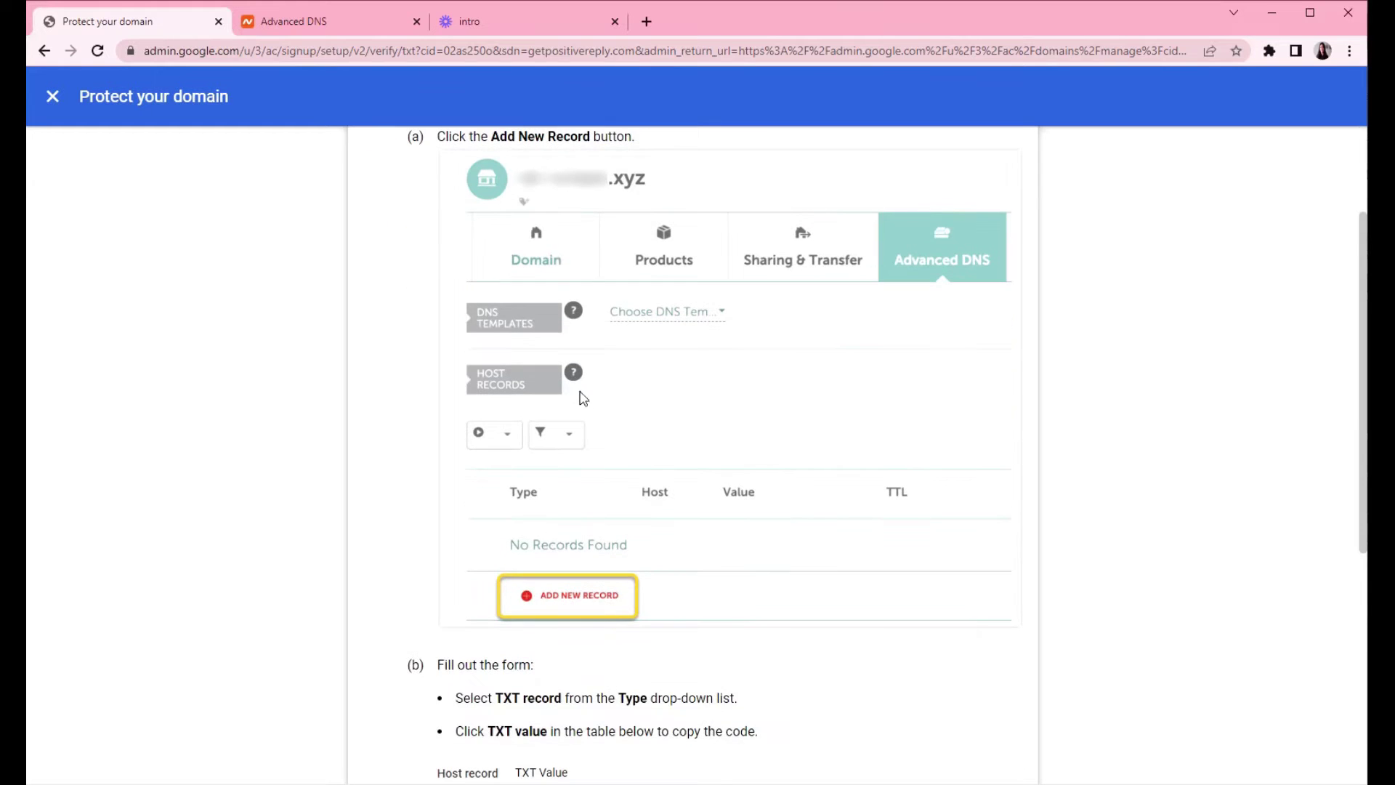
{"action": "scroll", "coordinate": [581, 396], "scroll_direction": "down", "scroll_amount": 3}
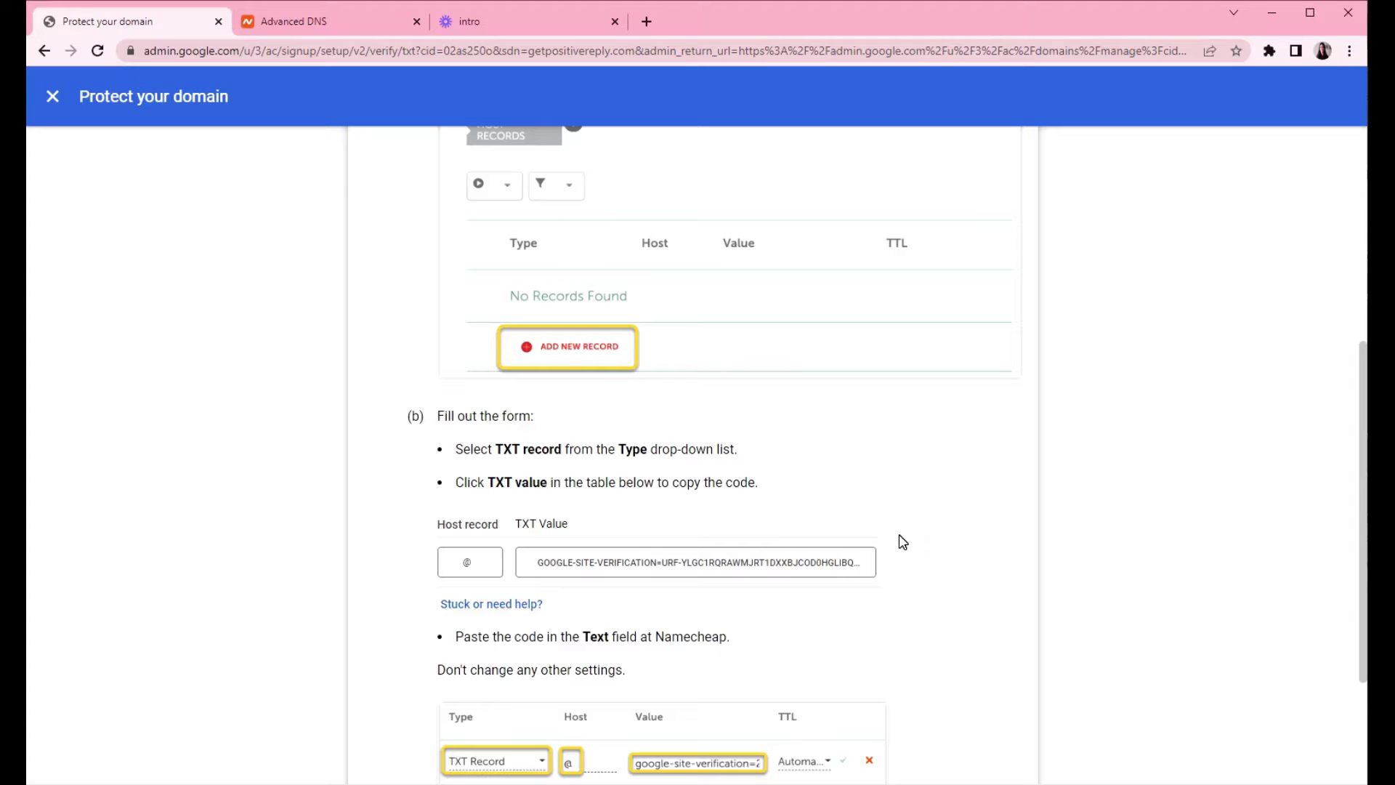
{"action": "scroll", "coordinate": [793, 579], "scroll_direction": "down", "scroll_amount": 2}
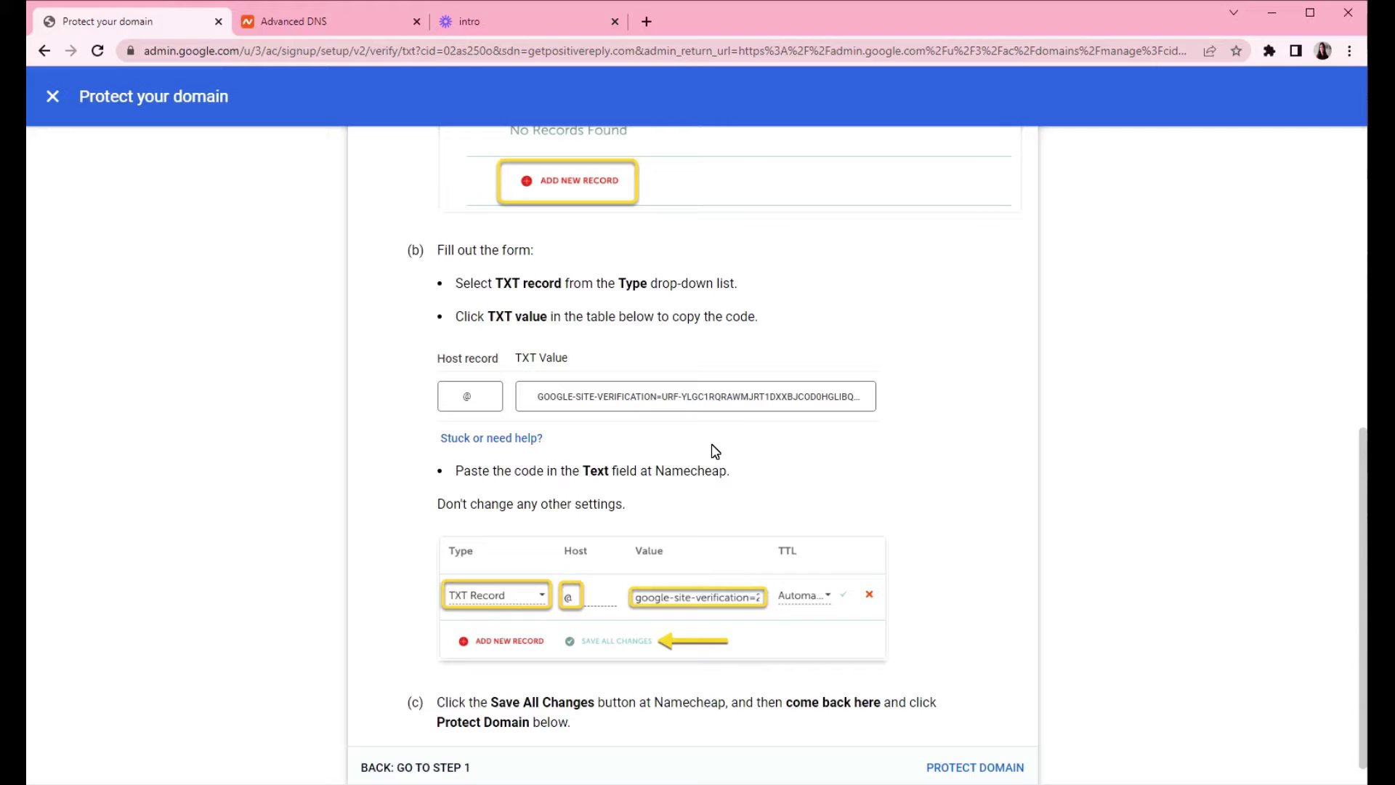
{"action": "left_click", "coordinate": [480, 401]}
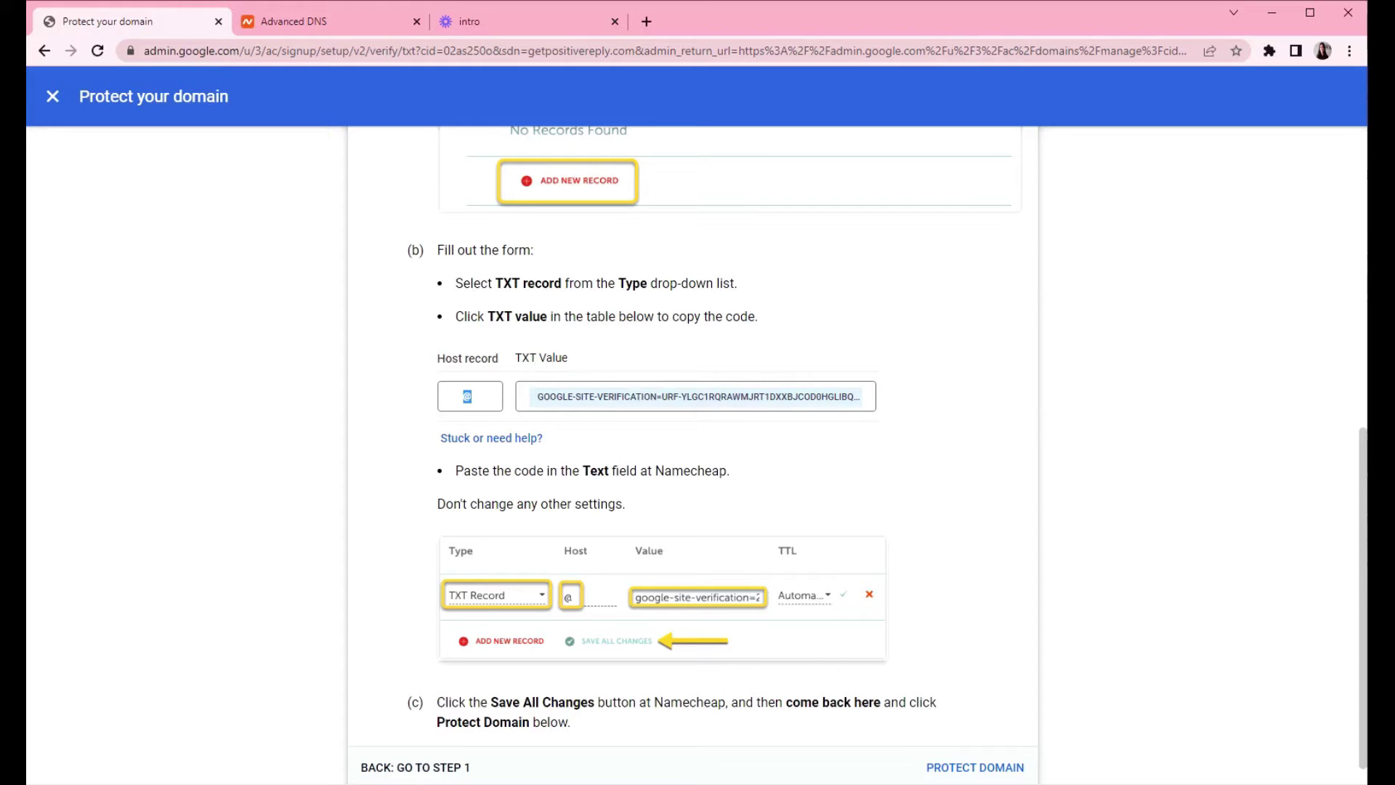
- Add a new TXT Record row in Namecheap with host @
{"action": "left_click", "coordinate": [336, 23]}
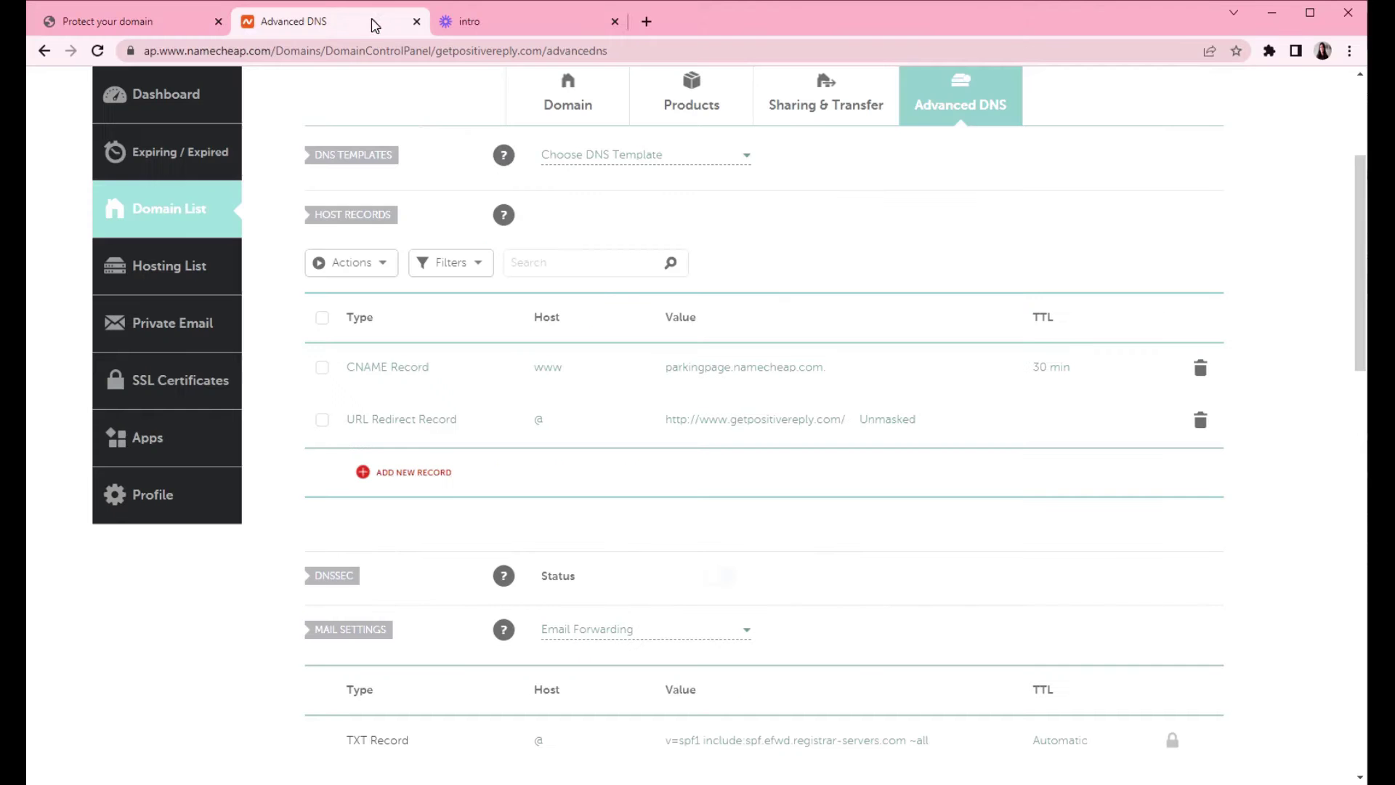
{"action": "scroll", "coordinate": [691, 247], "scroll_direction": "up", "scroll_amount": 3}
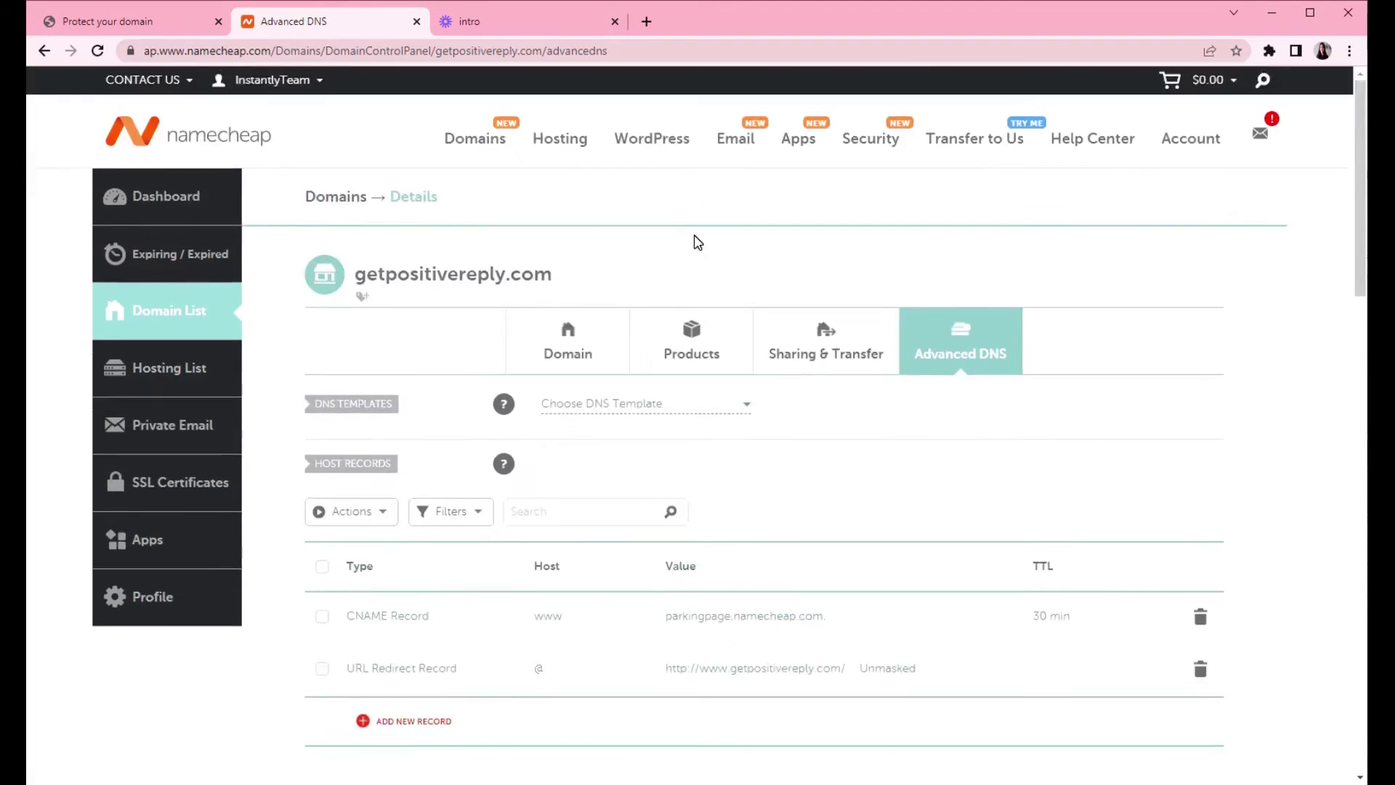
{"action": "scroll", "coordinate": [691, 243], "scroll_direction": "down", "scroll_amount": 3}
{"action": "scroll", "coordinate": [462, 386], "scroll_direction": "down", "scroll_amount": 1}
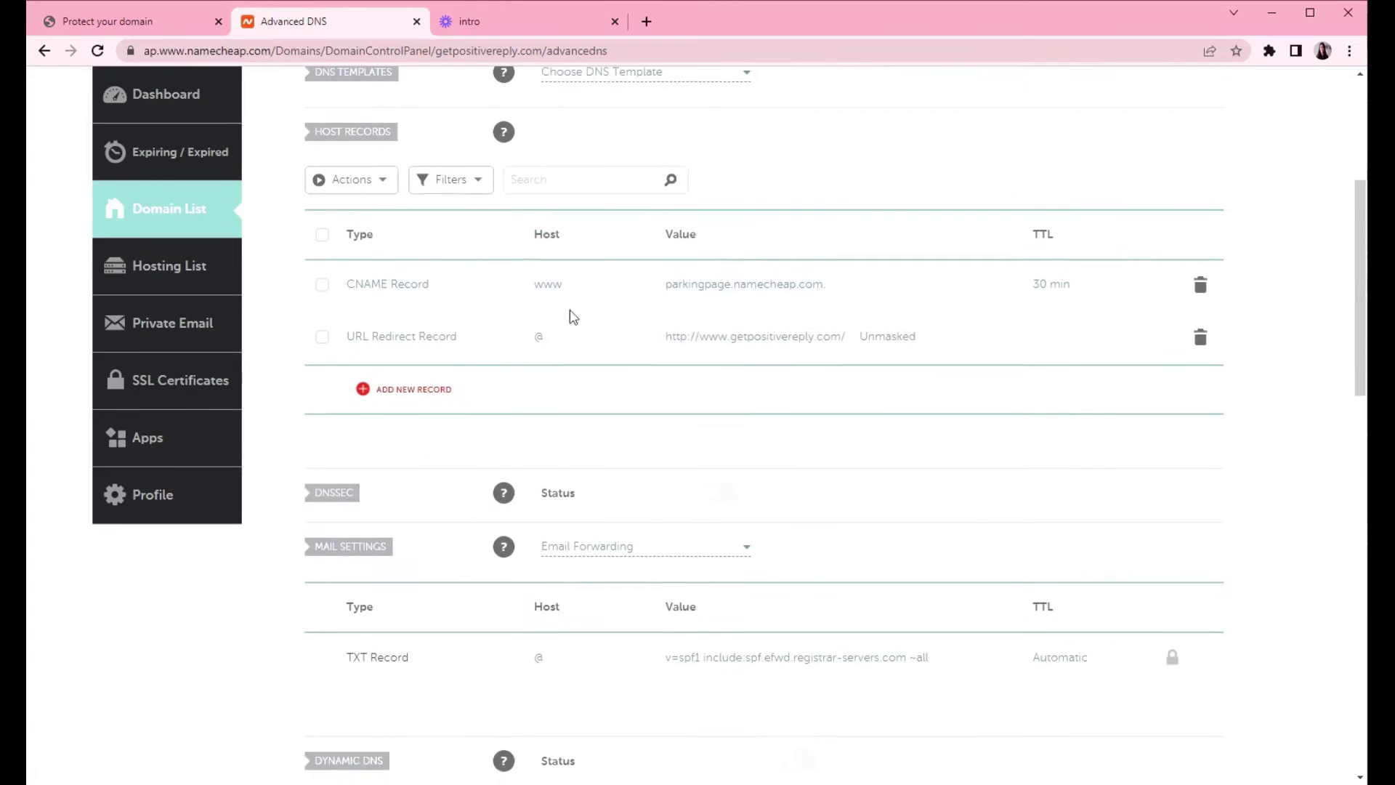
{"action": "left_click", "coordinate": [411, 399]}
{"action": "scroll", "coordinate": [454, 404], "scroll_direction": "down", "scroll_amount": 2}
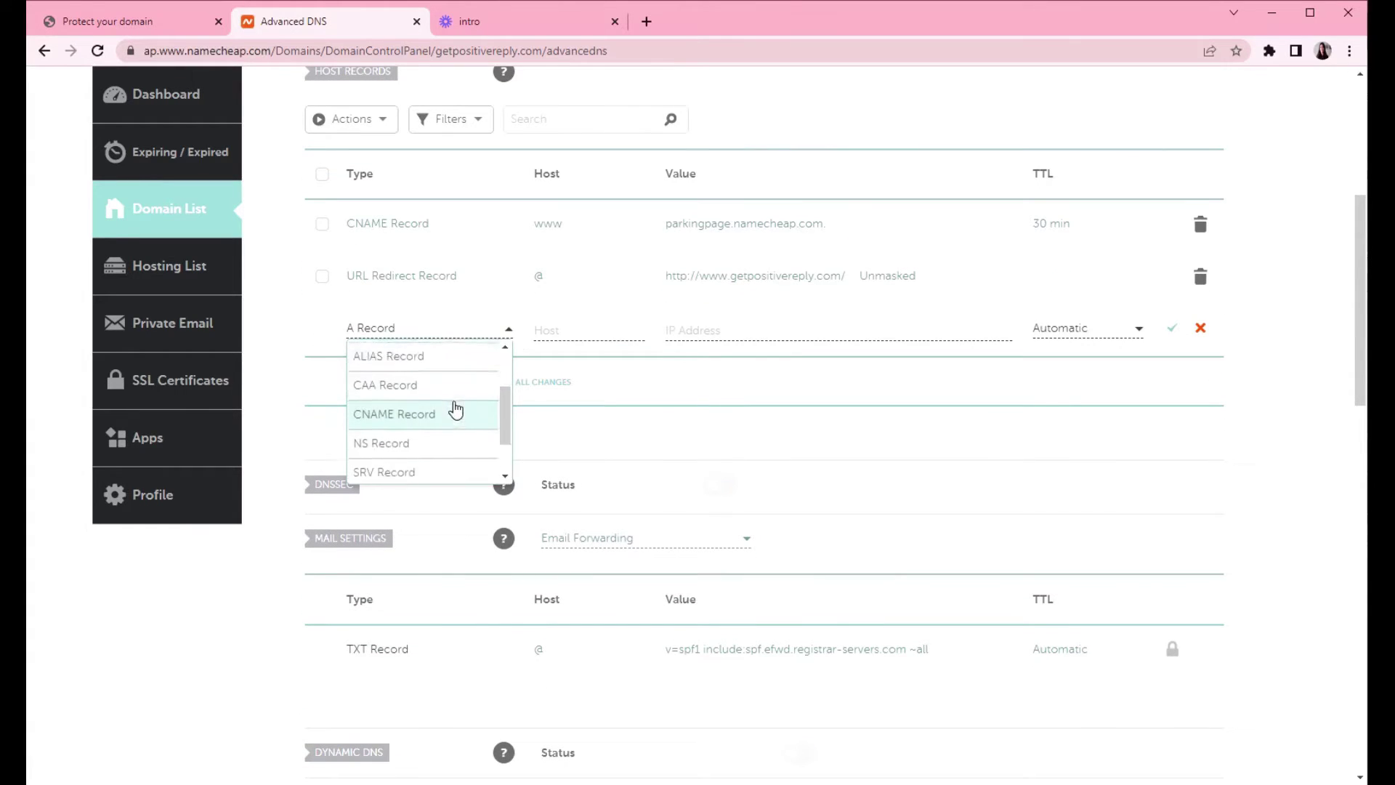
{"action": "scroll", "coordinate": [455, 411], "scroll_direction": "down", "scroll_amount": 1}
{"action": "left_click", "coordinate": [395, 445]}
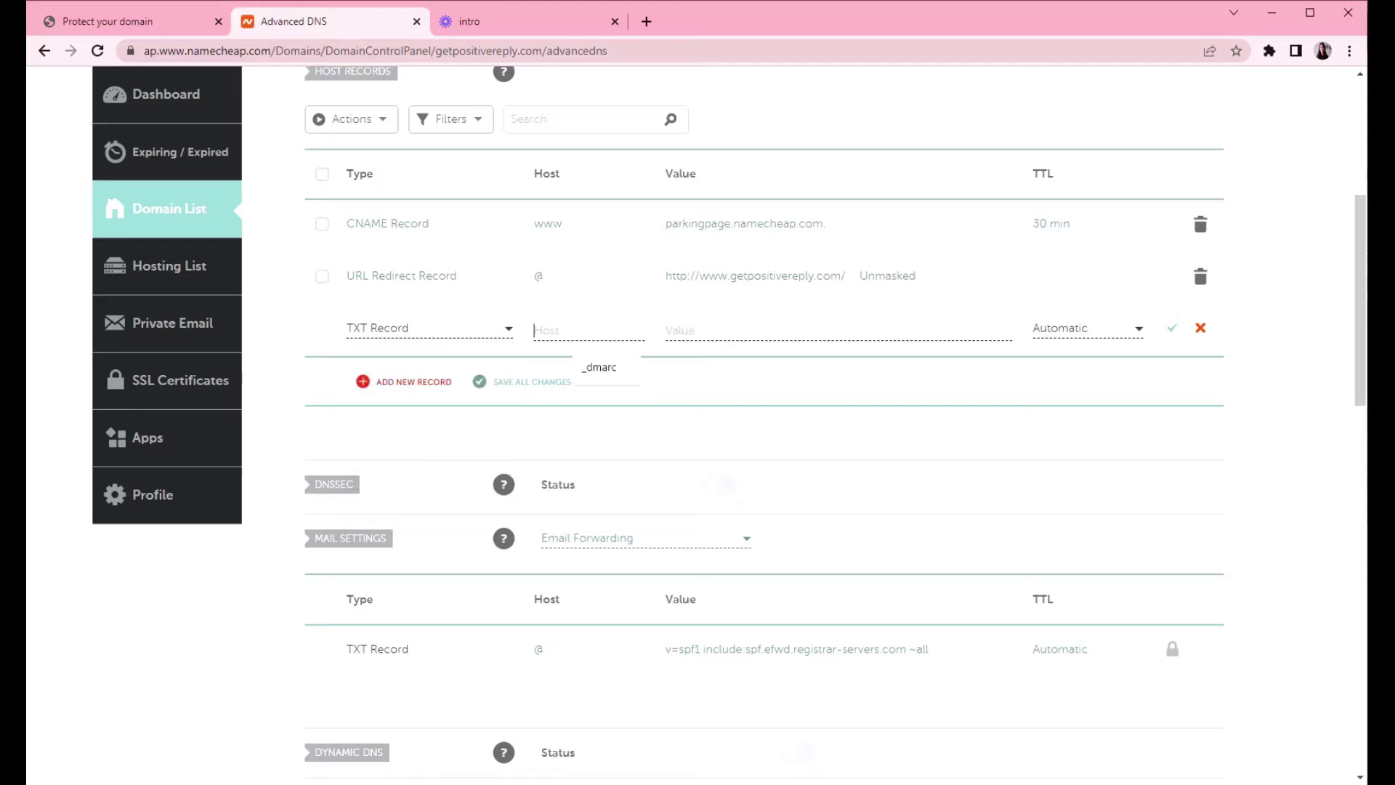
{"action": "type", "text": "@"}
{"action": "key", "text": "Tab"}
- Copy Google's site-verification value into the TXT record's Value and save it
{"action": "left_click", "coordinate": [109, 21]}
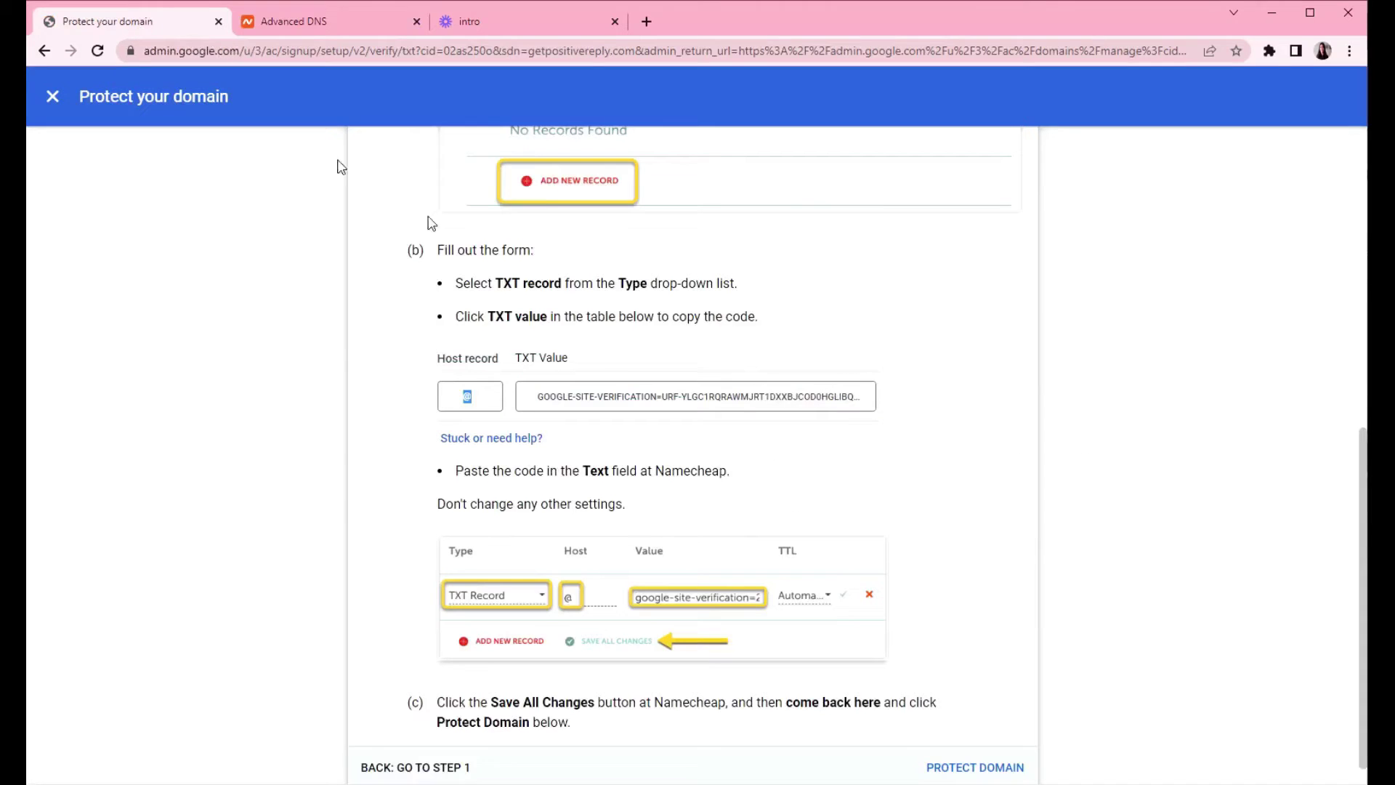
{"action": "left_click", "coordinate": [716, 405]}
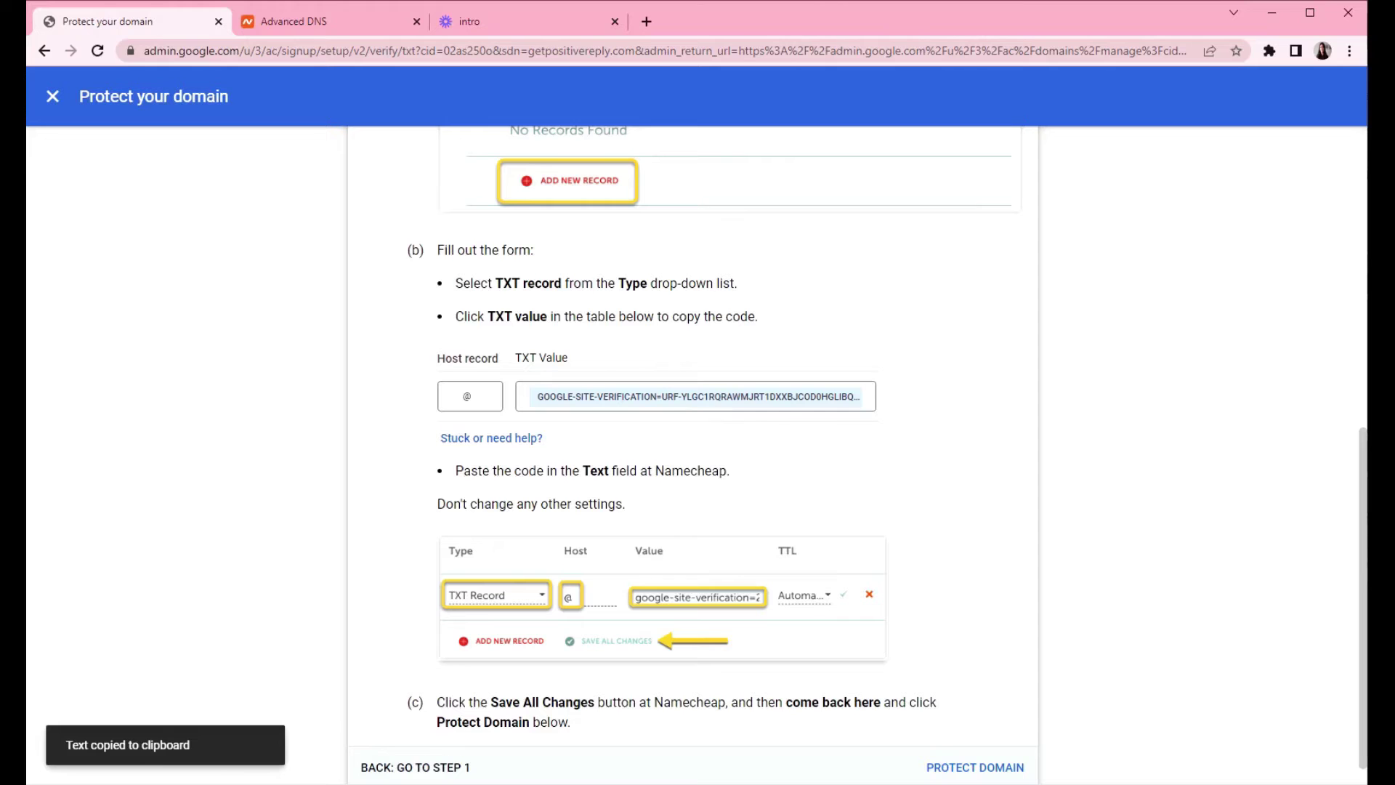
{"action": "left_click", "coordinate": [331, 24]}
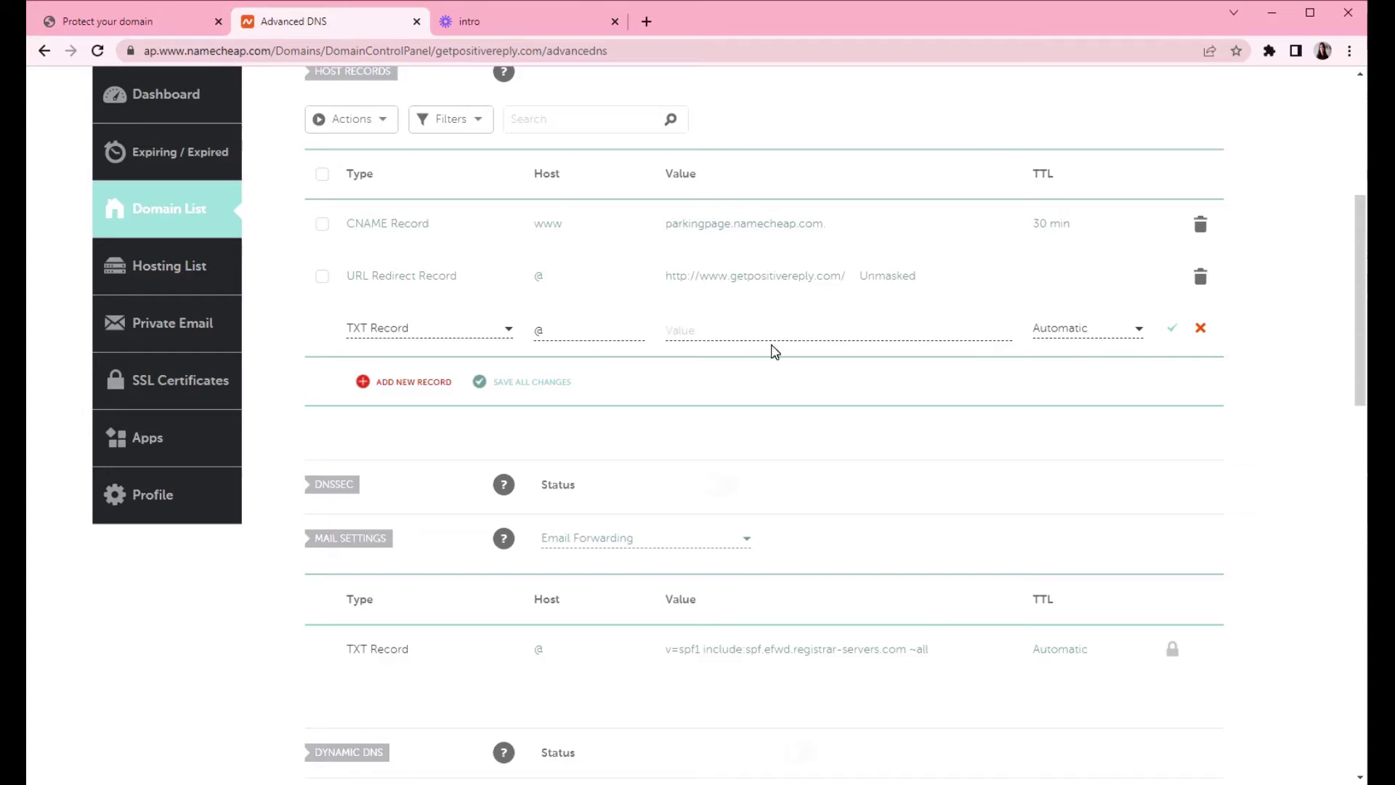
{"action": "key", "text": "ctrl+v"}
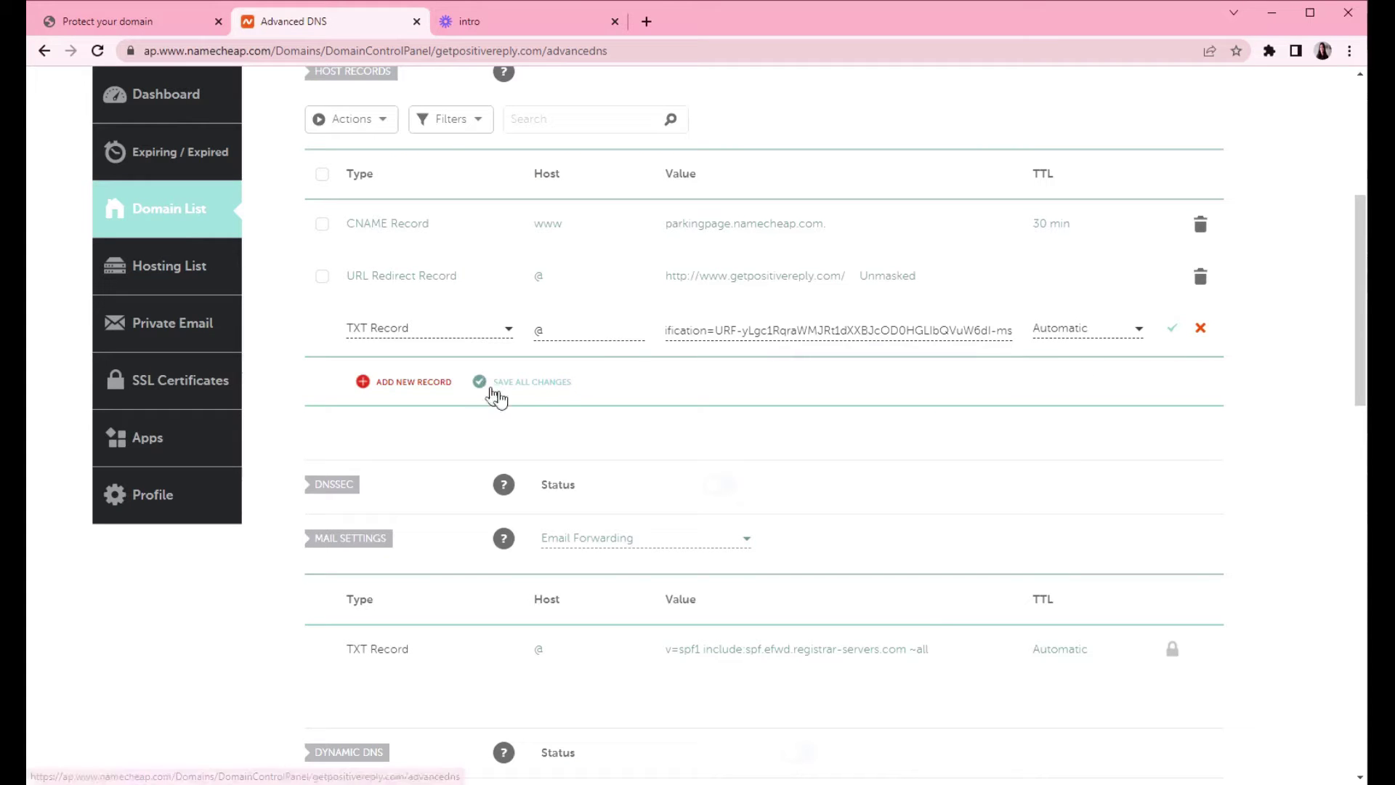
{"action": "left_click", "coordinate": [534, 385]}
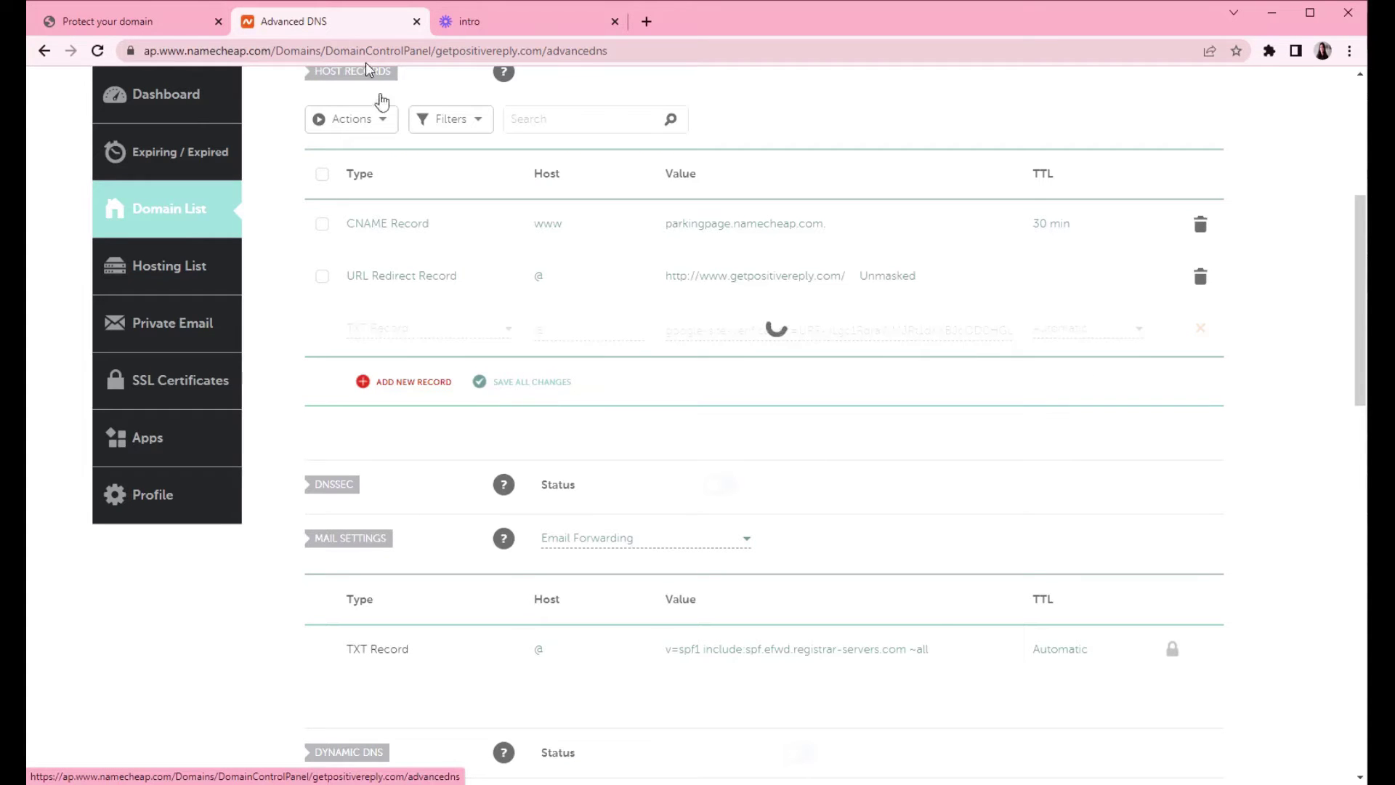
{"action": "left_click", "coordinate": [111, 27]}
{"action": "scroll", "coordinate": [678, 507], "scroll_direction": "down", "scroll_amount": 1}
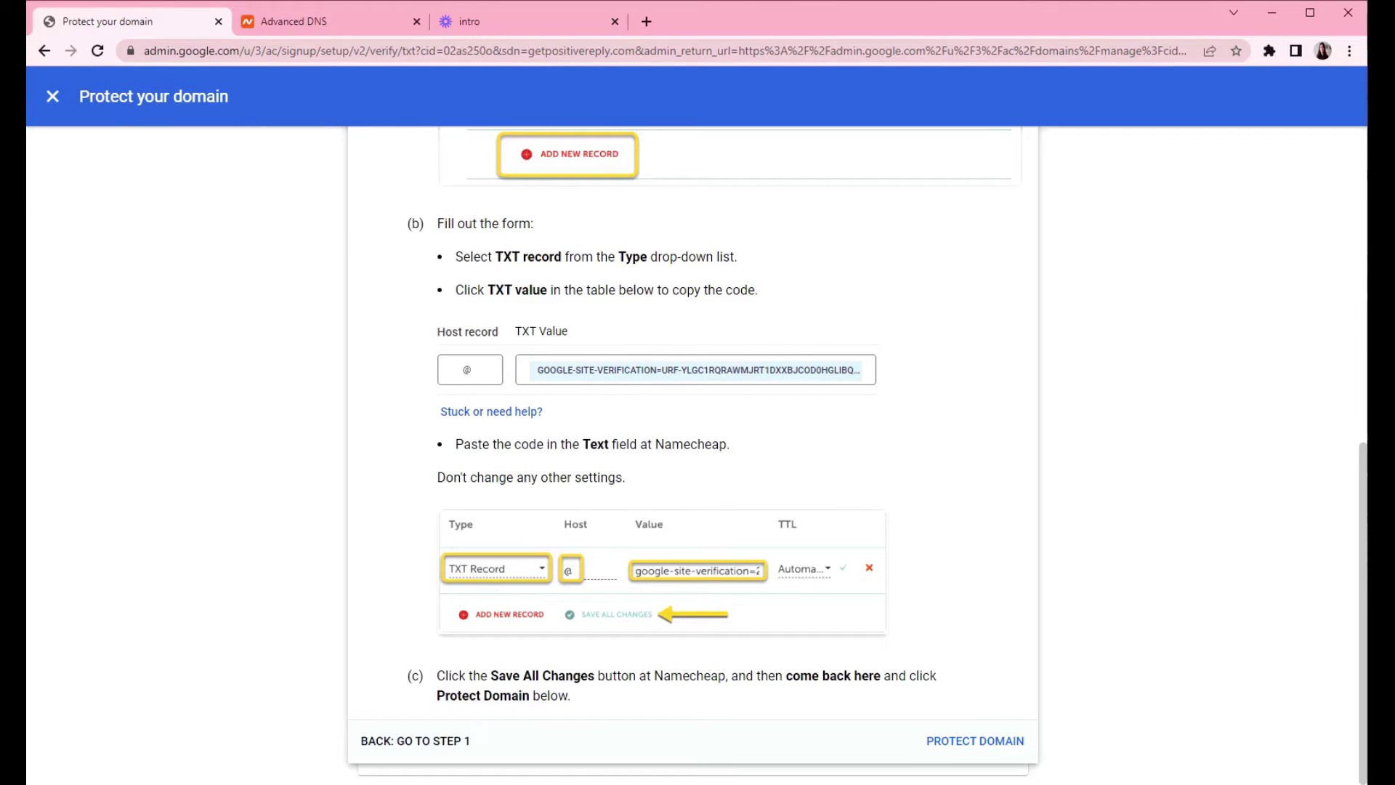
- Run PROTECT DOMAIN so Google confirms getpositivereply.com as Verified
{"action": "left_click", "coordinate": [974, 741]}
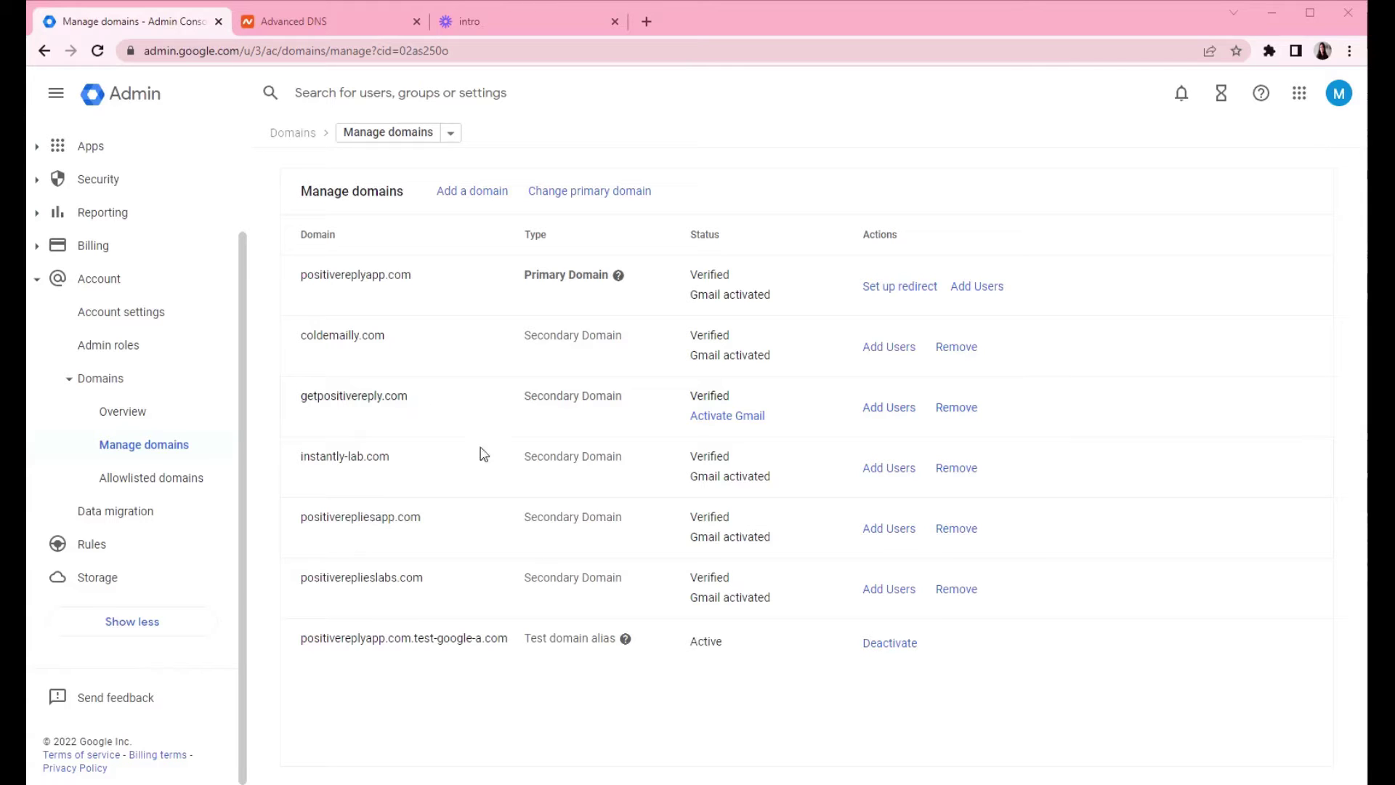
- Activate Gmail for getpositivereply.com with Set up MX record and advance to step 2
{"action": "left_click", "coordinate": [725, 421]}
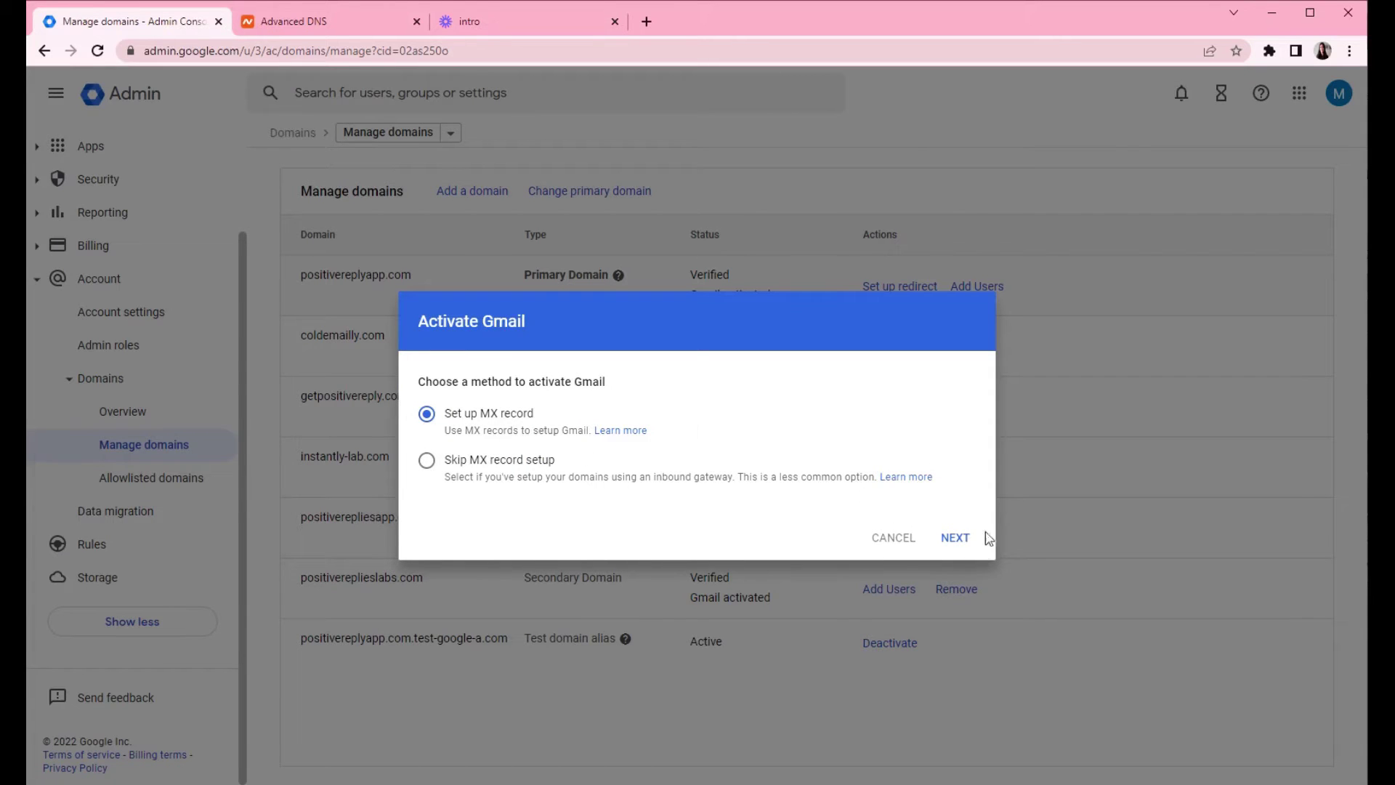
{"action": "left_click", "coordinate": [959, 539]}
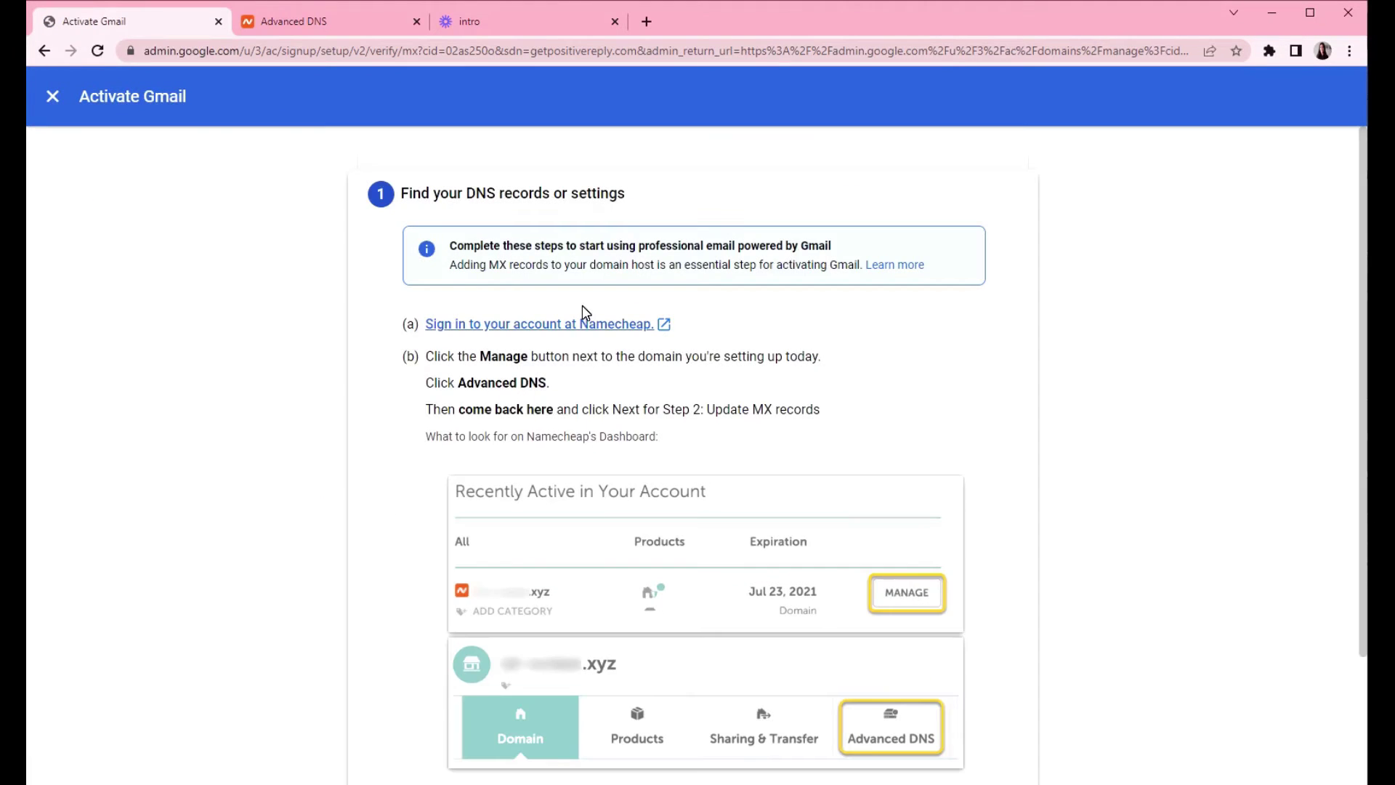
{"action": "scroll", "coordinate": [770, 346], "scroll_direction": "down", "scroll_amount": 2}
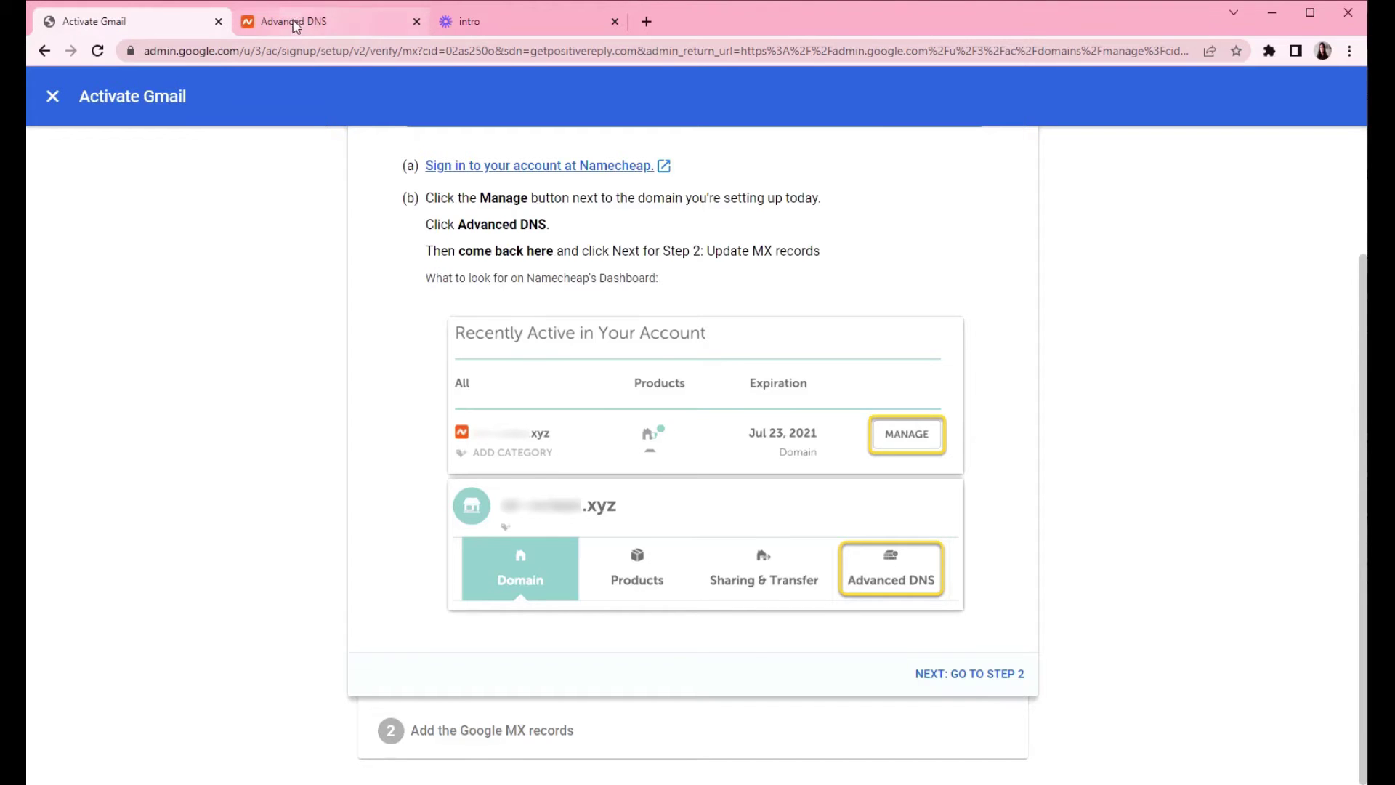
{"action": "left_click", "coordinate": [294, 23]}
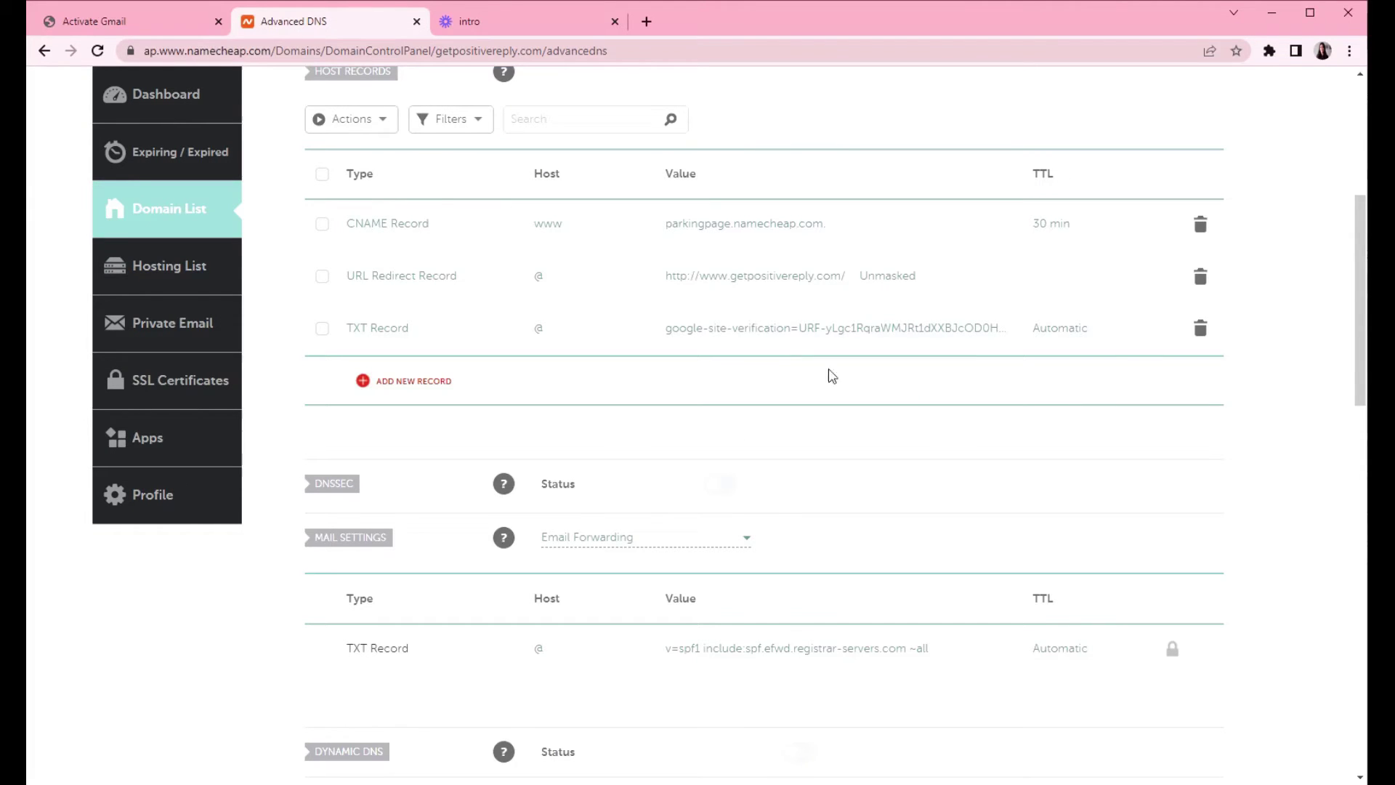
{"action": "left_click", "coordinate": [107, 29]}
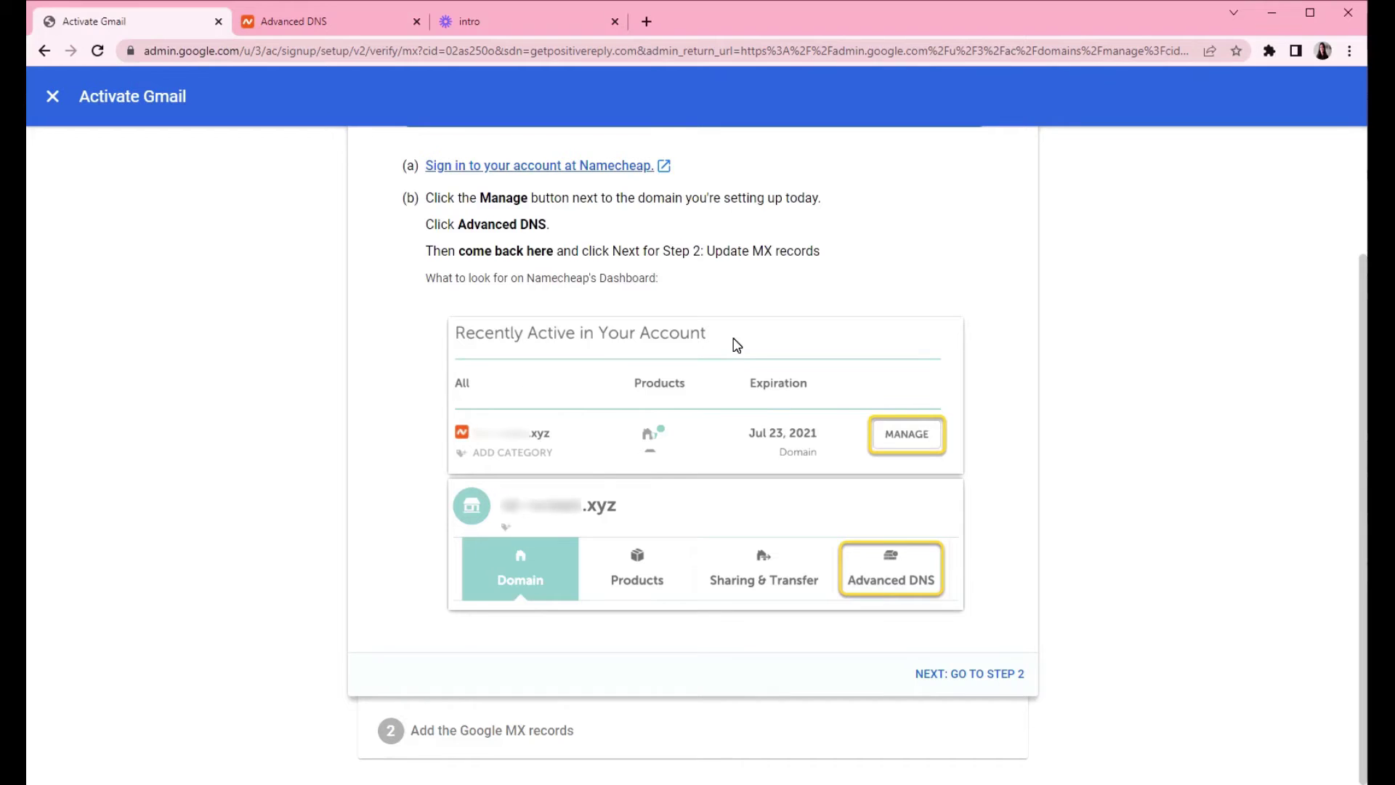
{"action": "left_click", "coordinate": [978, 676]}
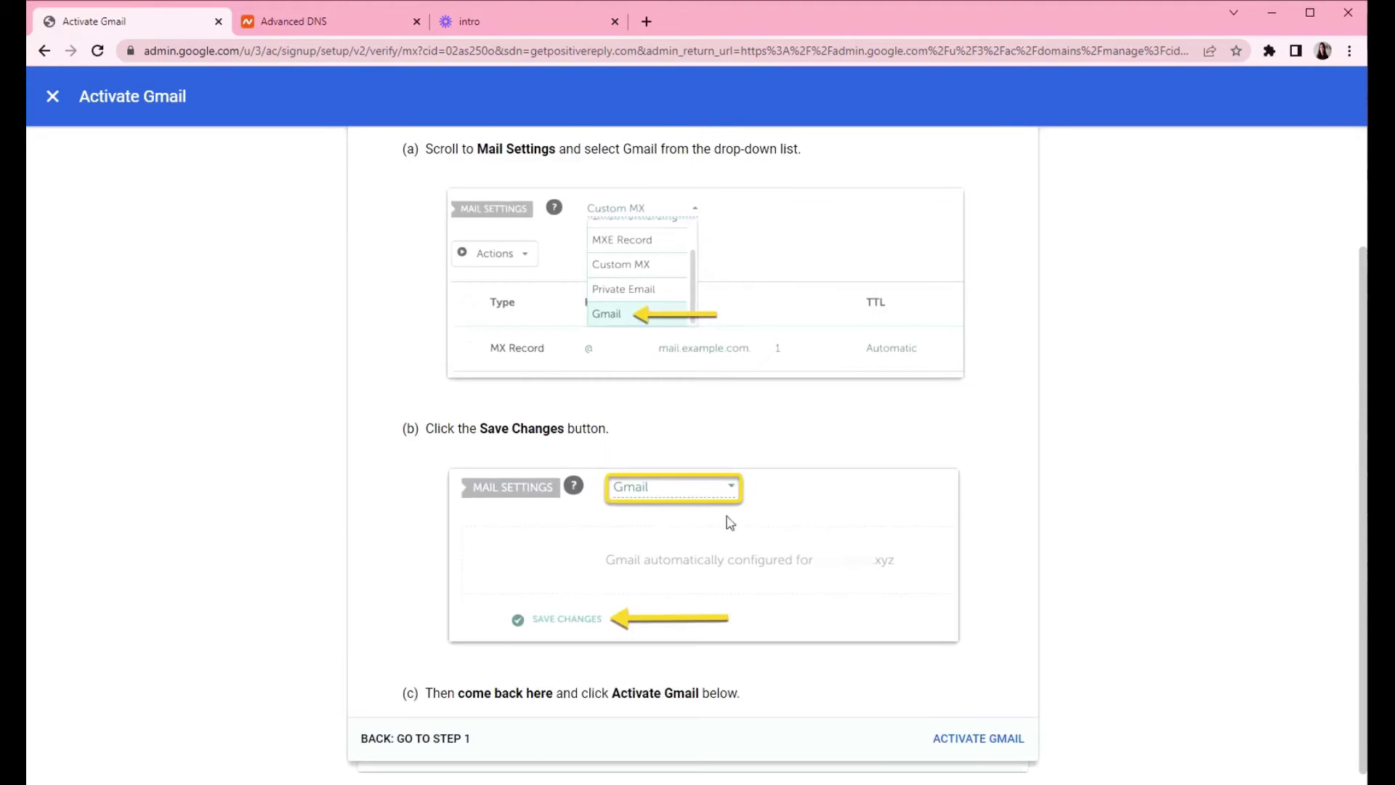
{"action": "scroll", "coordinate": [515, 313], "scroll_direction": "up", "scroll_amount": 2}
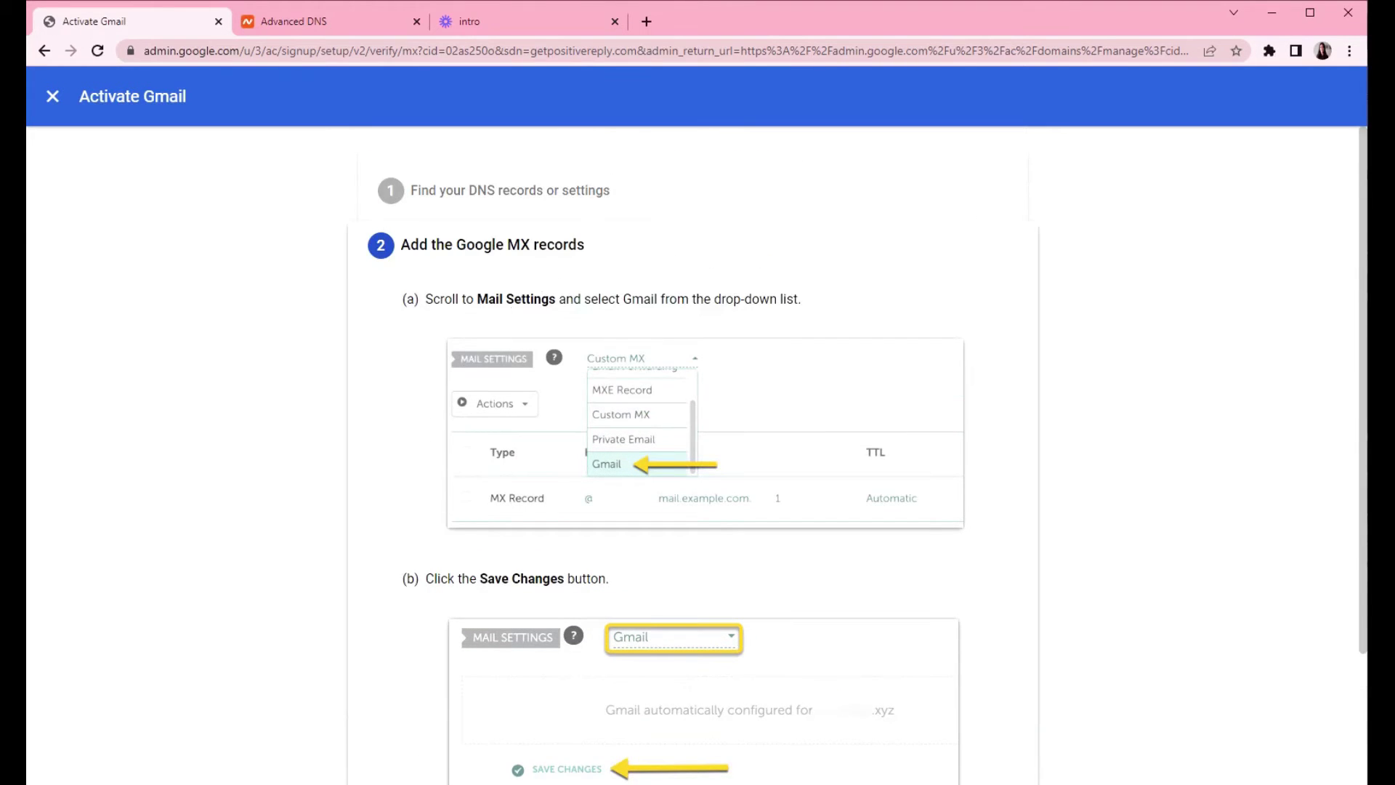
{"action": "scroll", "coordinate": [595, 320], "scroll_direction": "down", "scroll_amount": 2}
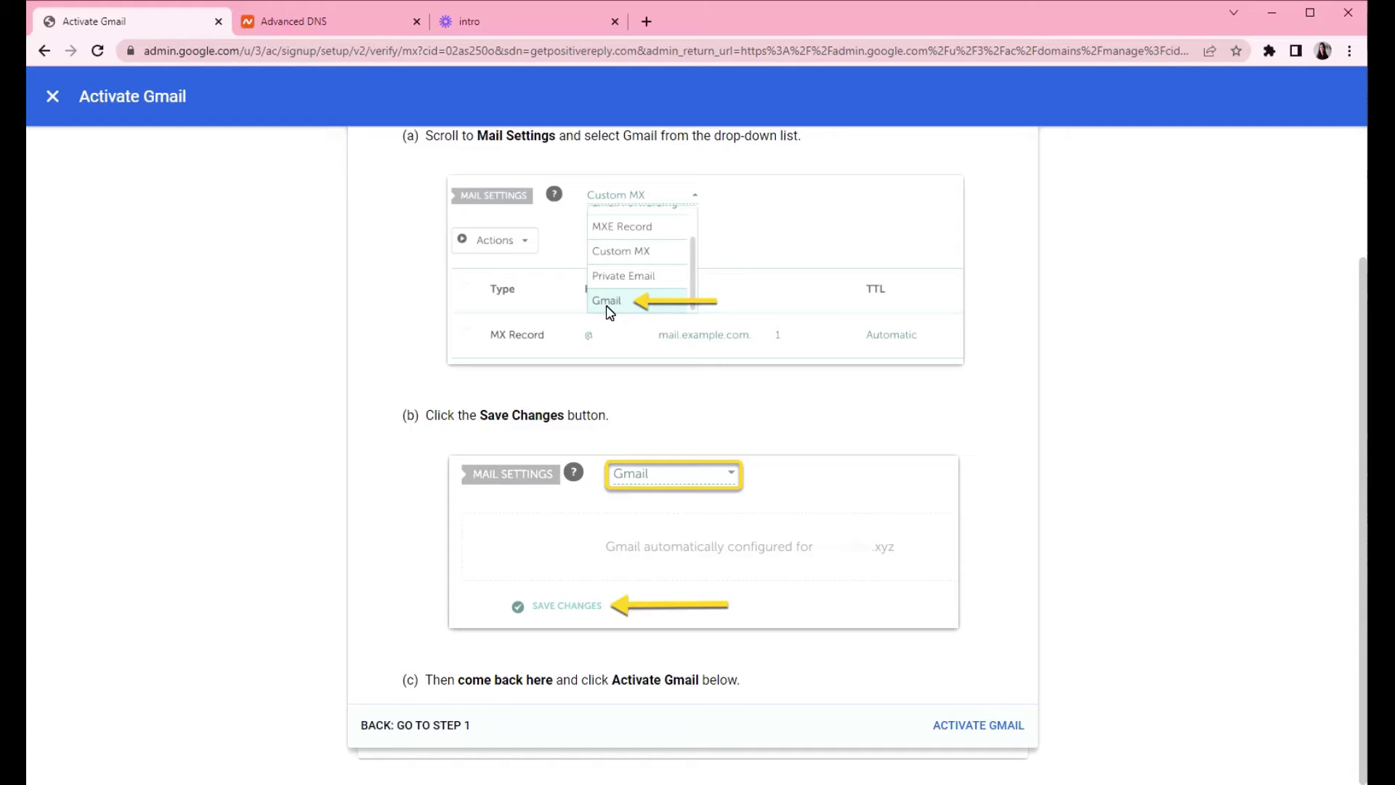
- Set getpositivereply.com's Namecheap Mail Settings to Gmail and save the change
{"action": "left_click", "coordinate": [340, 28]}
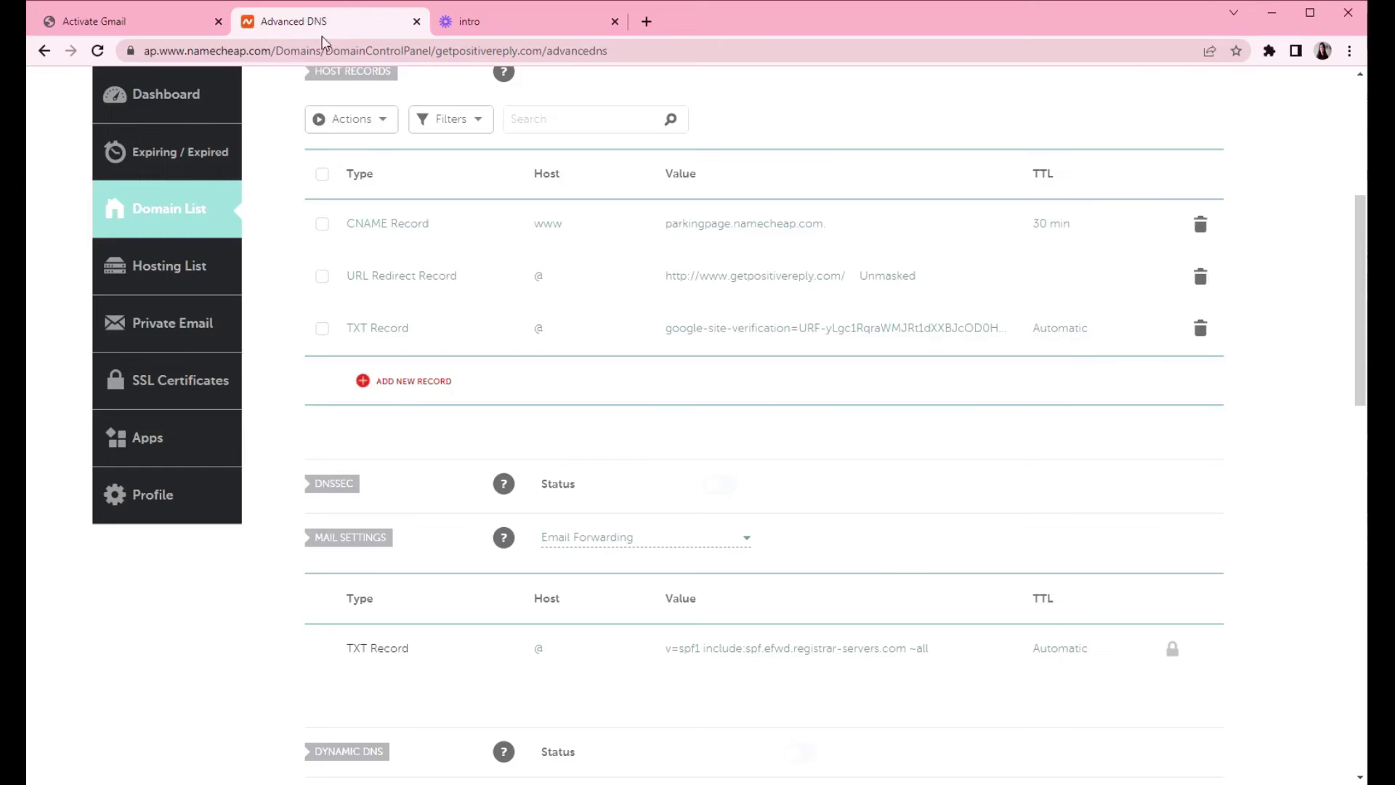
{"action": "scroll", "coordinate": [542, 295], "scroll_direction": "down", "scroll_amount": 2}
{"action": "scroll", "coordinate": [479, 304], "scroll_direction": "down", "scroll_amount": 1}
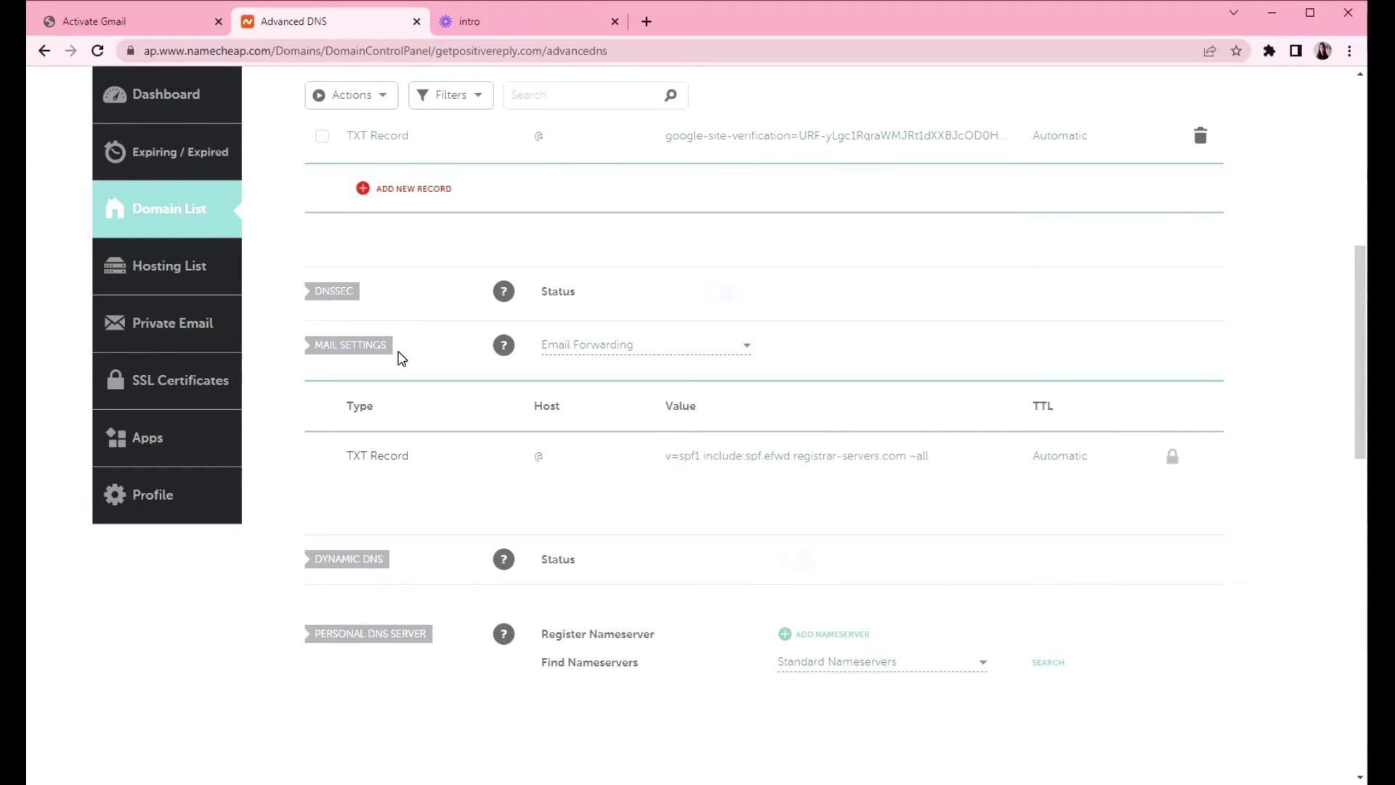
{"action": "left_click_drag", "start_coordinate": [399, 359], "coordinate": [304, 356]}
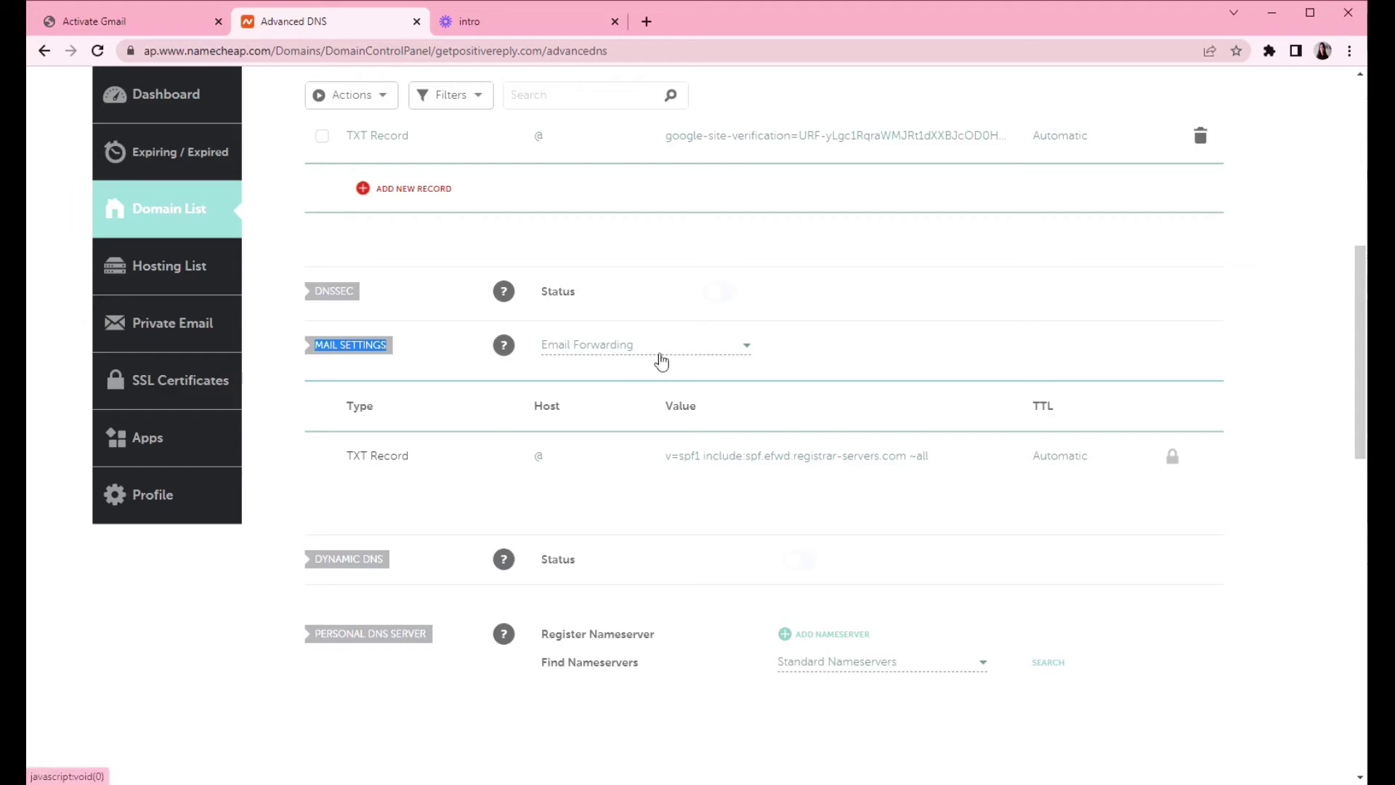
{"action": "left_click", "coordinate": [746, 349]}
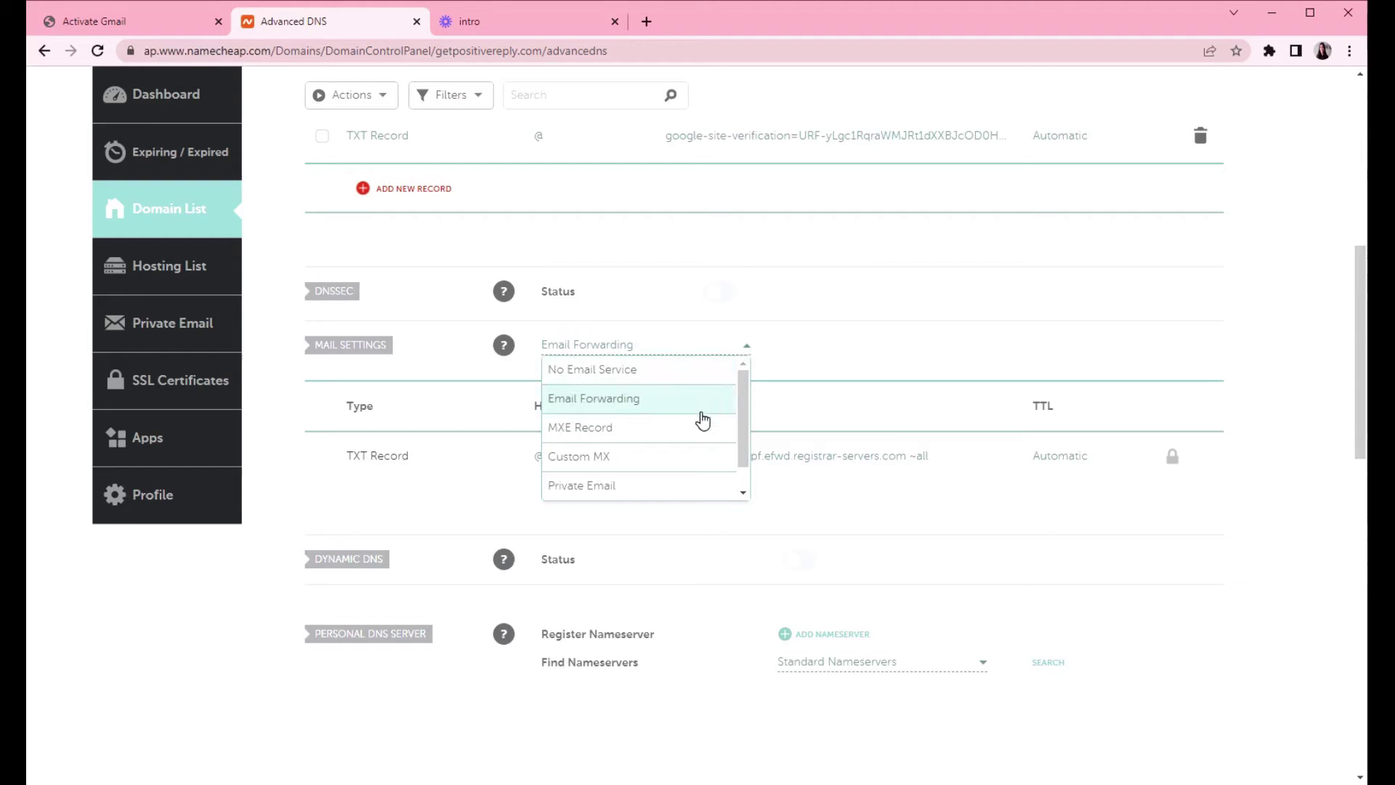
{"action": "scroll", "coordinate": [687, 429], "scroll_direction": "down", "scroll_amount": 1}
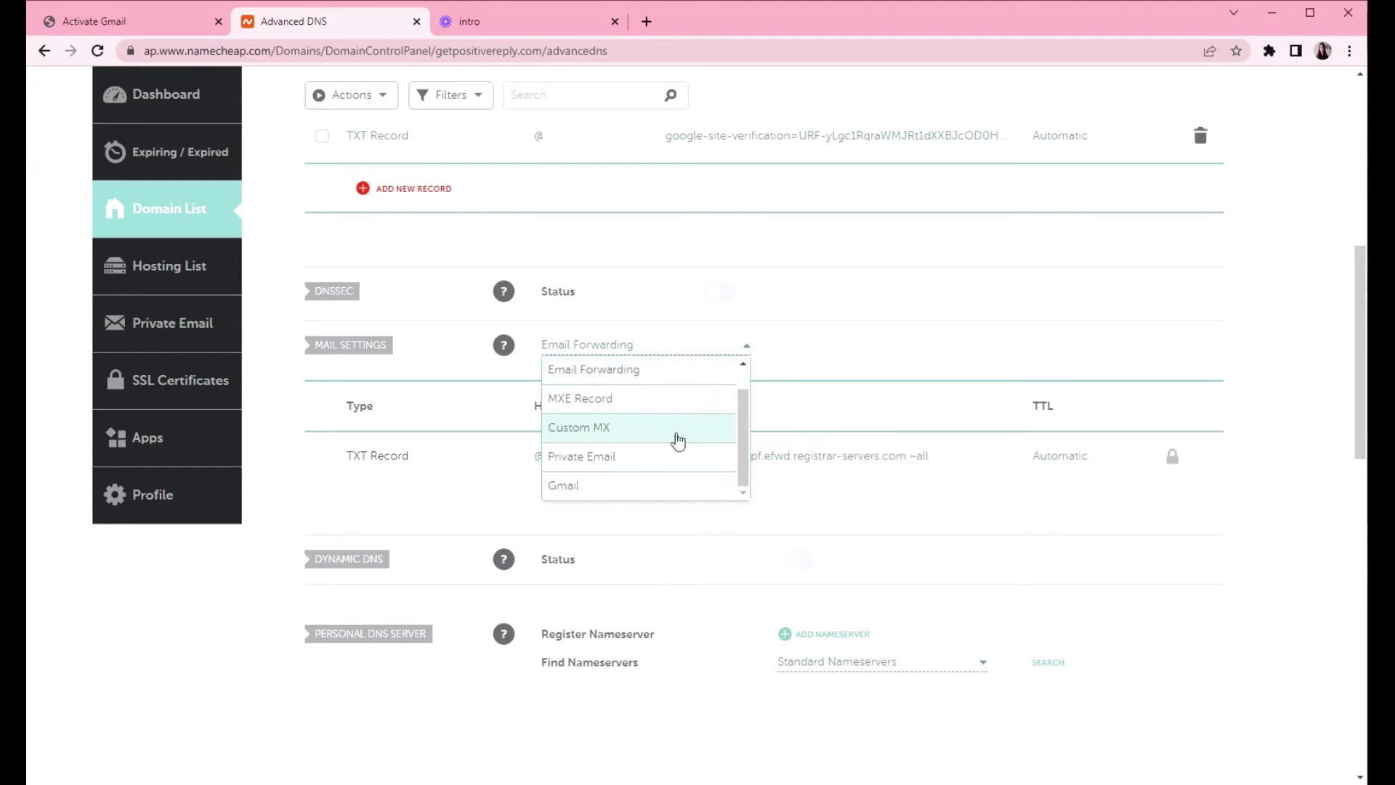
{"action": "left_click", "coordinate": [581, 490]}
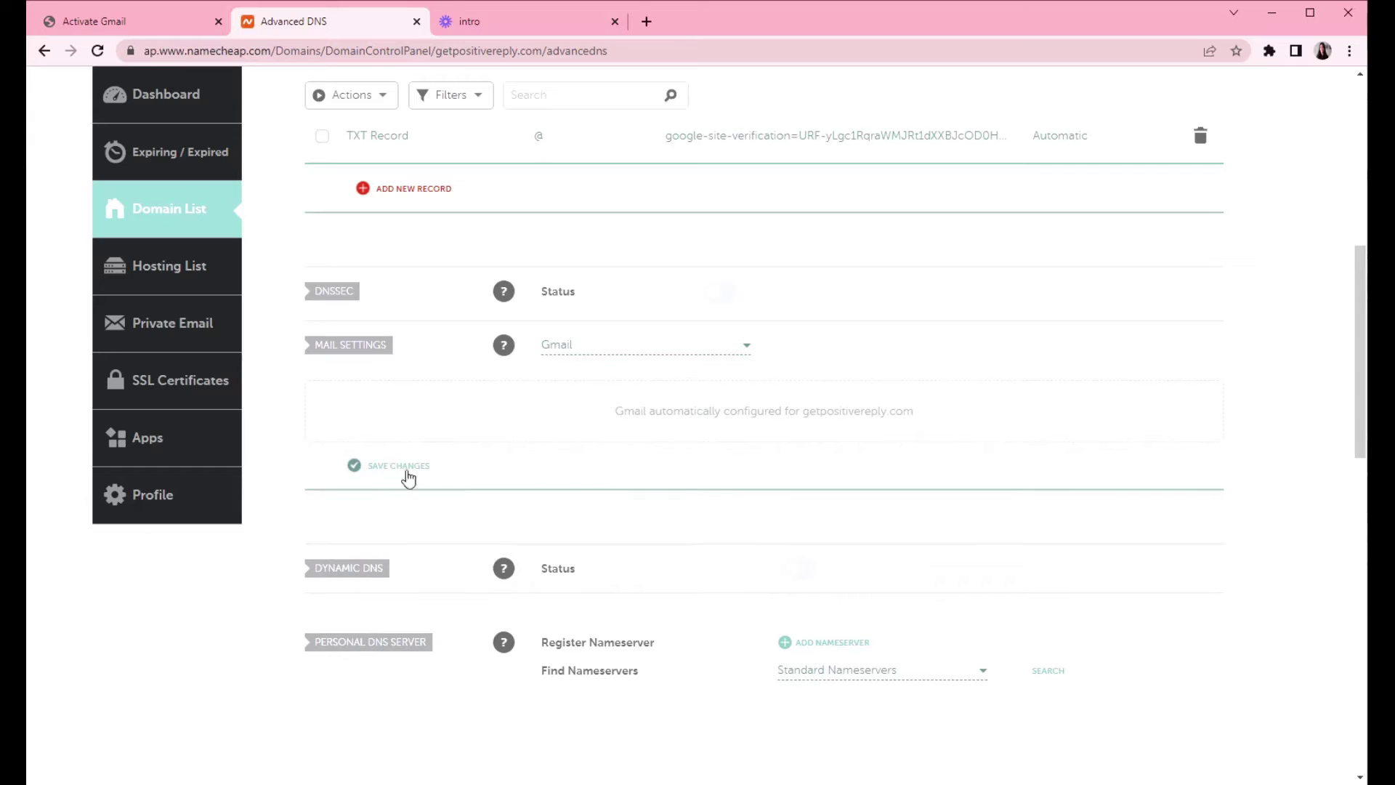
{"action": "left_click", "coordinate": [374, 476]}
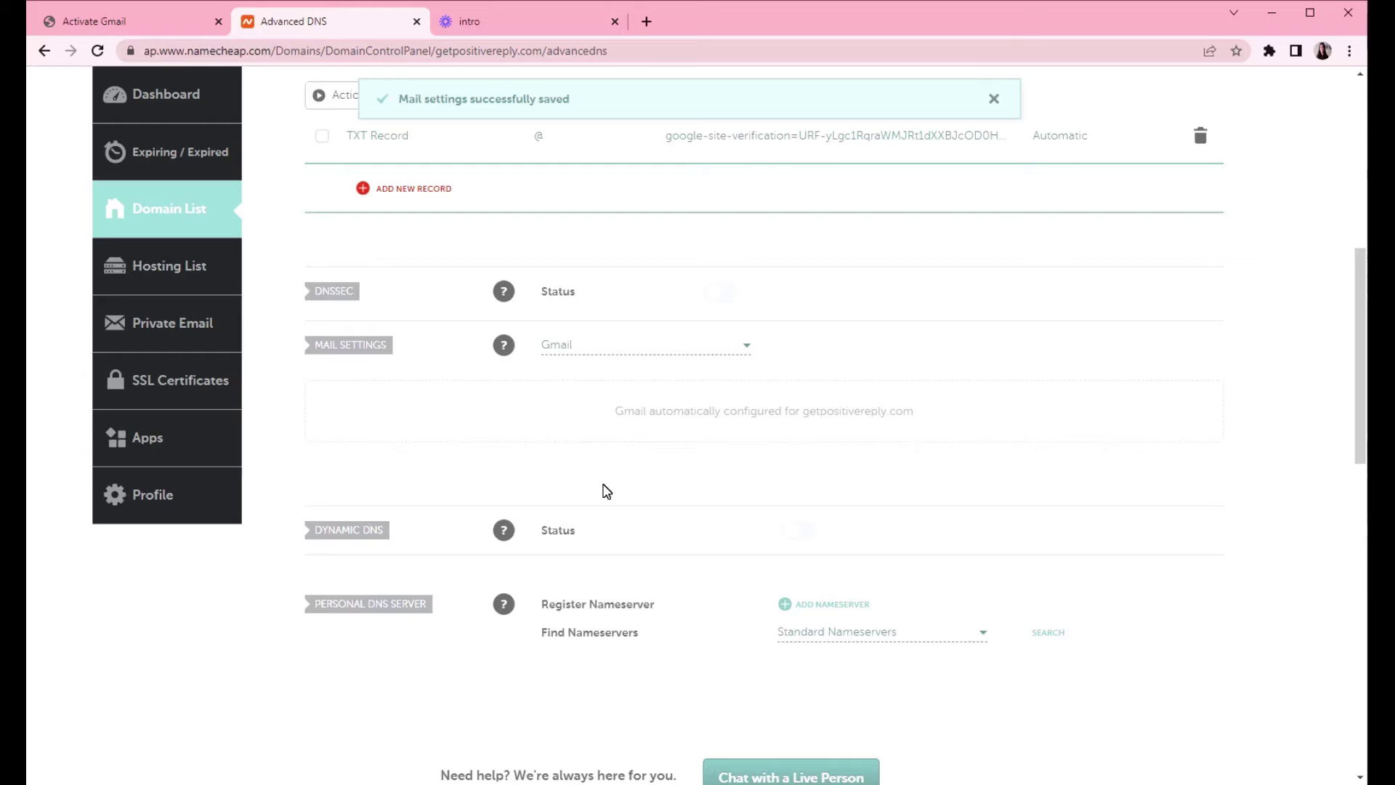
{"action": "left_click", "coordinate": [109, 22]}
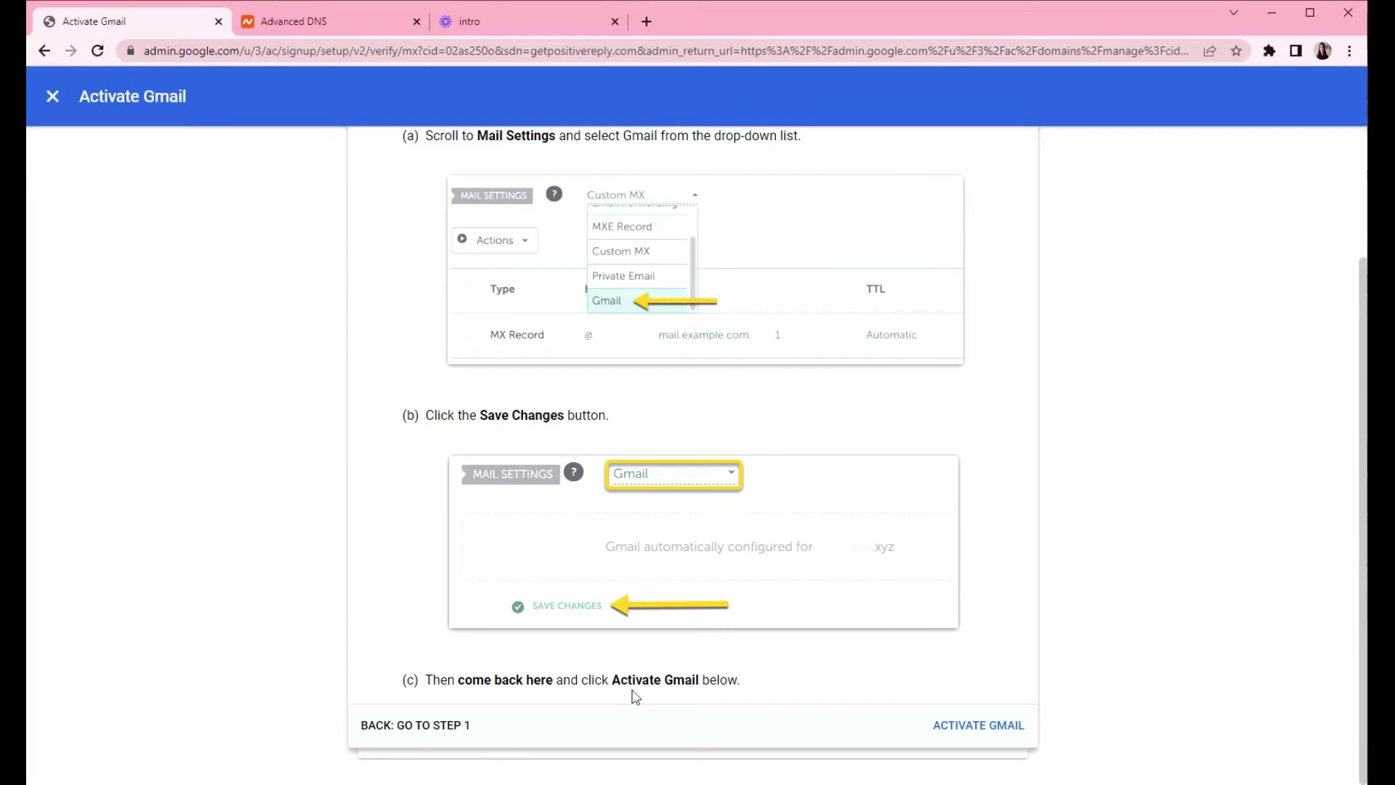
- Activate Gmail and confirm getpositivereply.com is listed as Verified with Gmail activated
{"action": "left_click", "coordinate": [973, 739]}
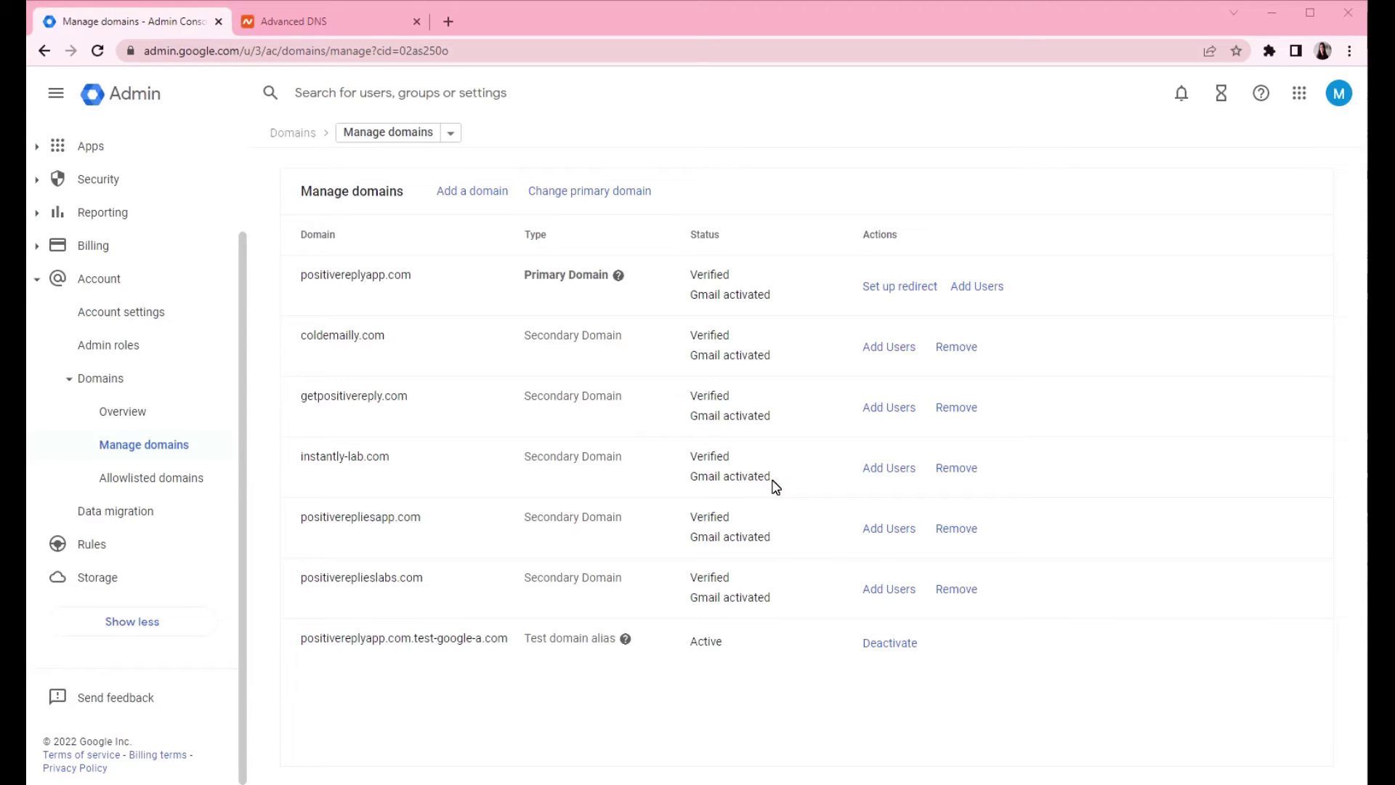
{"action": "left_click_drag", "start_coordinate": [777, 420], "coordinate": [690, 417]}
{"action": "left_click", "coordinate": [730, 396]}
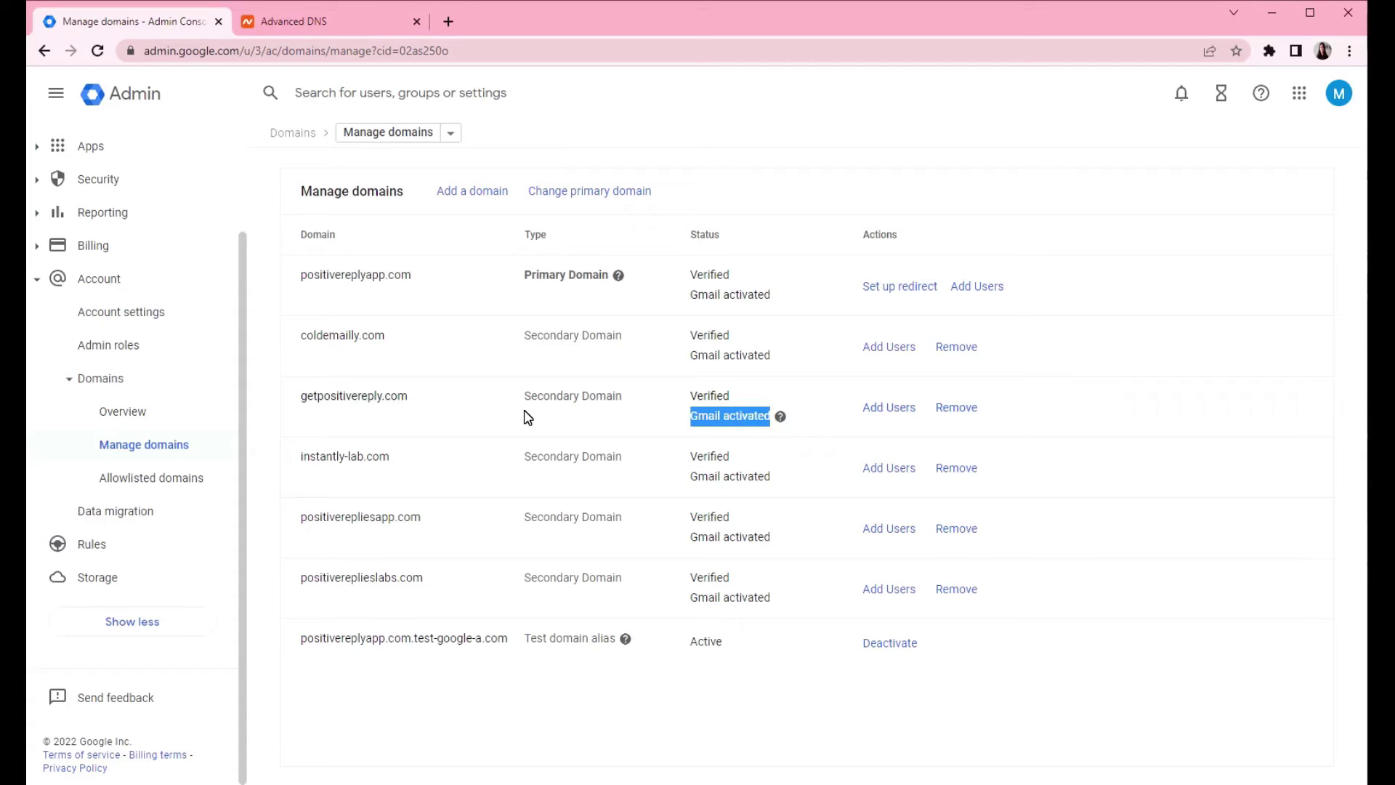
- Navigate Dashboard > Apps > Google Workspace > Gmail and expand Authenticate email
{"action": "left_click", "coordinate": [36, 279]}
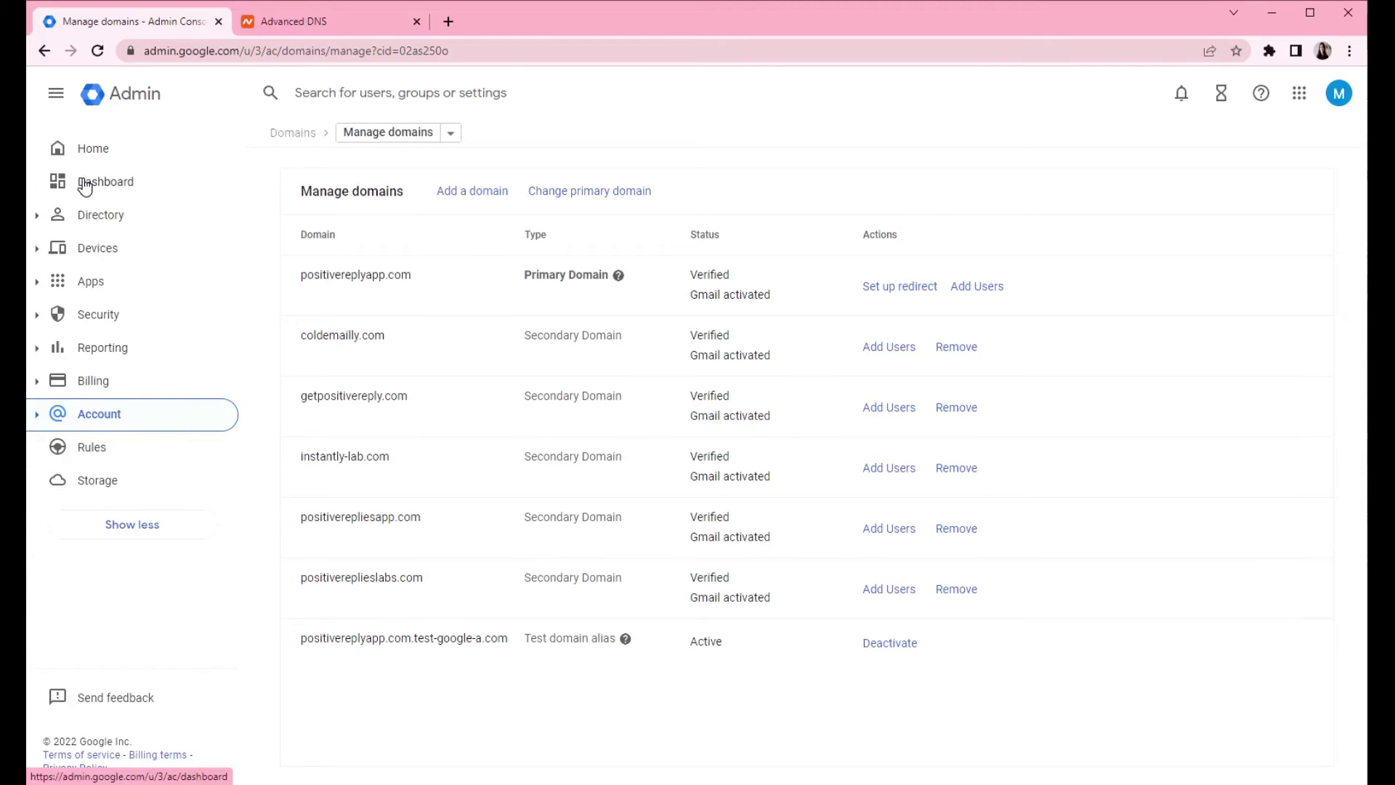
{"action": "left_click", "coordinate": [85, 181]}
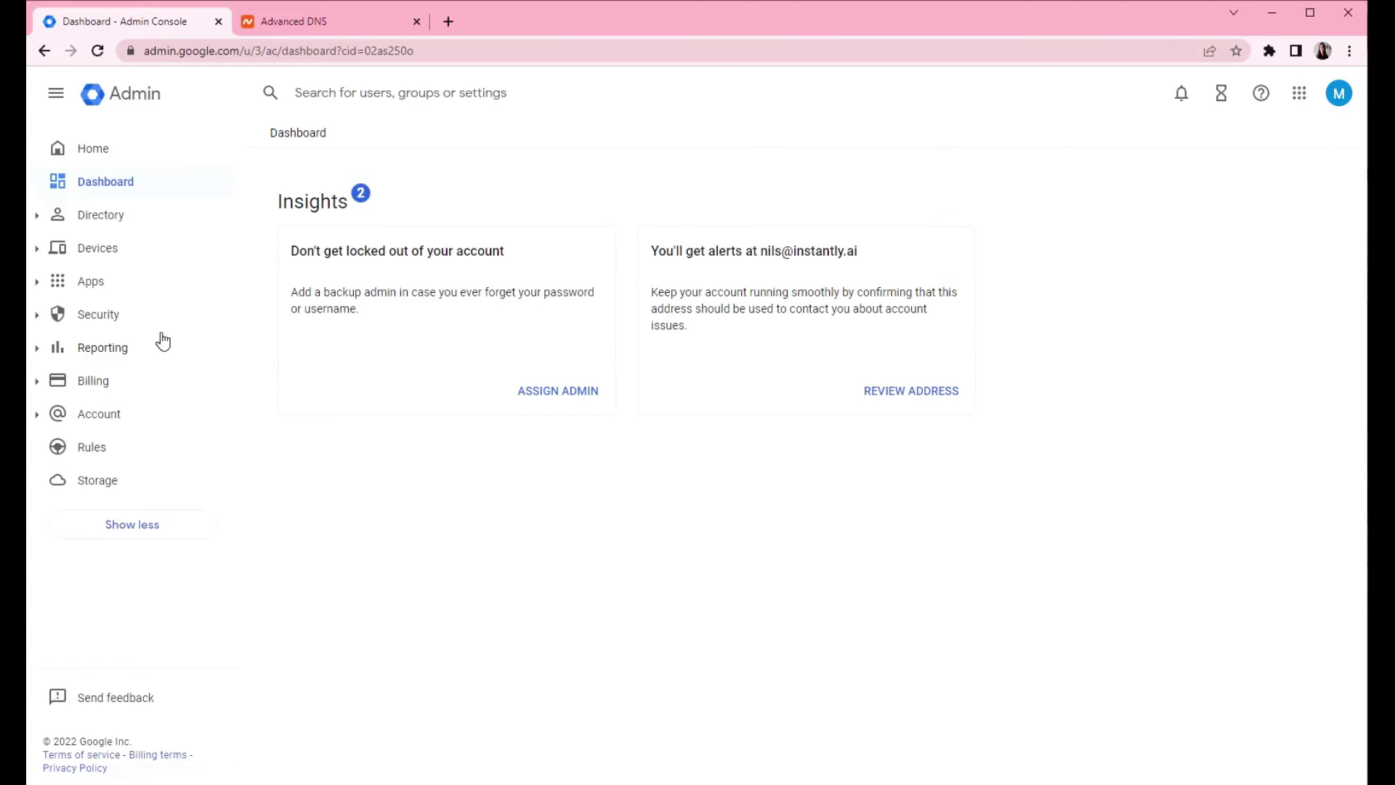
{"action": "left_click", "coordinate": [38, 284]}
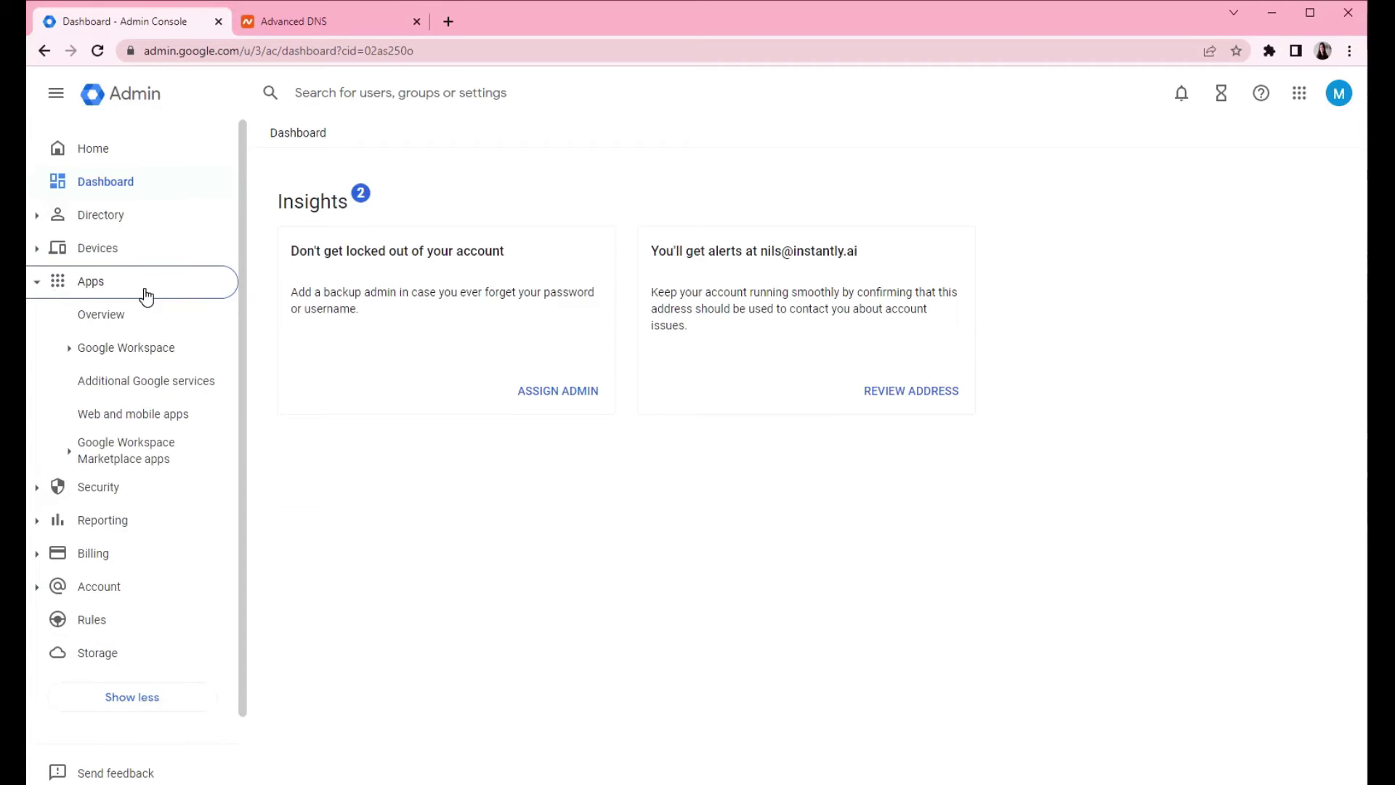
{"action": "left_click", "coordinate": [95, 350]}
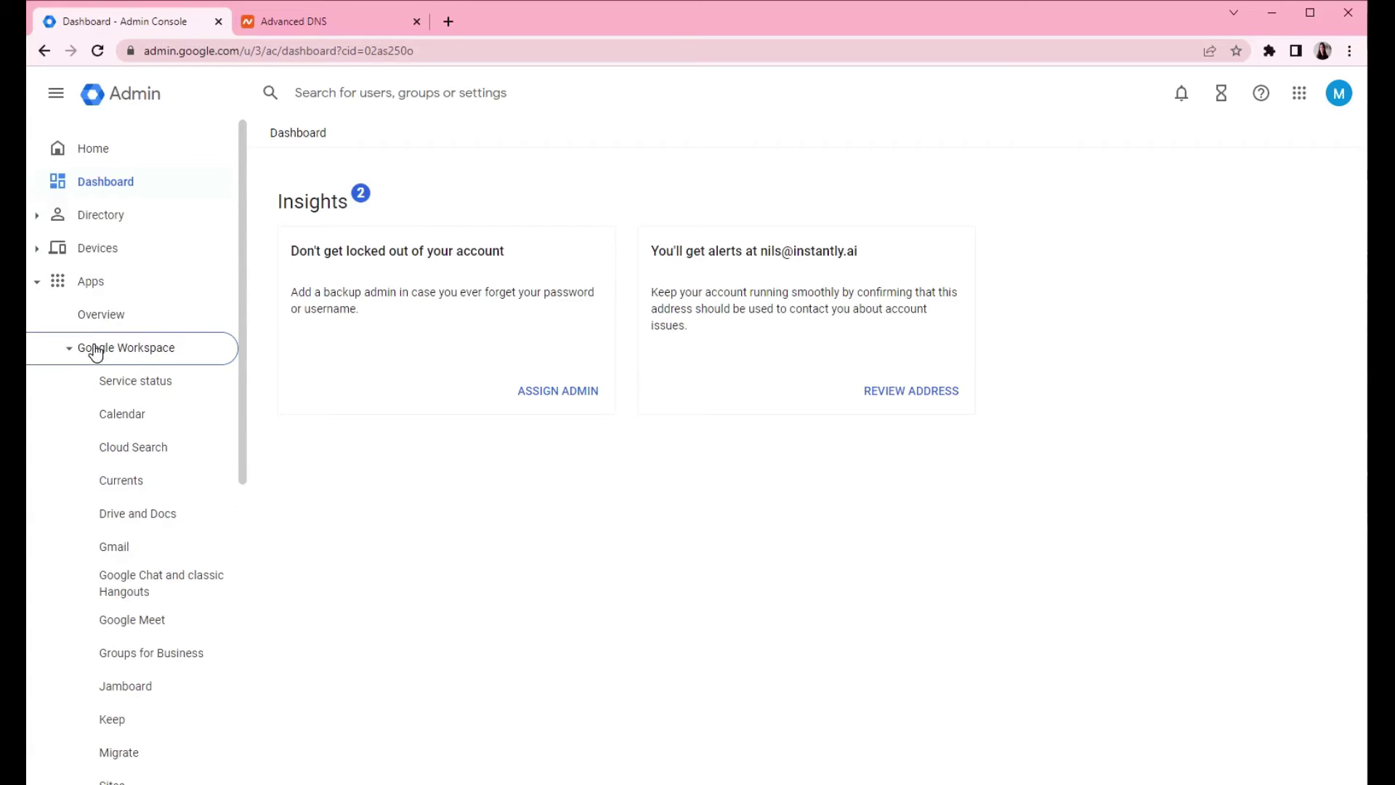
{"action": "left_click", "coordinate": [121, 553]}
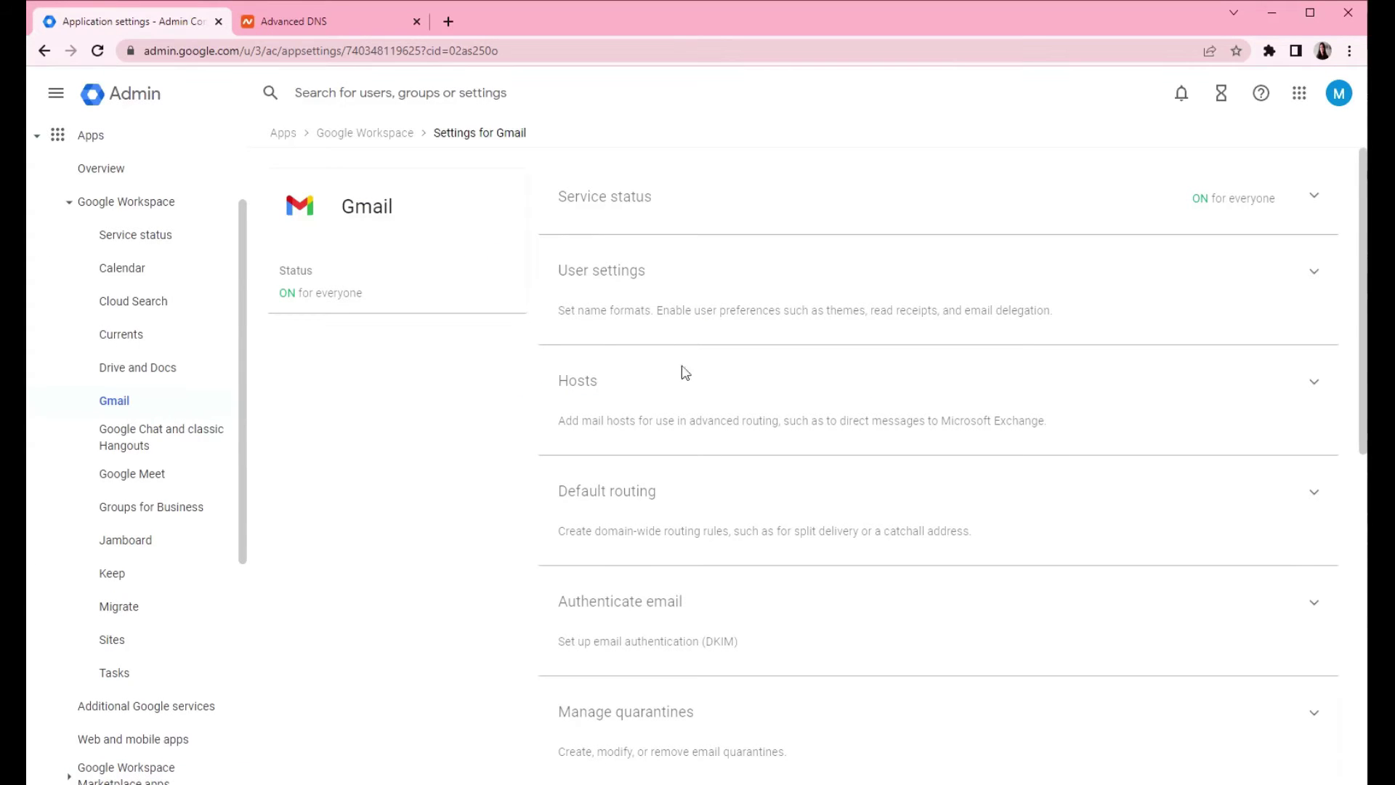
{"action": "left_click", "coordinate": [715, 625]}
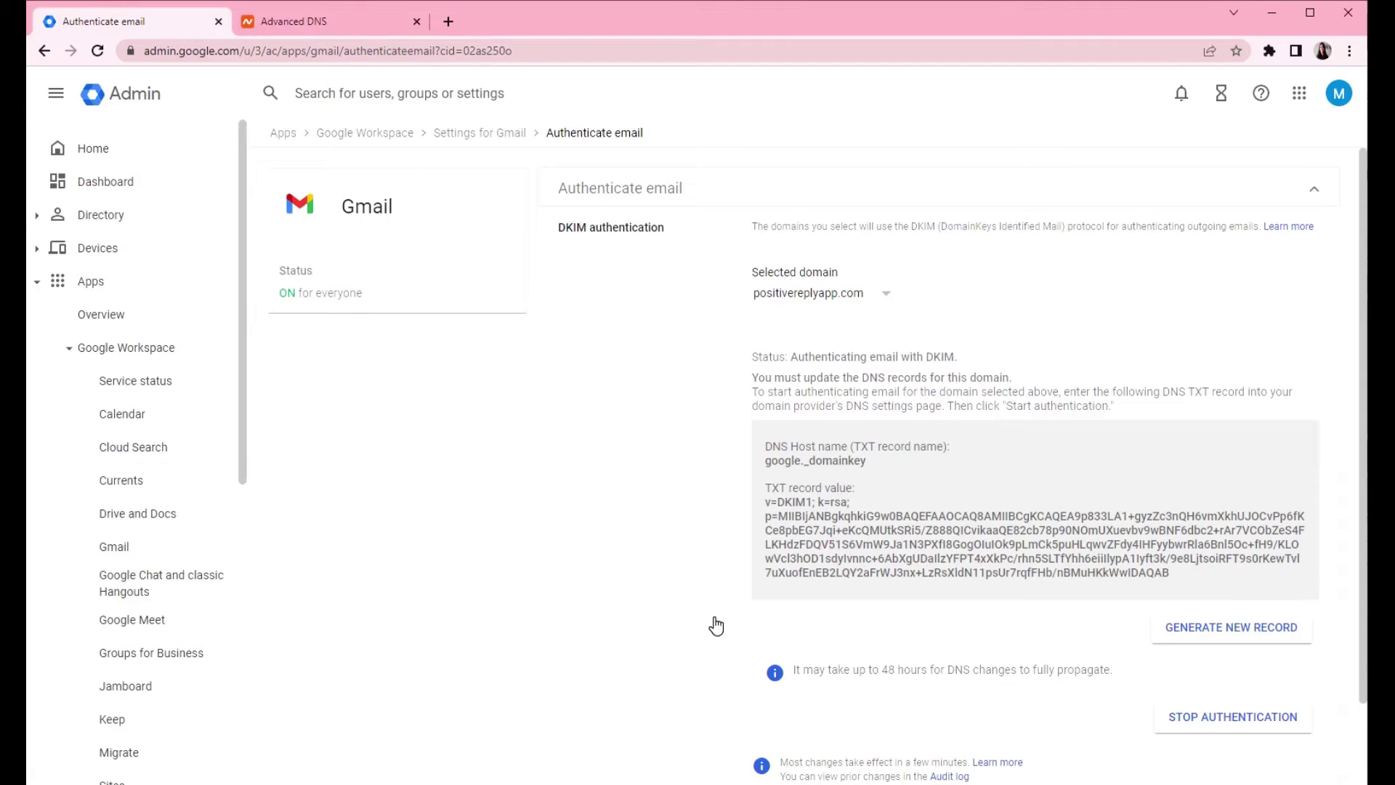
- Generate a new 2048-bit DKIM record with prefix google for getpositivereply.com
{"action": "left_click", "coordinate": [883, 294]}
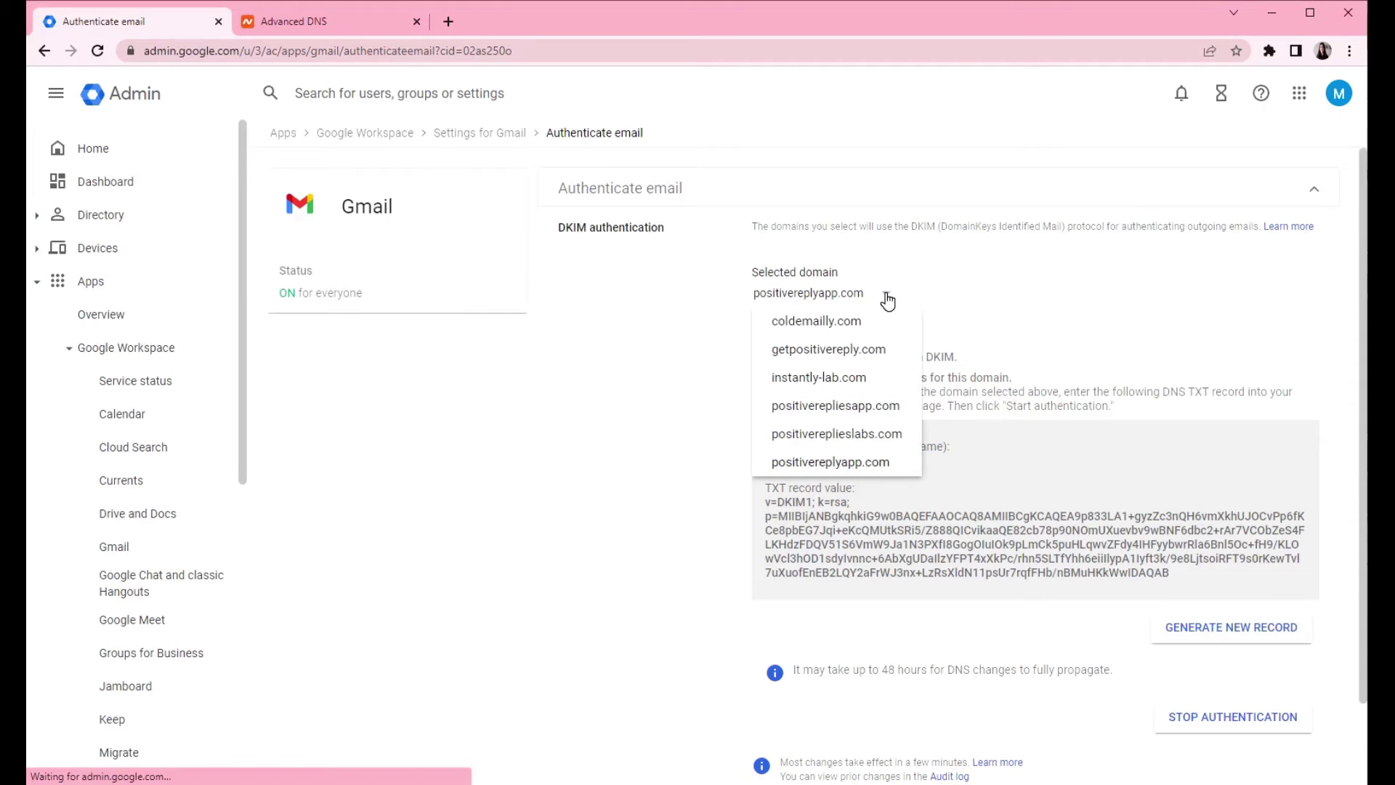
{"action": "left_click", "coordinate": [899, 356]}
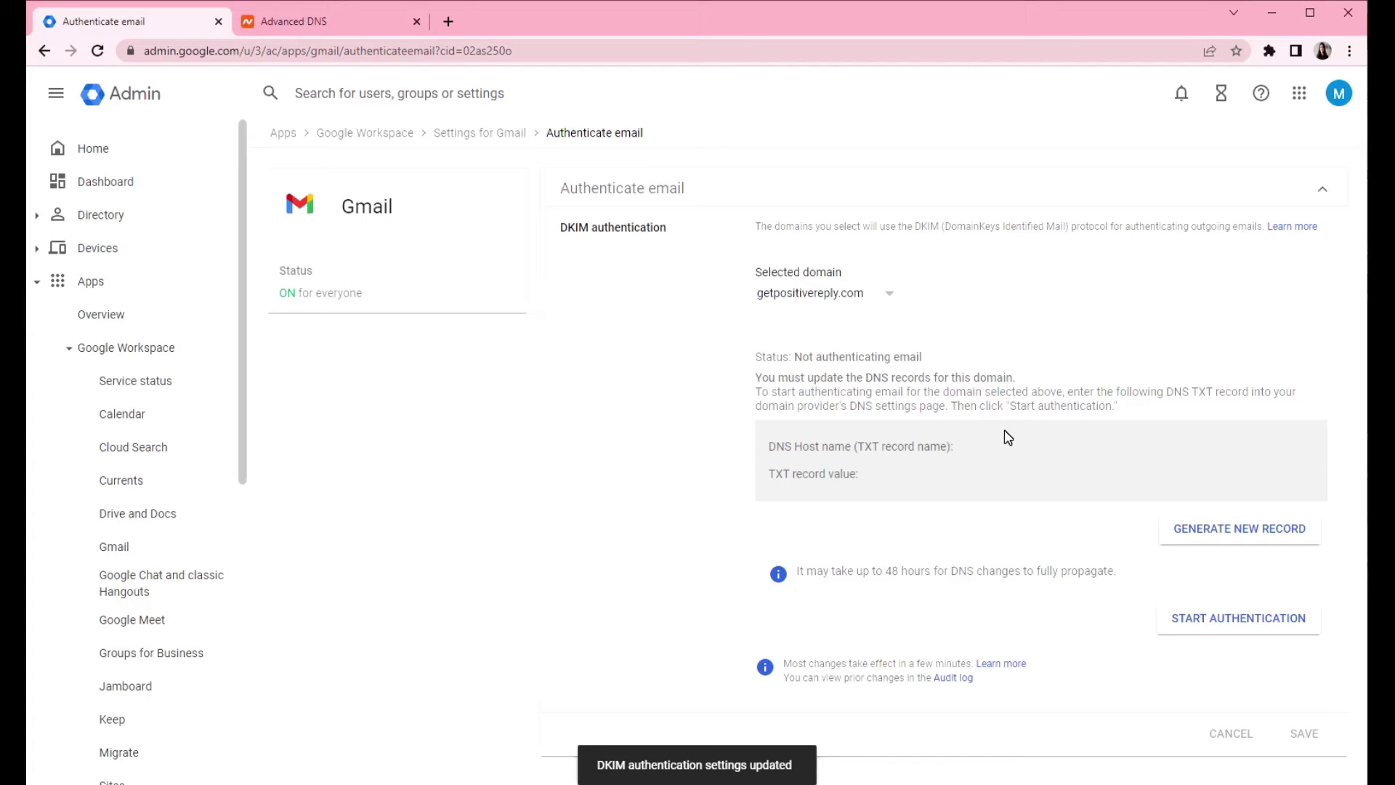
{"action": "left_click", "coordinate": [1255, 530]}
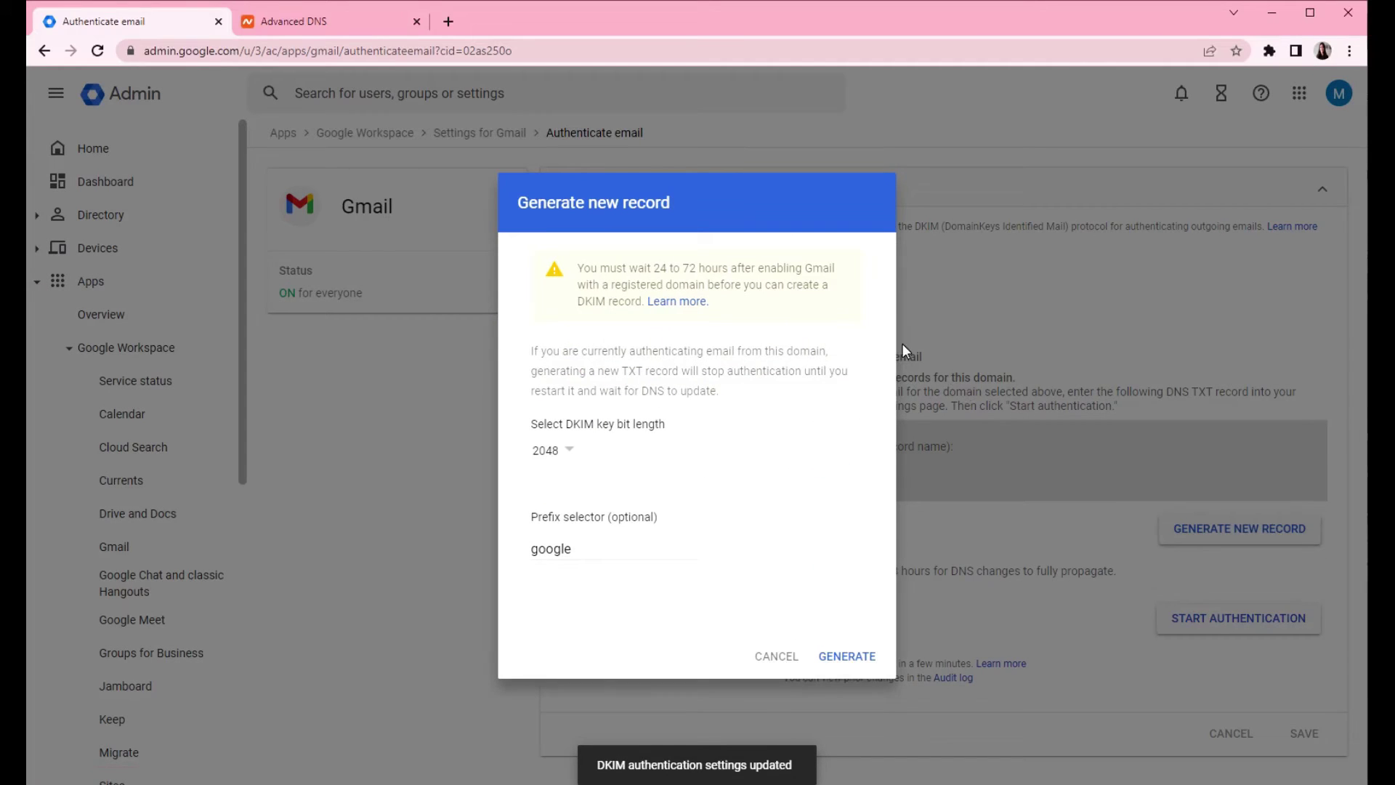
{"action": "left_click", "coordinate": [568, 452]}
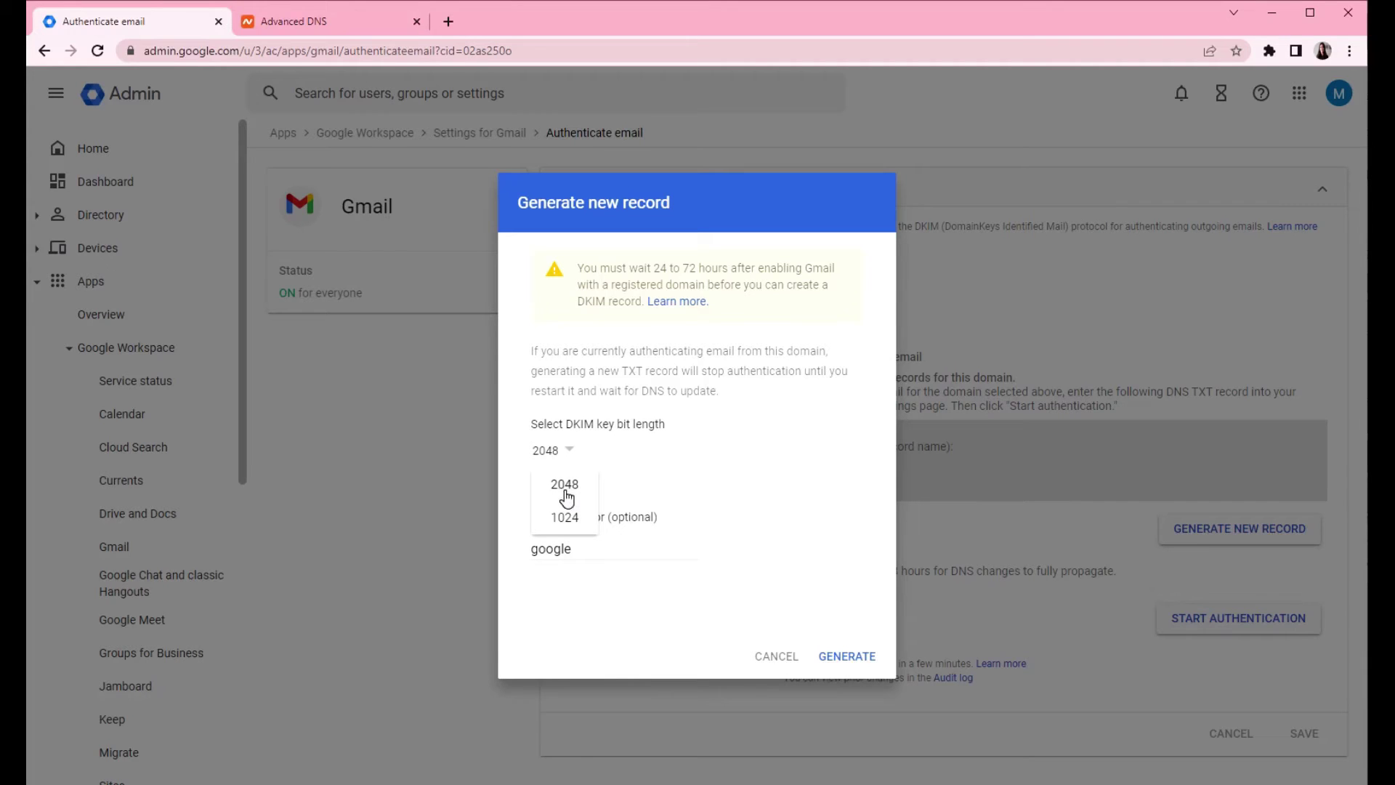
{"action": "left_click", "coordinate": [580, 498]}
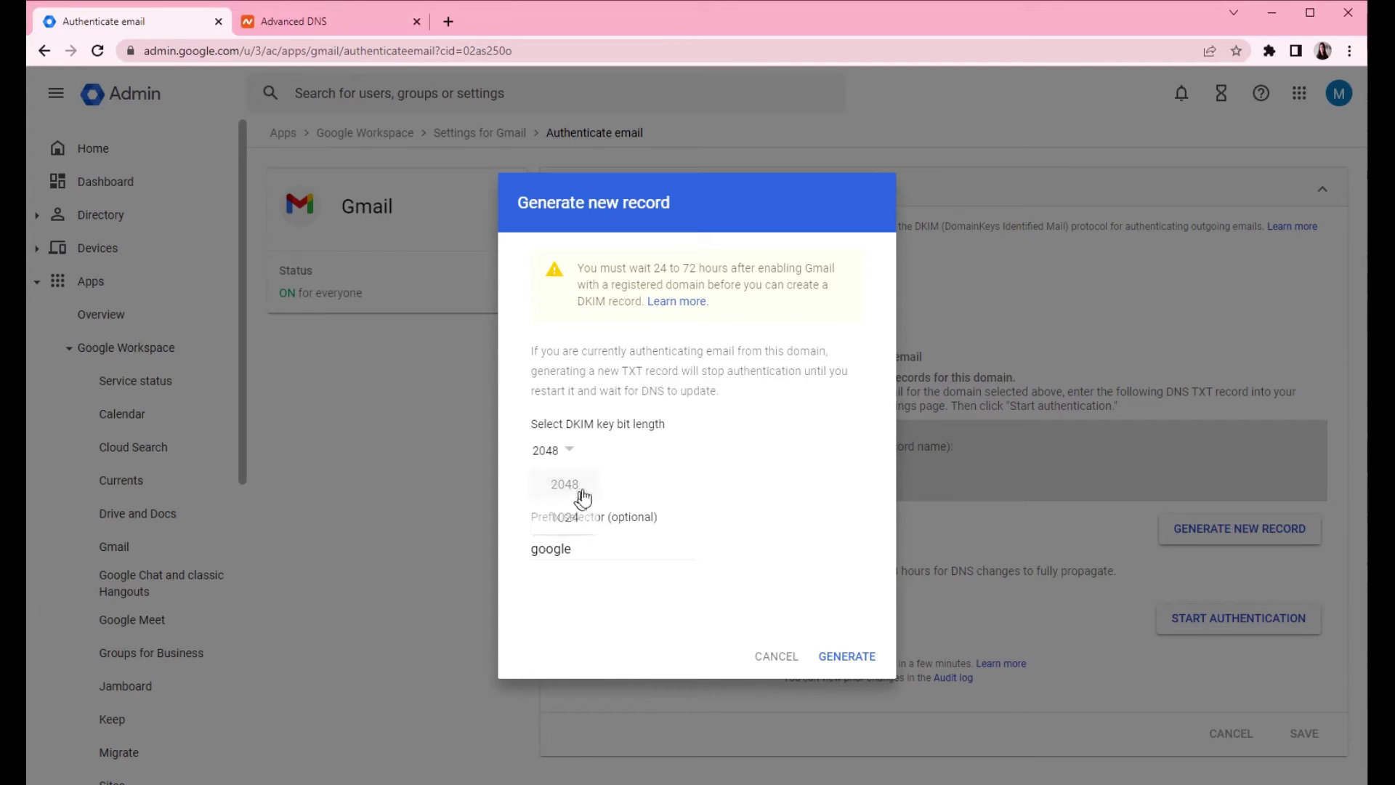
{"action": "left_click", "coordinate": [567, 450]}
{"action": "left_click", "coordinate": [665, 474]}
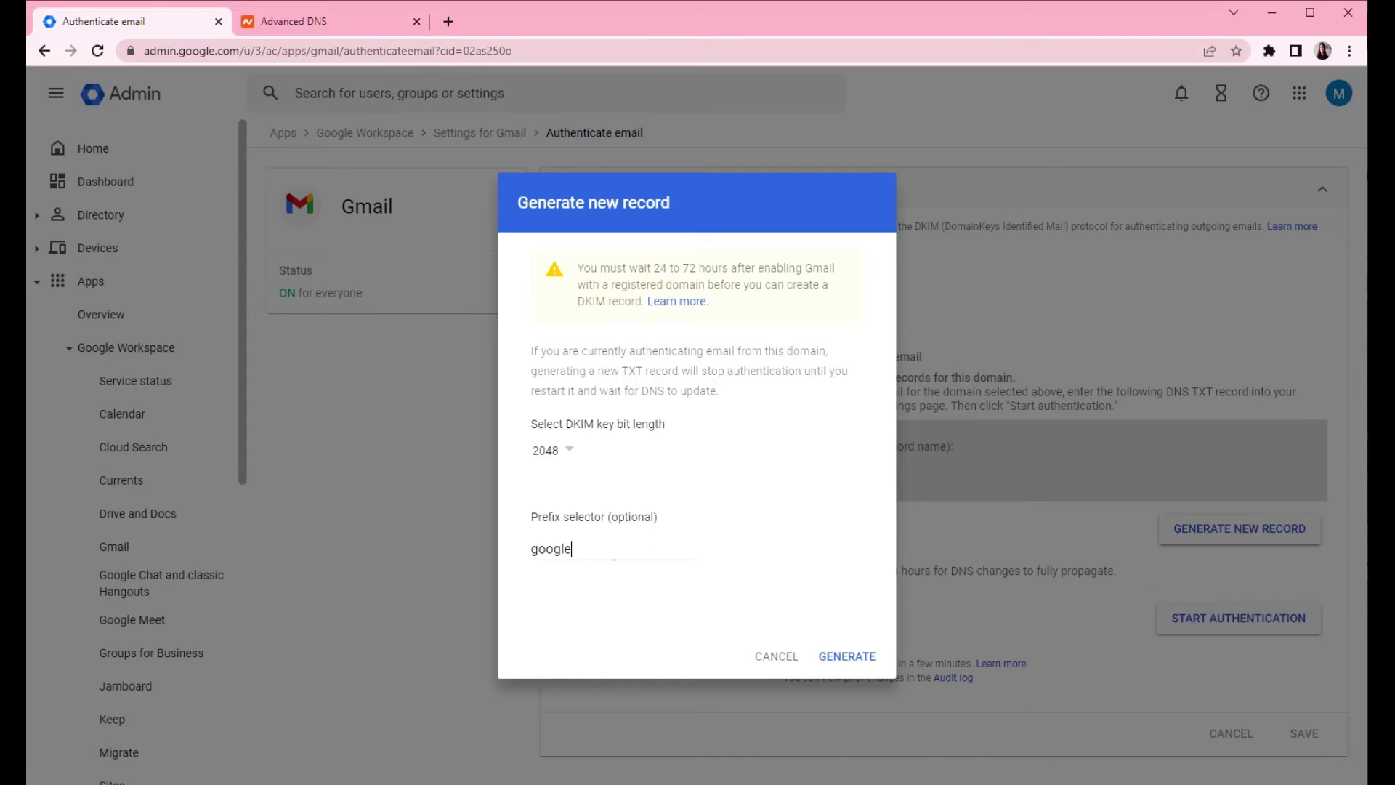
{"action": "left_click", "coordinate": [849, 657]}
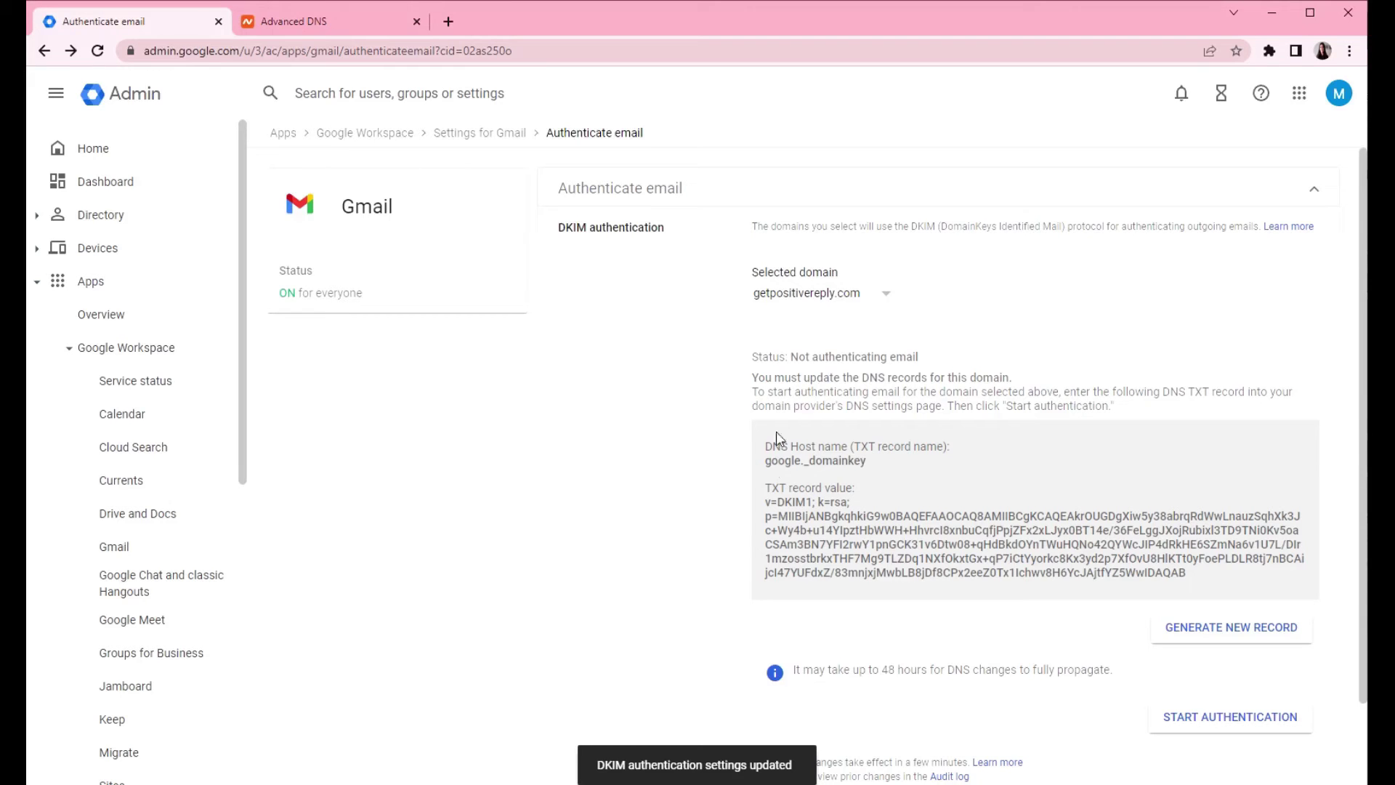
- Select the google._domainkey host name and the full DKIM TXT value
{"action": "left_click_drag", "start_coordinate": [855, 447], "coordinate": [894, 446]}
{"action": "left_click", "coordinate": [766, 469]}
{"action": "left_click_drag", "start_coordinate": [767, 461], "coordinate": [881, 467]}
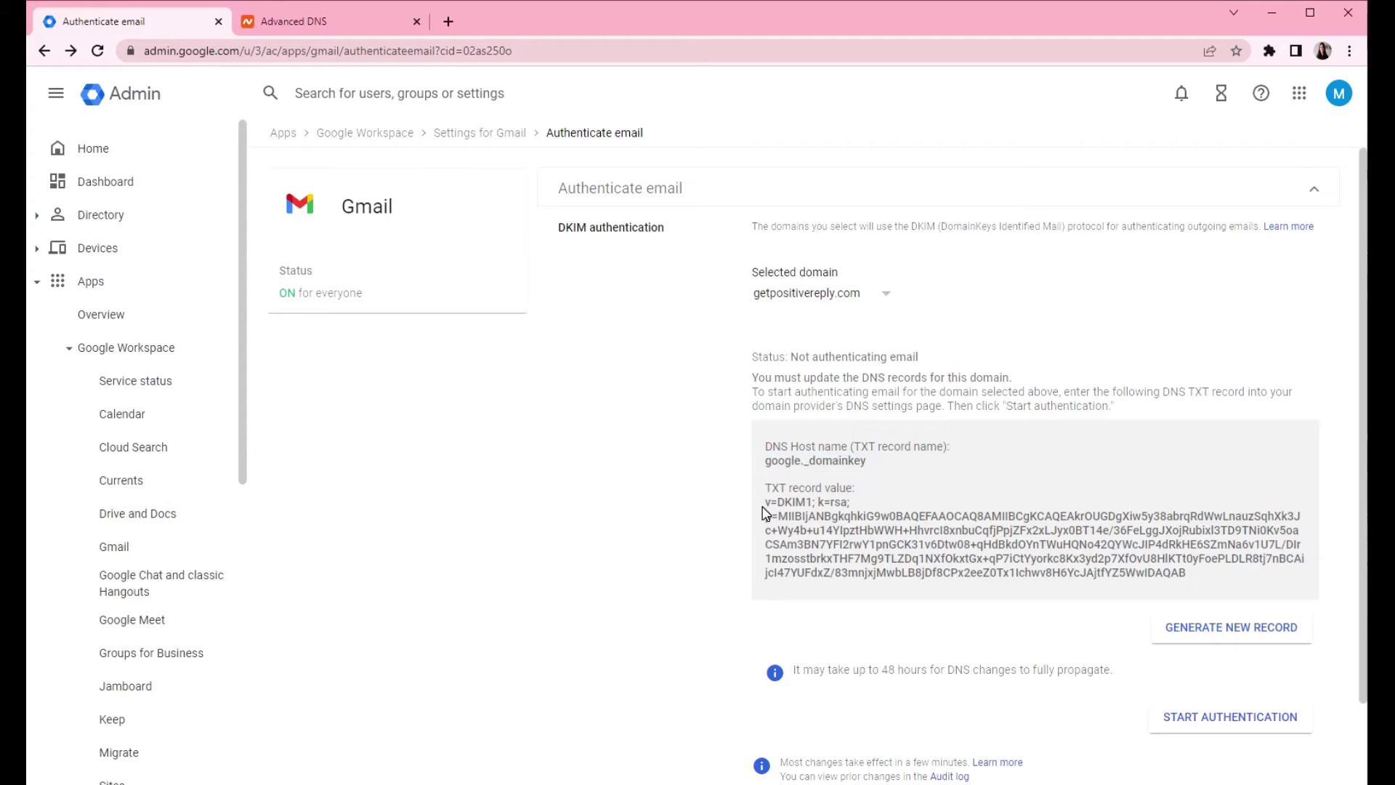
{"action": "left_click_drag", "start_coordinate": [764, 499], "coordinate": [1260, 576]}
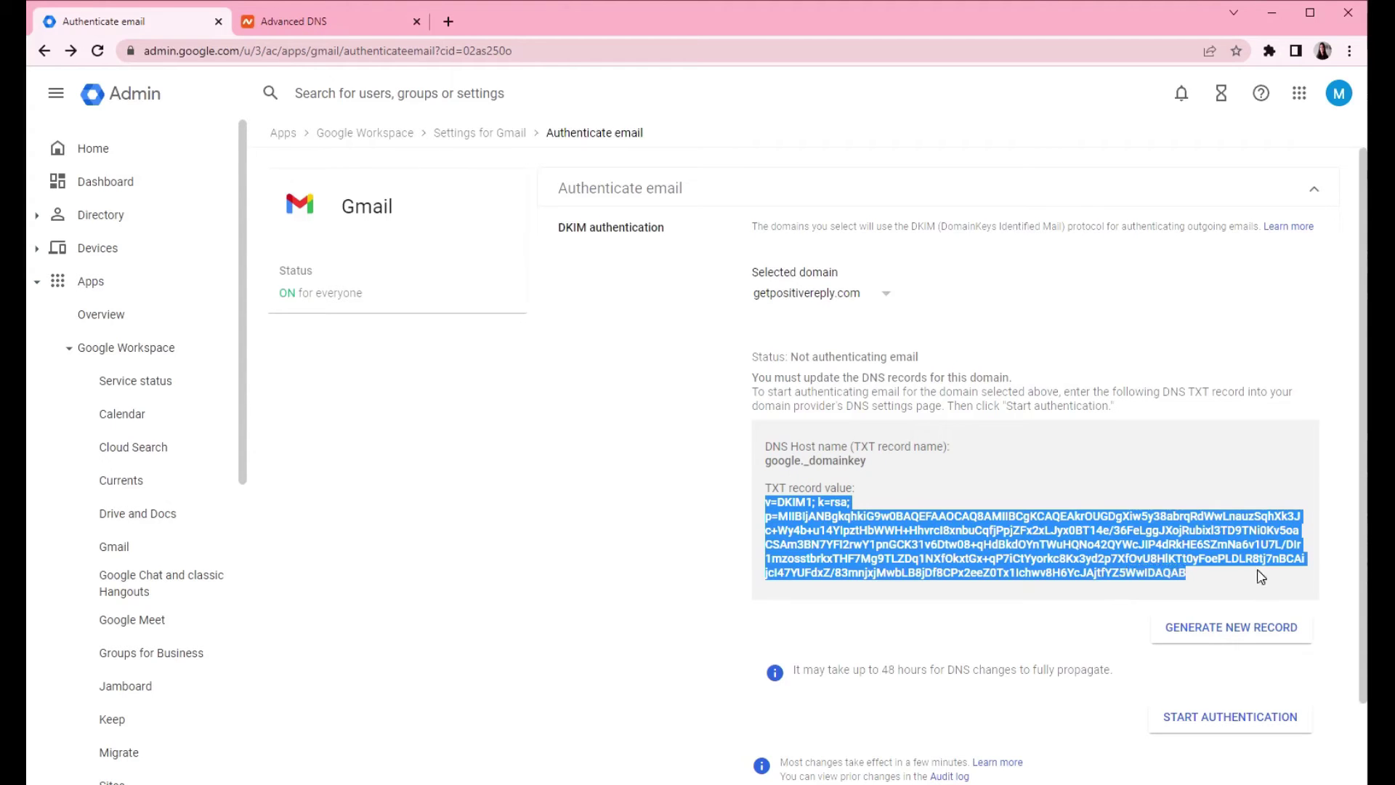
- Add a new Namecheap TXT record with host google._domainkey
{"action": "left_click", "coordinate": [291, 21]}
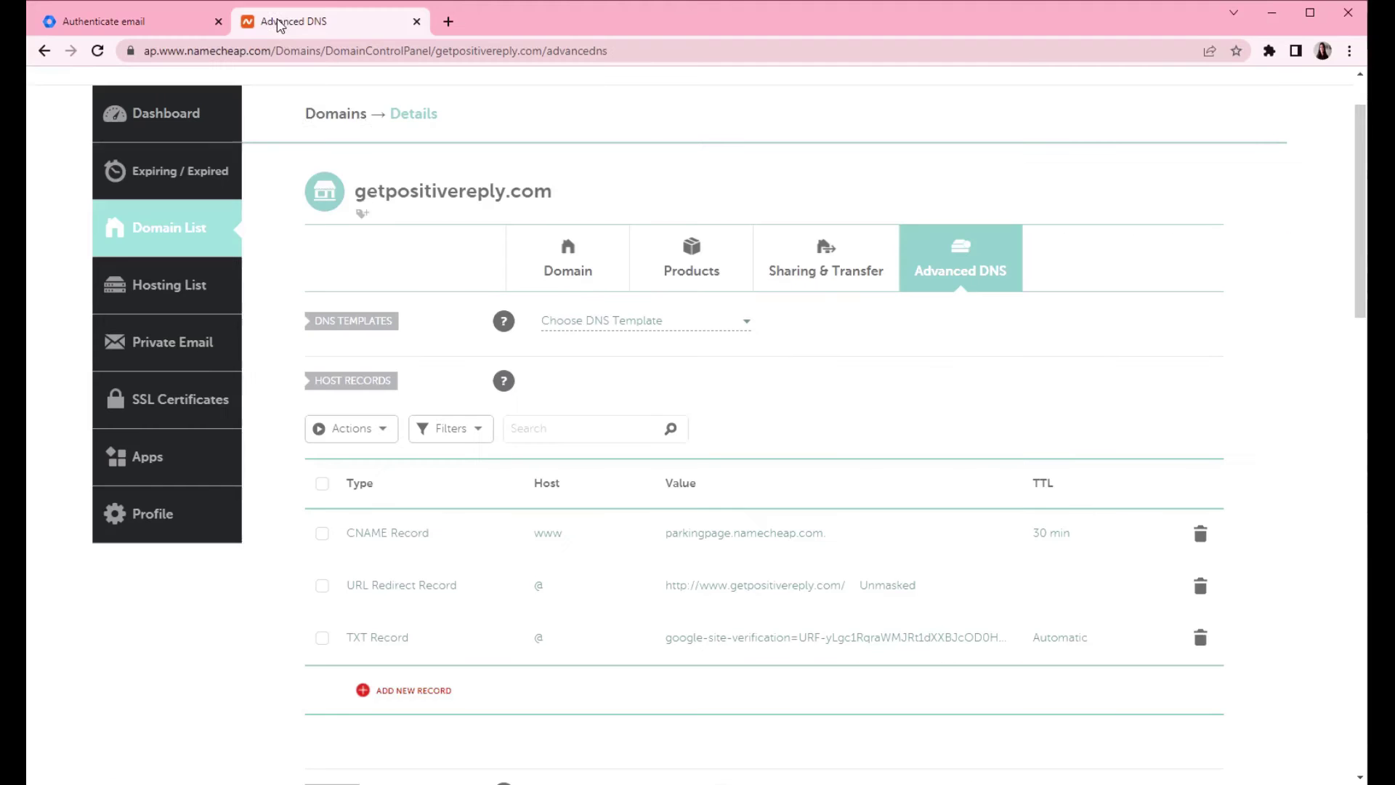
{"action": "scroll", "coordinate": [940, 374], "scroll_direction": "down", "scroll_amount": 3}
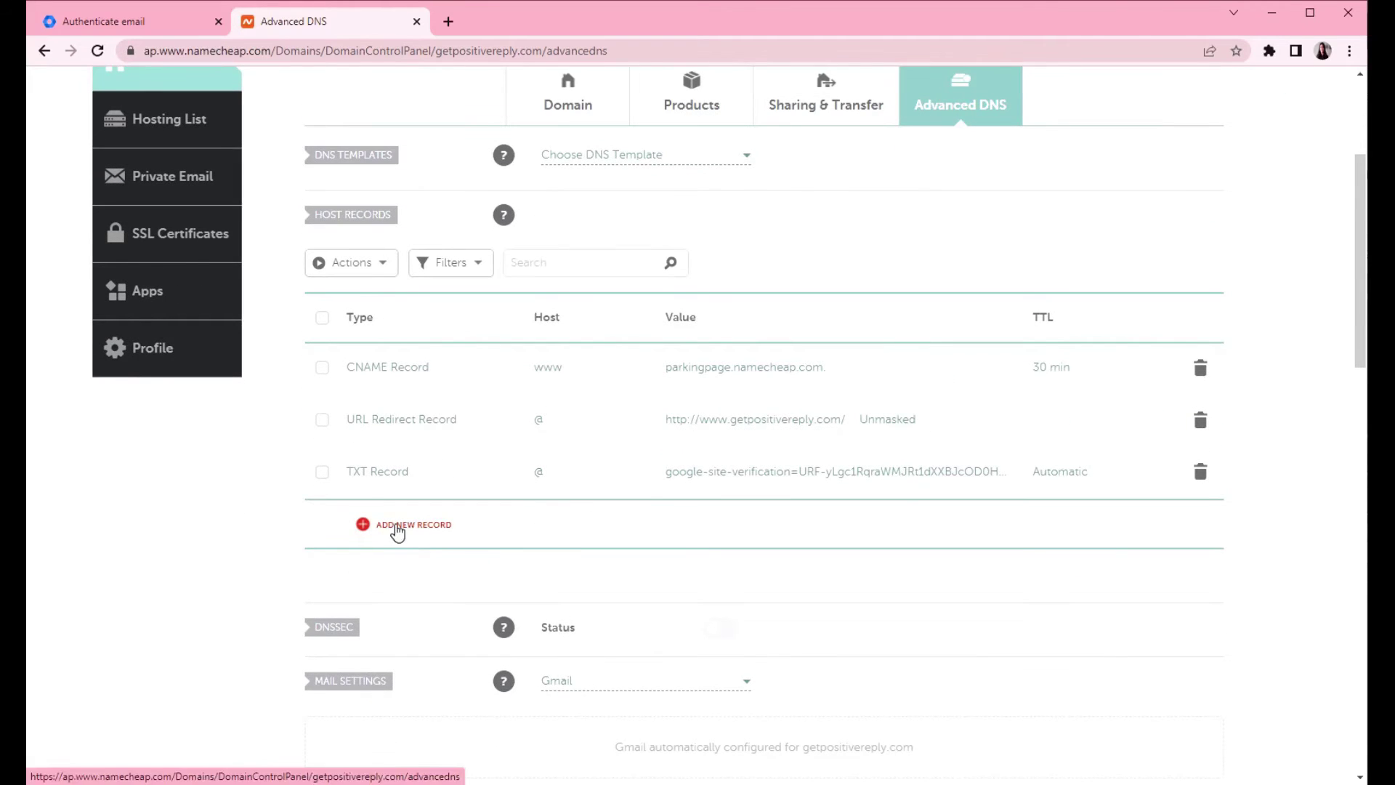
{"action": "left_click", "coordinate": [398, 527]}
{"action": "scroll", "coordinate": [448, 398], "scroll_direction": "down", "scroll_amount": 1}
{"action": "scroll", "coordinate": [448, 394], "scroll_direction": "down", "scroll_amount": 3}
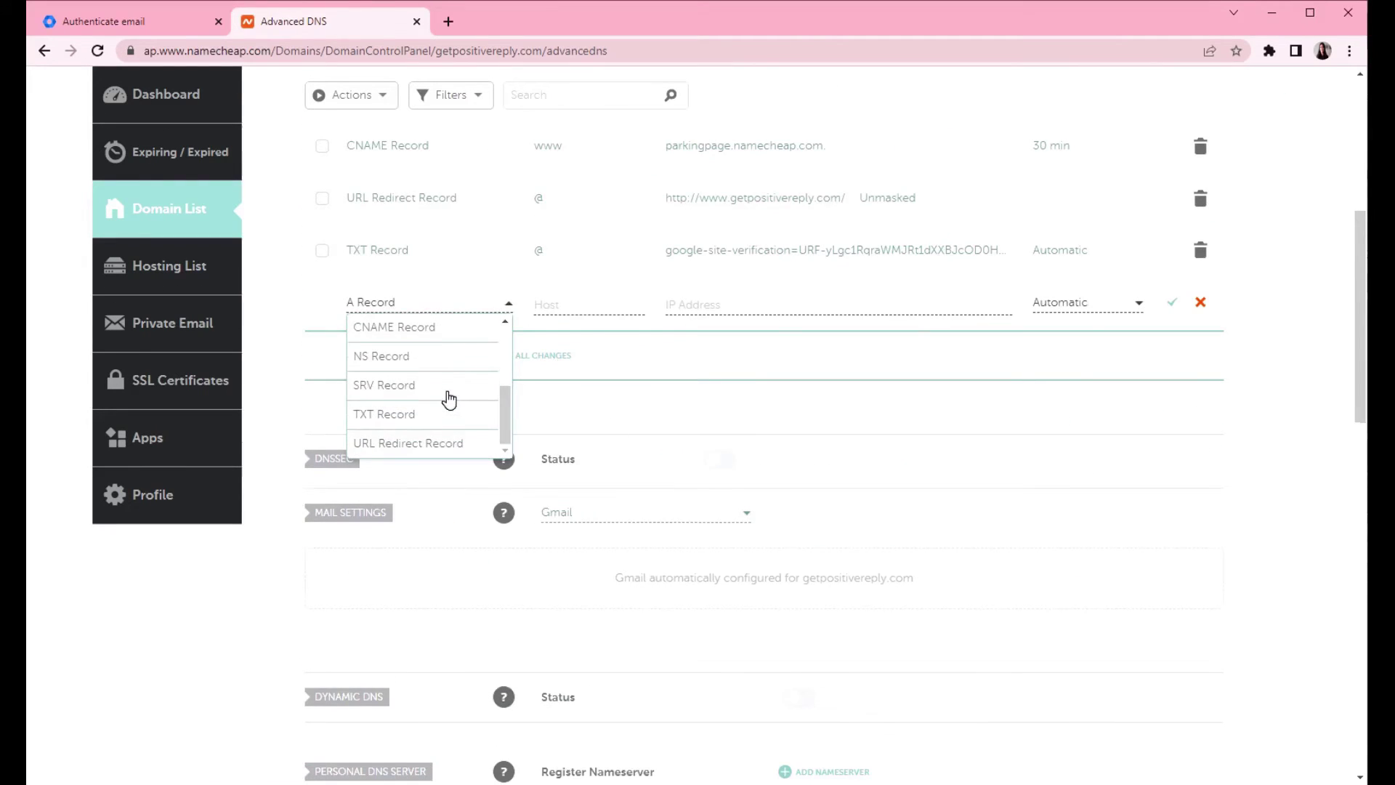
{"action": "left_click", "coordinate": [399, 335]}
{"action": "left_click", "coordinate": [567, 226]}
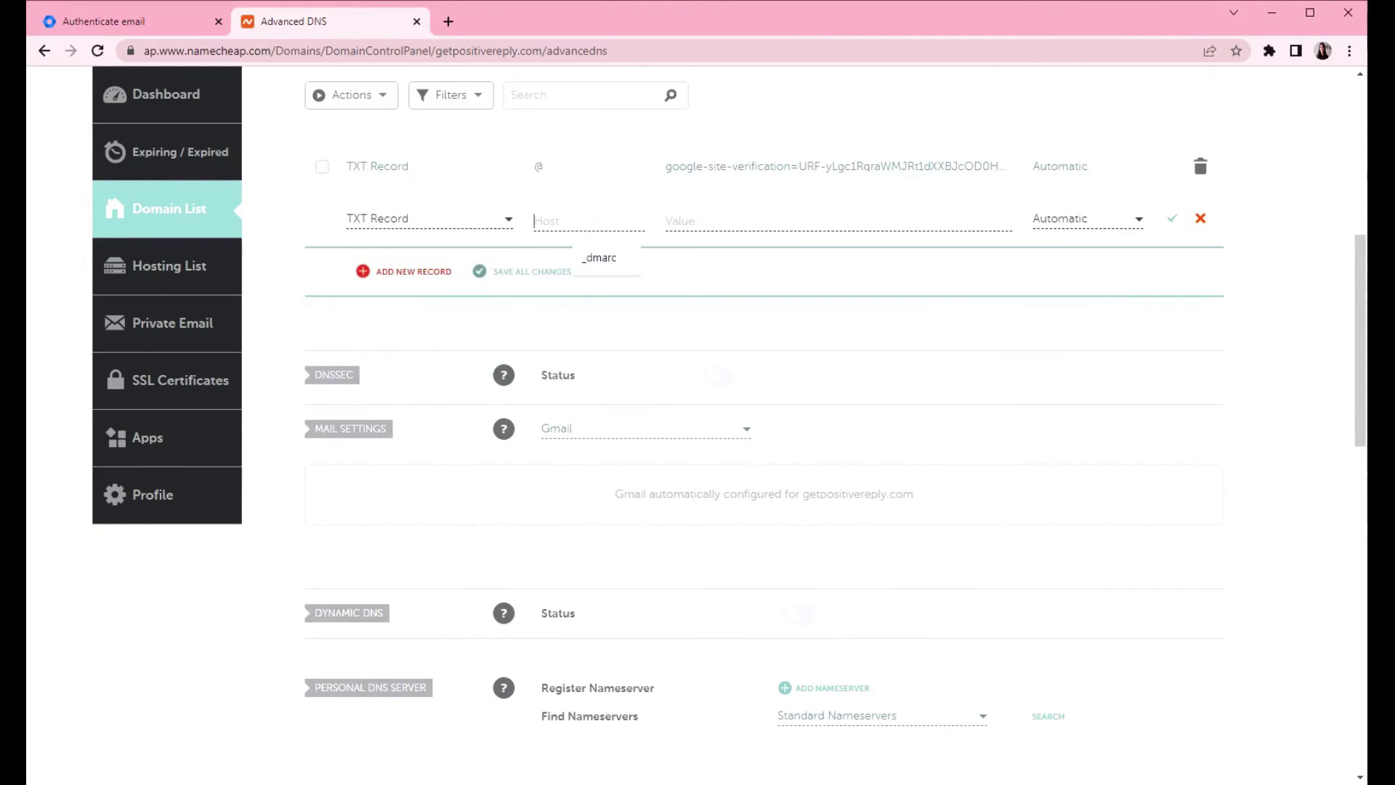
{"action": "left_click", "coordinate": [134, 21]}
{"action": "left_click_drag", "start_coordinate": [868, 462], "coordinate": [765, 467]}
{"action": "key", "text": "ctrl+c"}
{"action": "left_click", "coordinate": [319, 22]}
{"action": "key", "text": "ctrl+v"}
- Paste the copied DKIM key as the record's value and save all changes
{"action": "left_click", "coordinate": [122, 23]}
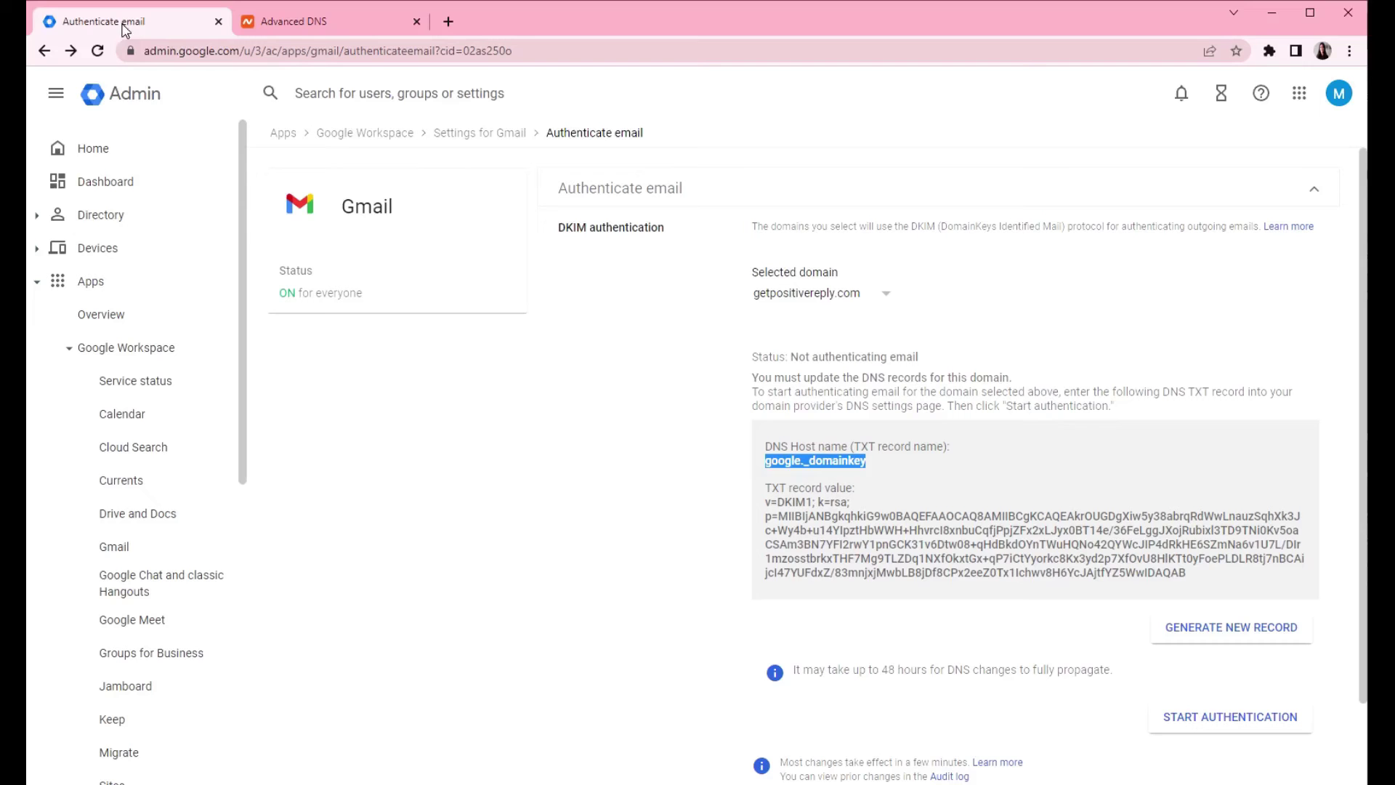
{"action": "left_click_drag", "start_coordinate": [765, 501], "coordinate": [1219, 576]}
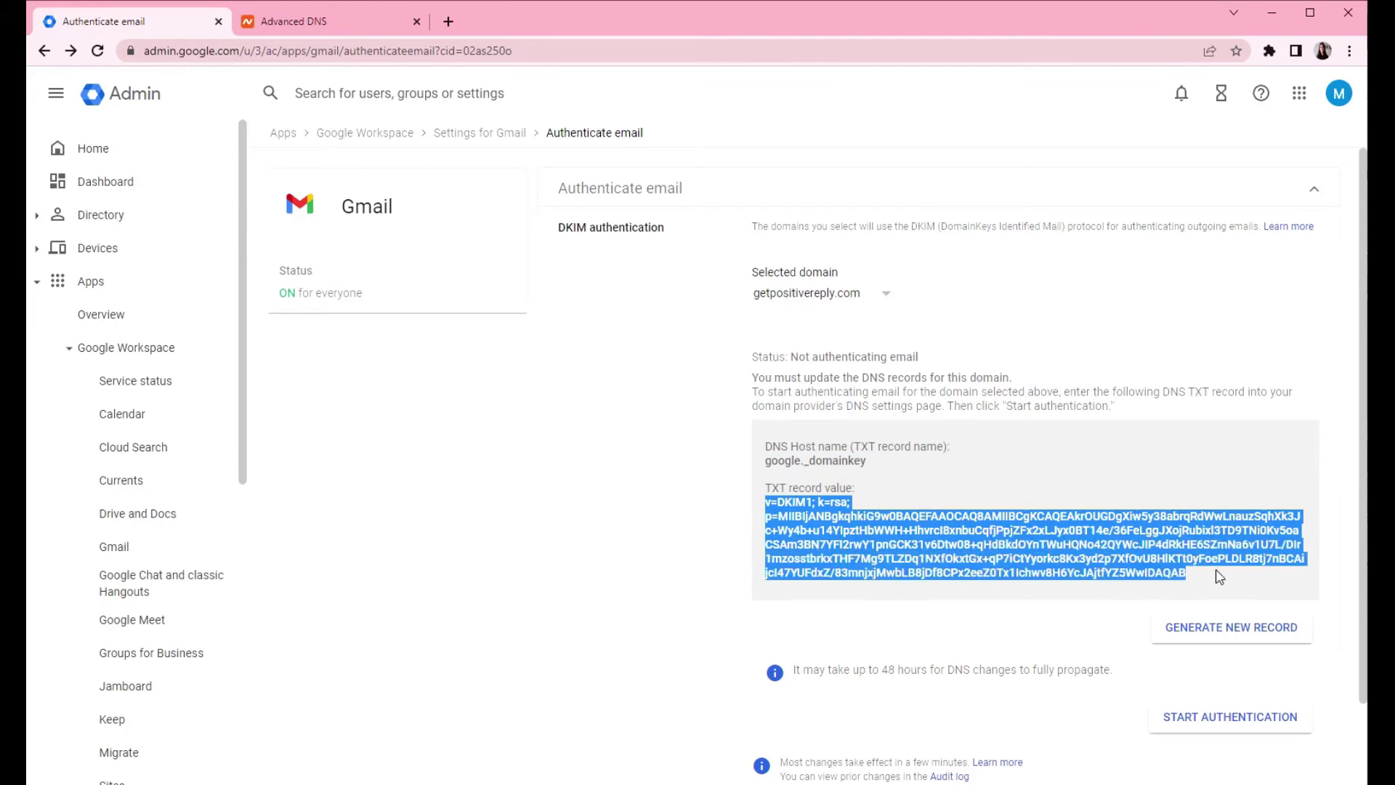
{"action": "left_click", "coordinate": [319, 21]}
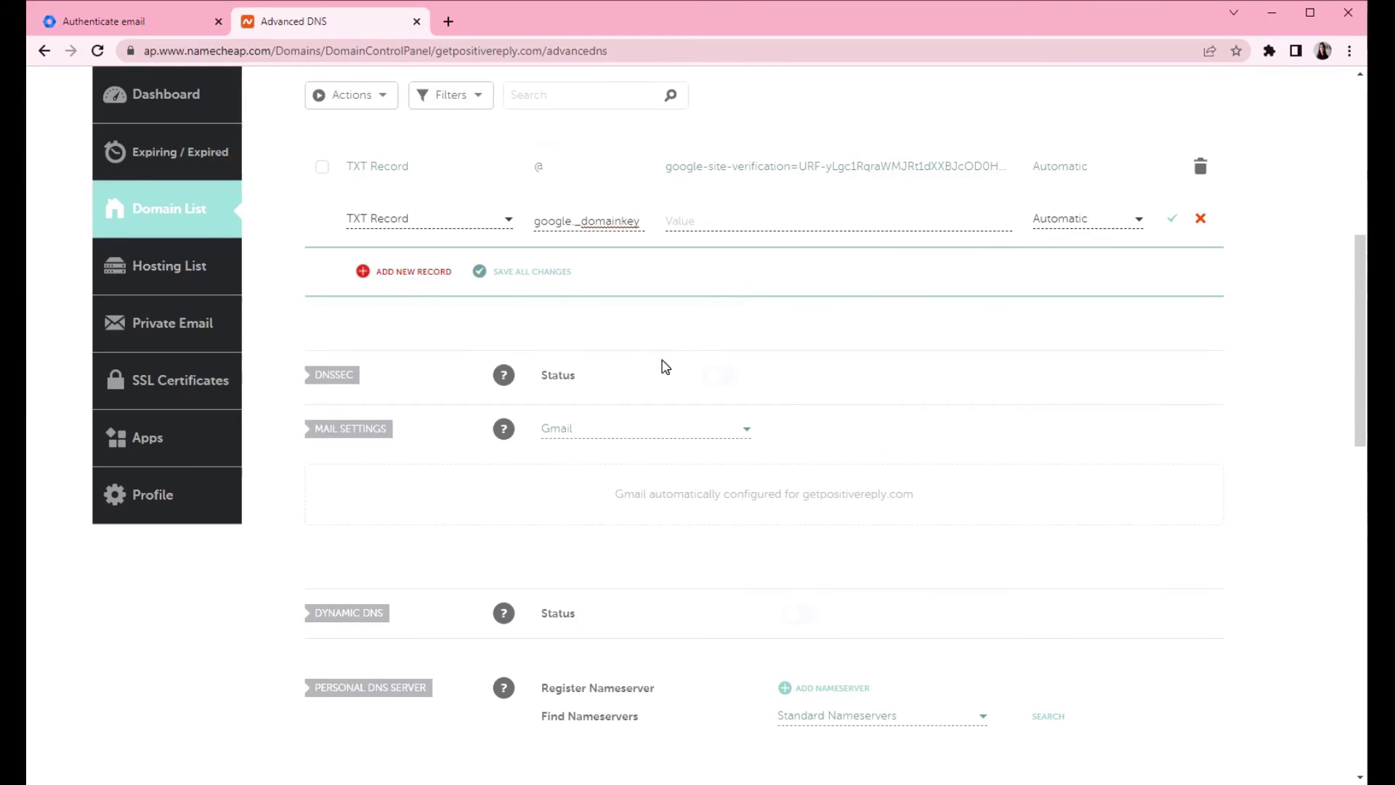
{"action": "left_click", "coordinate": [781, 222]}
{"action": "key", "text": "ctrl+v"}
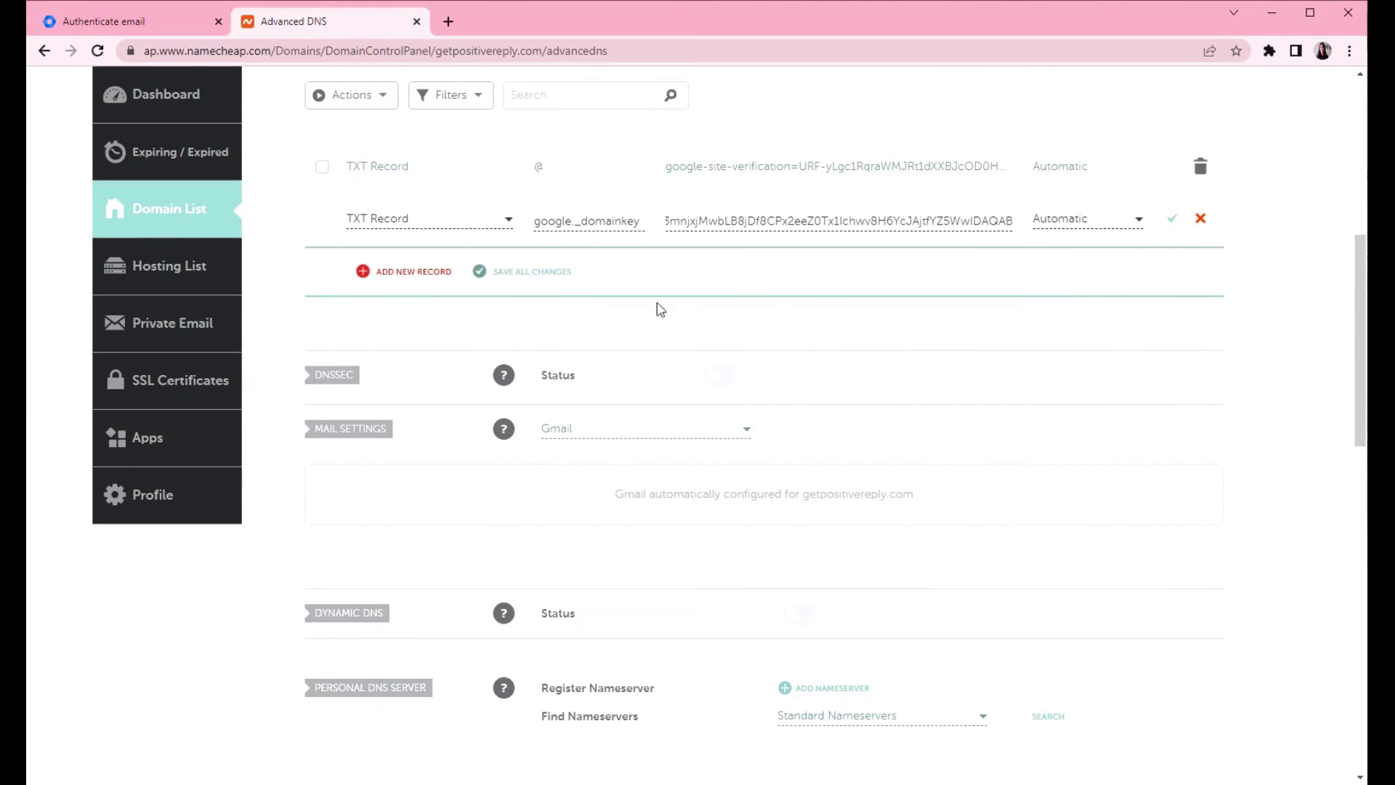
{"action": "left_click", "coordinate": [527, 281]}
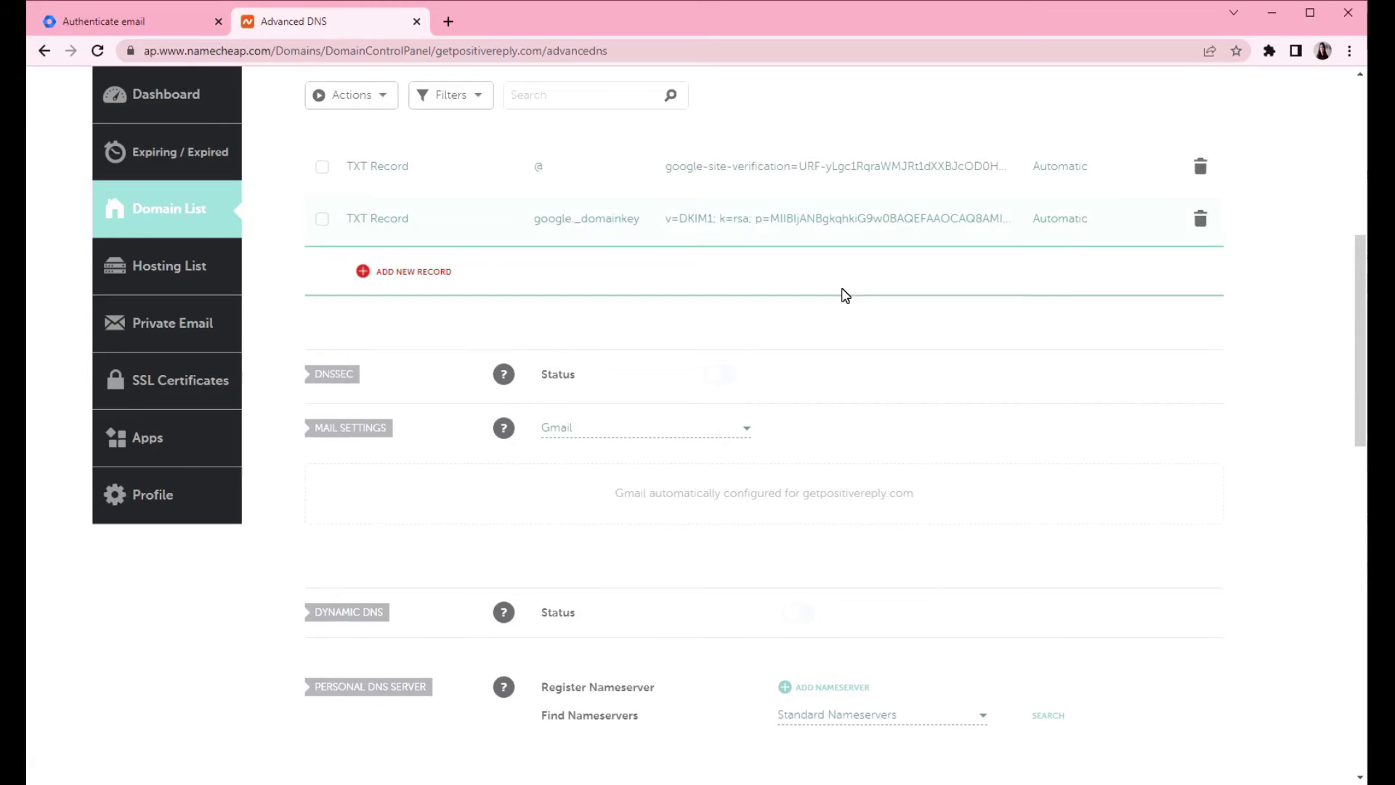
{"action": "scroll", "coordinate": [843, 295], "scroll_direction": "up", "scroll_amount": 4}
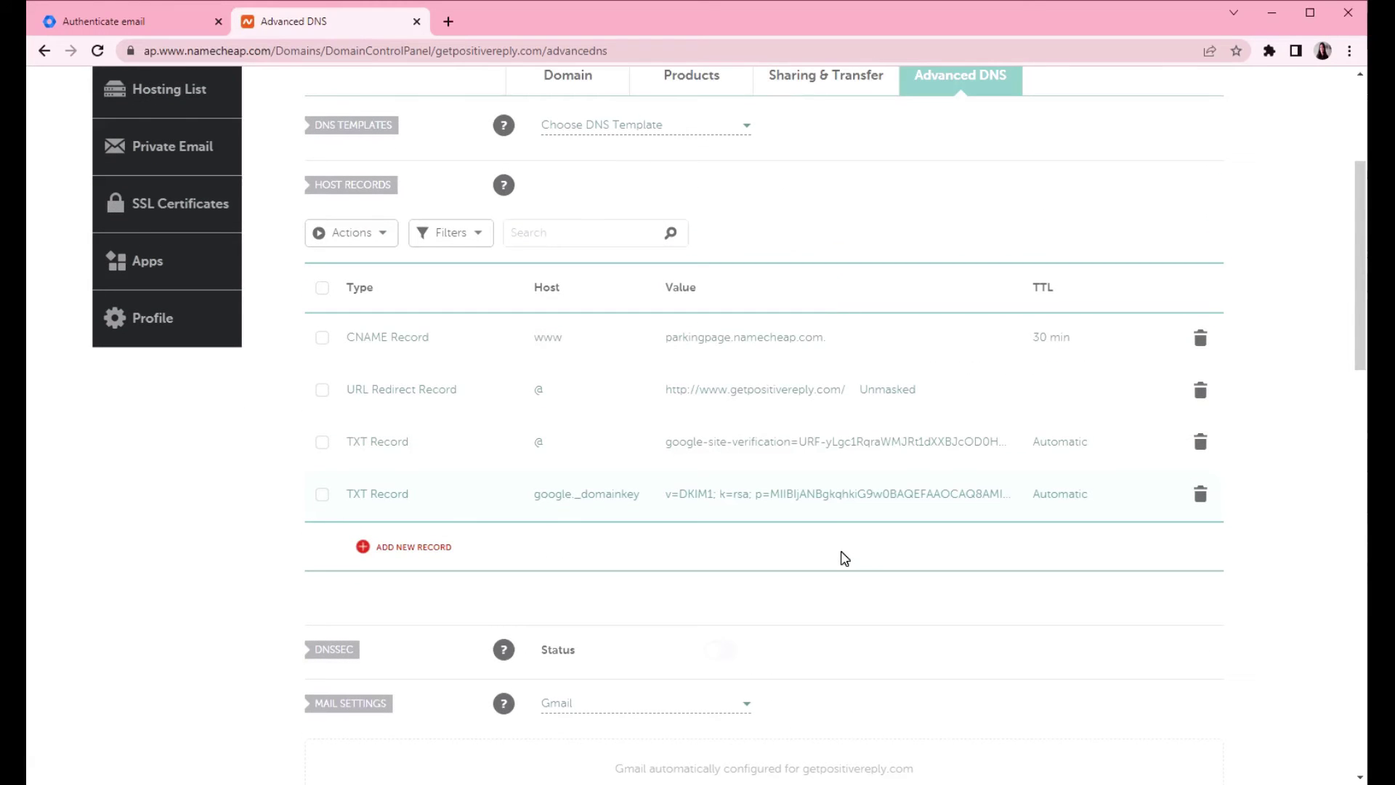
- Start DKIM authentication for getpositivereply.com, retrying after the not-verified error
{"action": "left_click", "coordinate": [78, 22]}
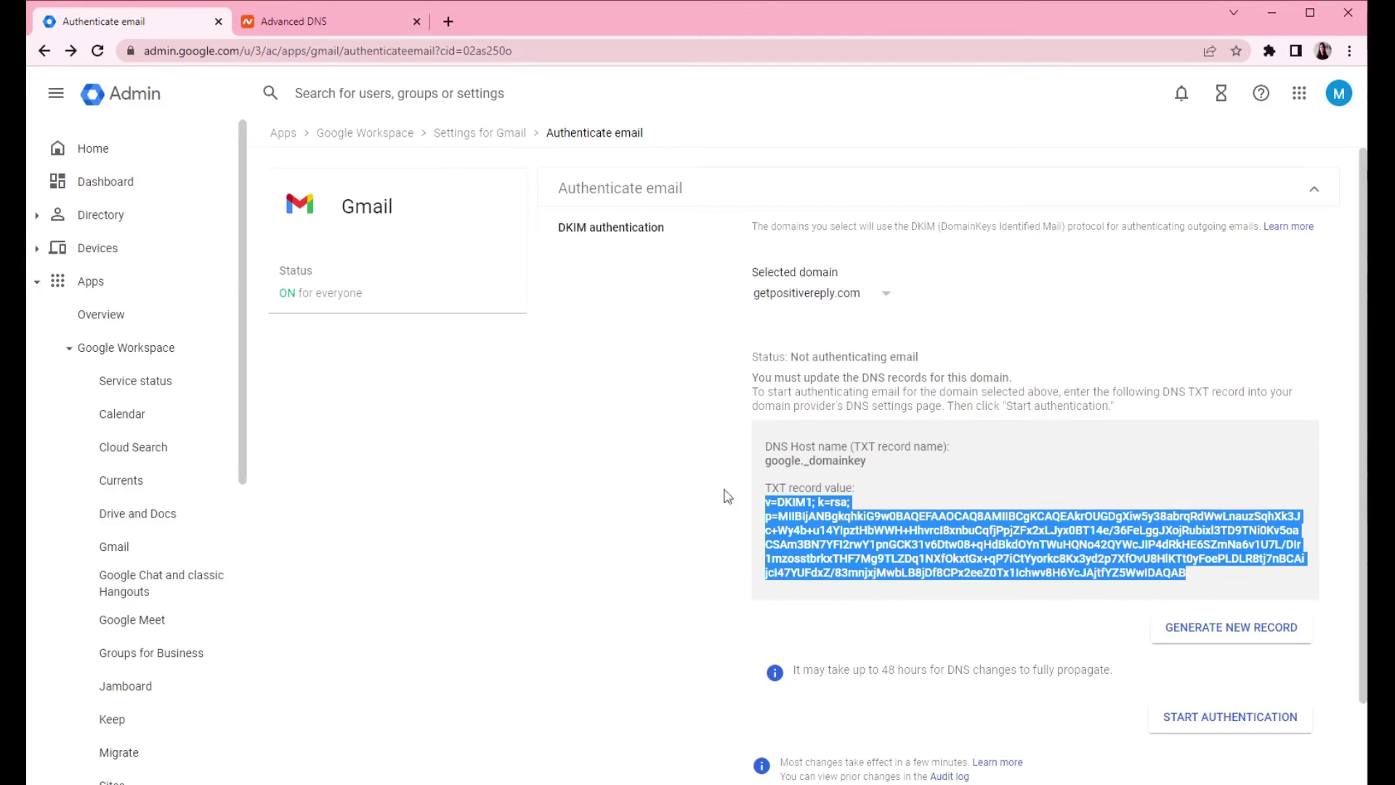
{"action": "left_click", "coordinate": [703, 516]}
{"action": "scroll", "coordinate": [610, 441], "scroll_direction": "down", "scroll_amount": 1}
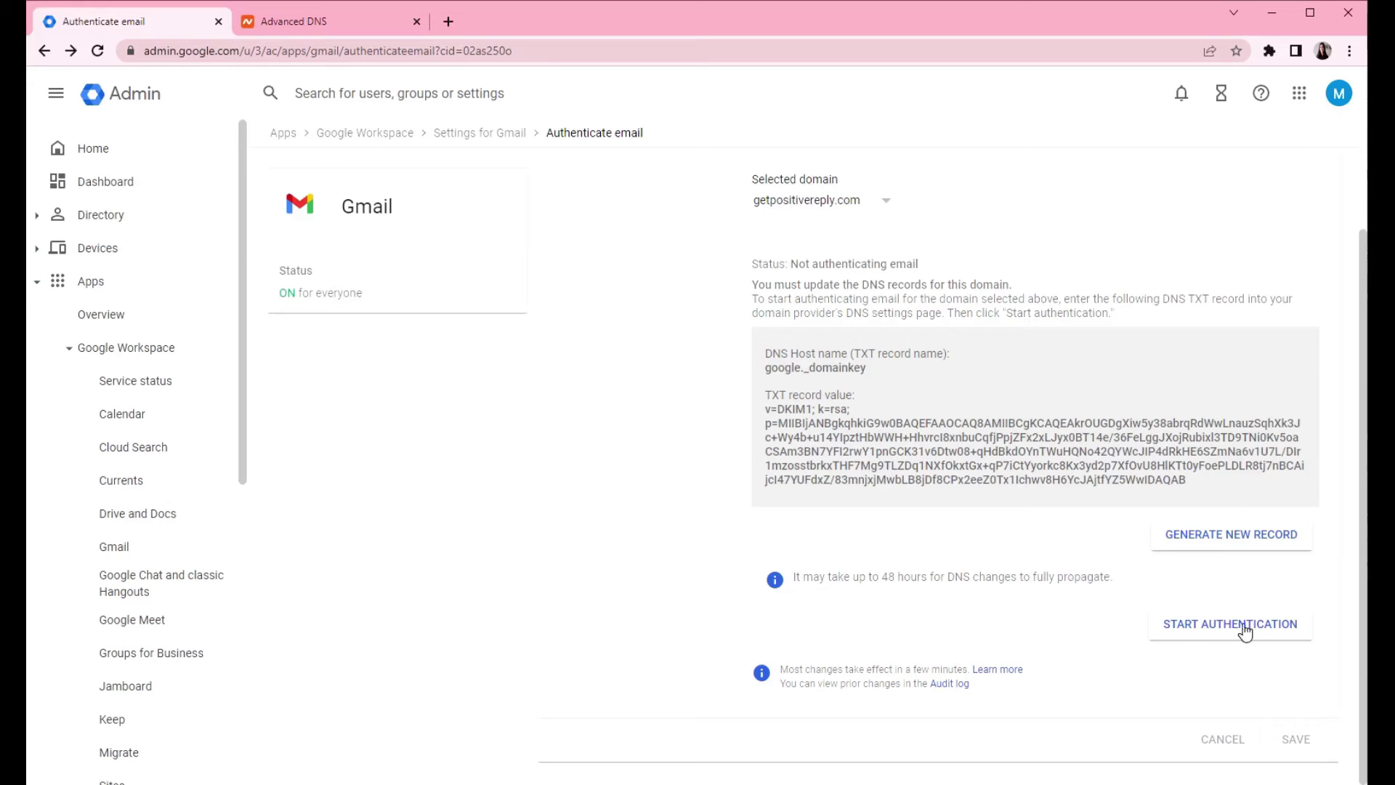
{"action": "left_click", "coordinate": [1207, 642]}
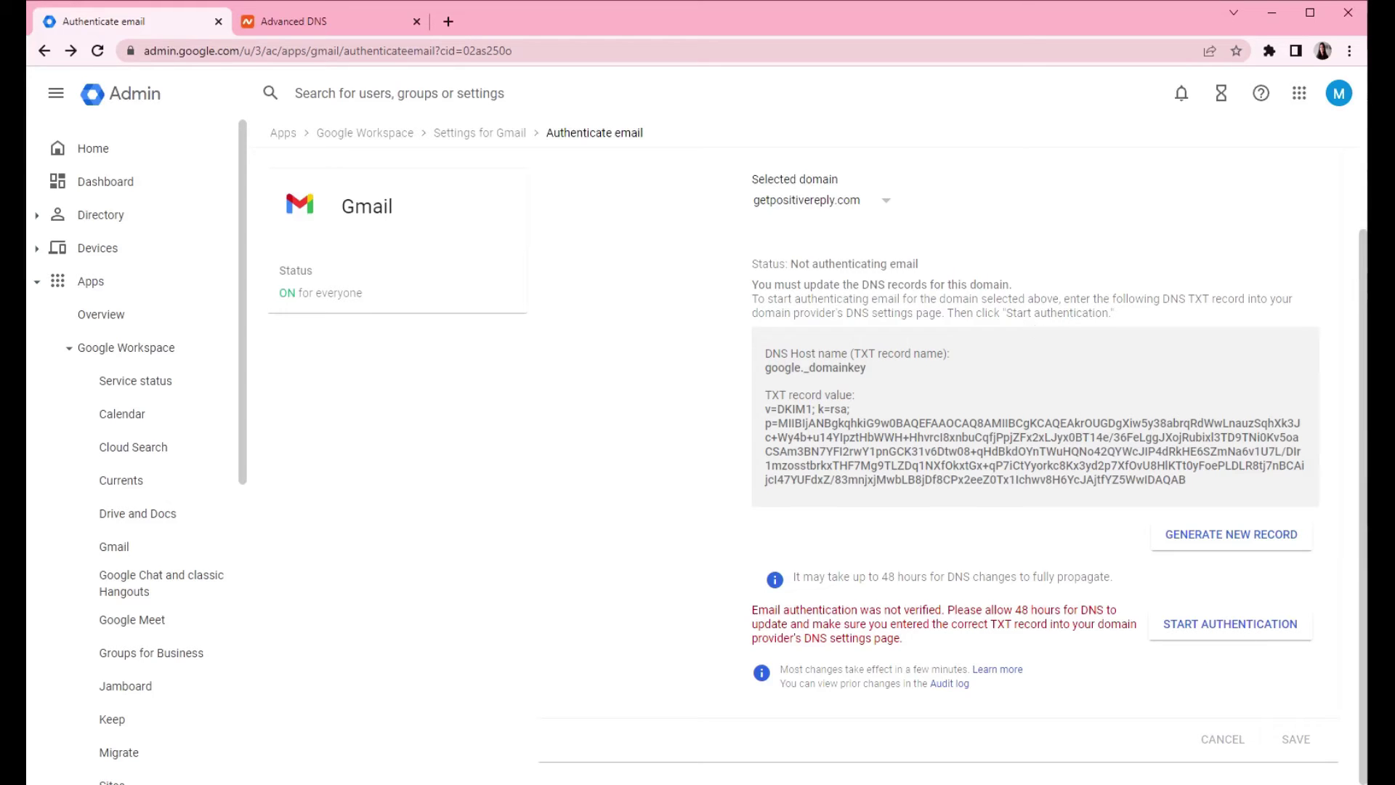
{"action": "left_click", "coordinate": [1195, 626]}
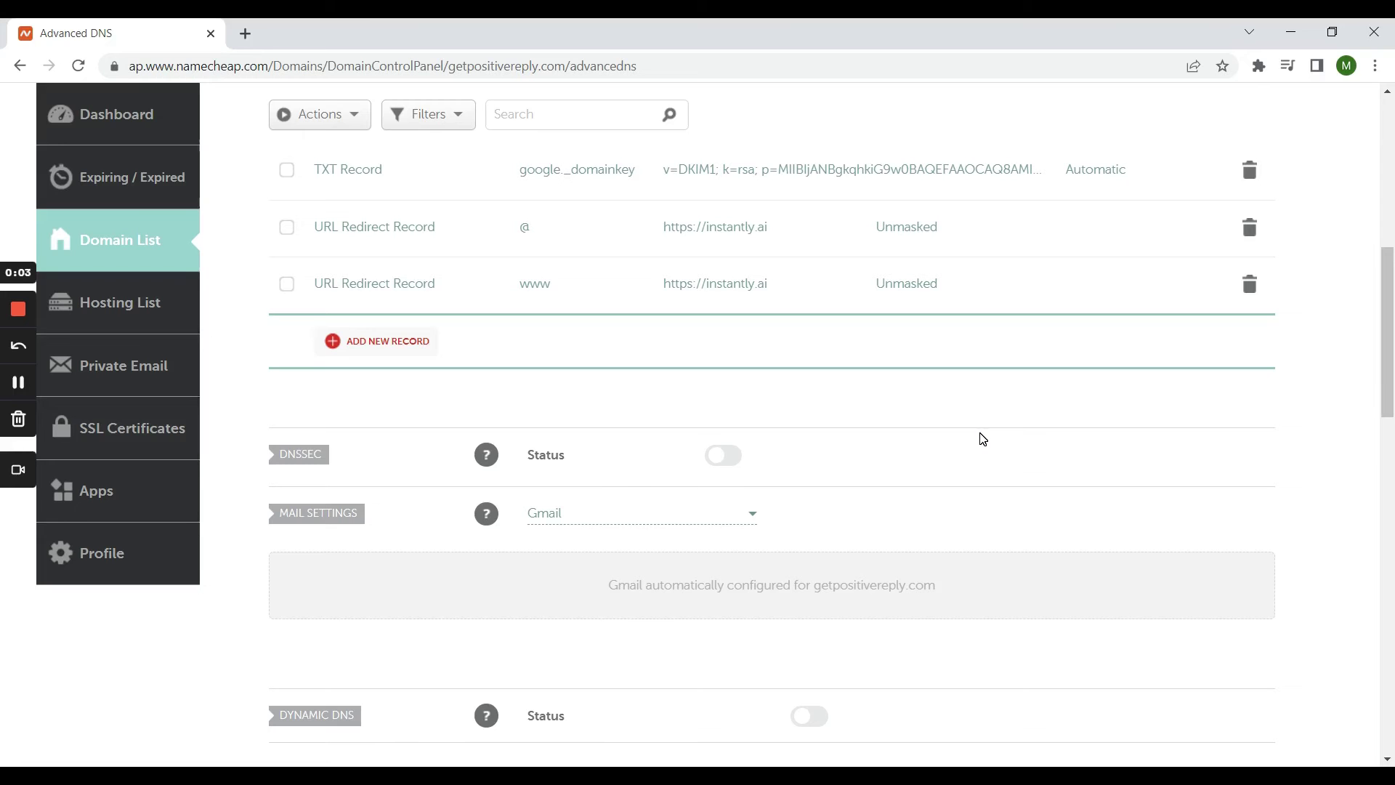
- Add and save a TXT record with host @ and value v=spf1 include:_spf.google.com ~all
{"action": "scroll", "coordinate": [982, 439], "scroll_direction": "up", "scroll_amount": 1}
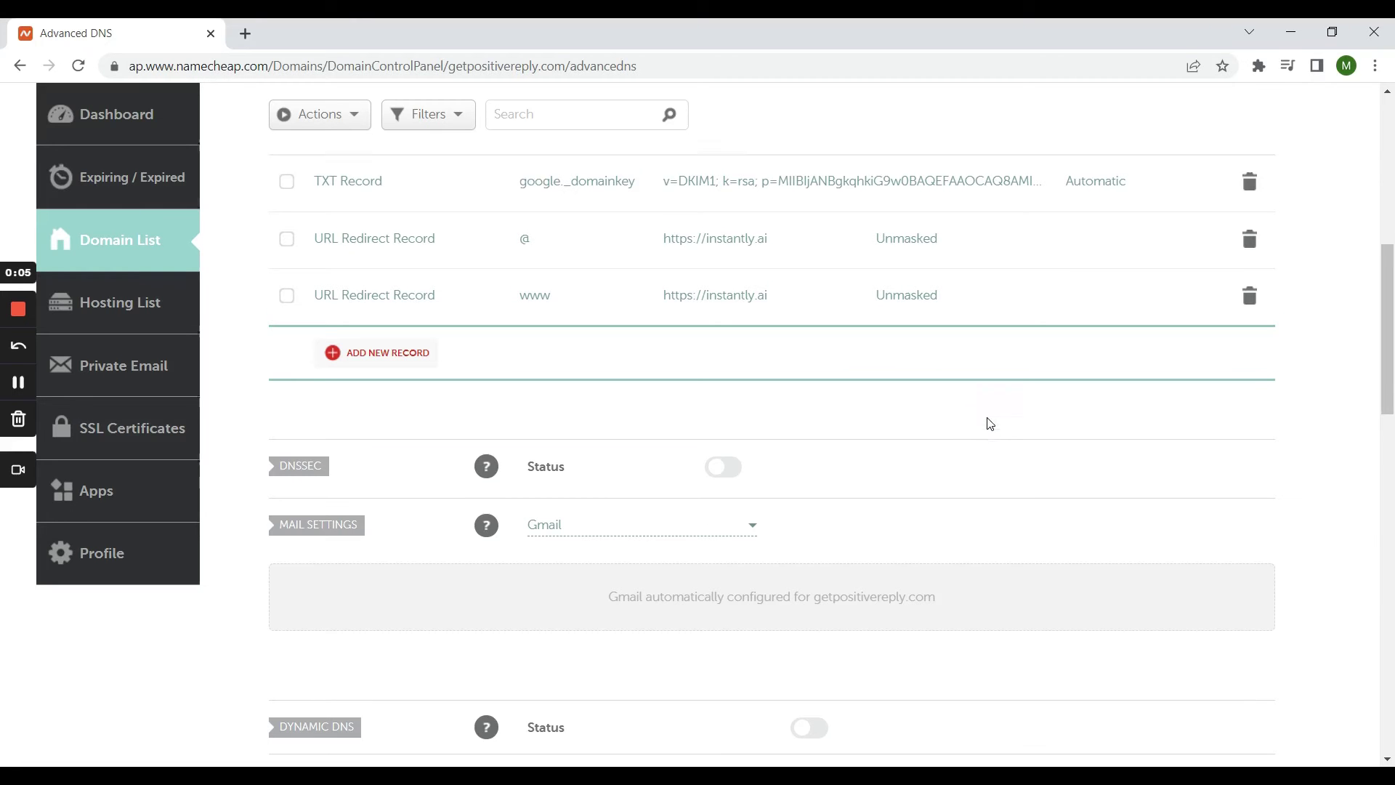
{"action": "left_click", "coordinate": [411, 436]}
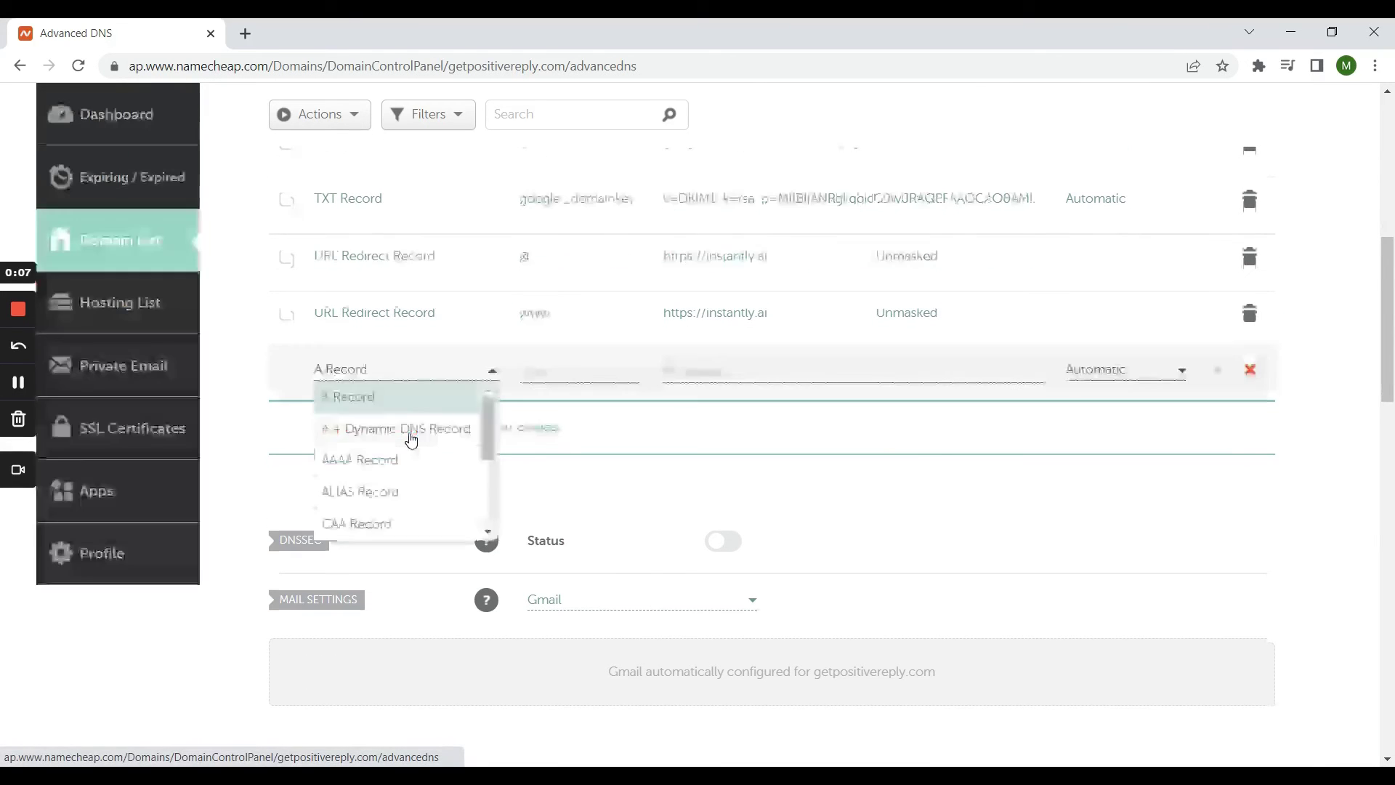
{"action": "scroll", "coordinate": [456, 491], "scroll_direction": "down", "scroll_amount": 2}
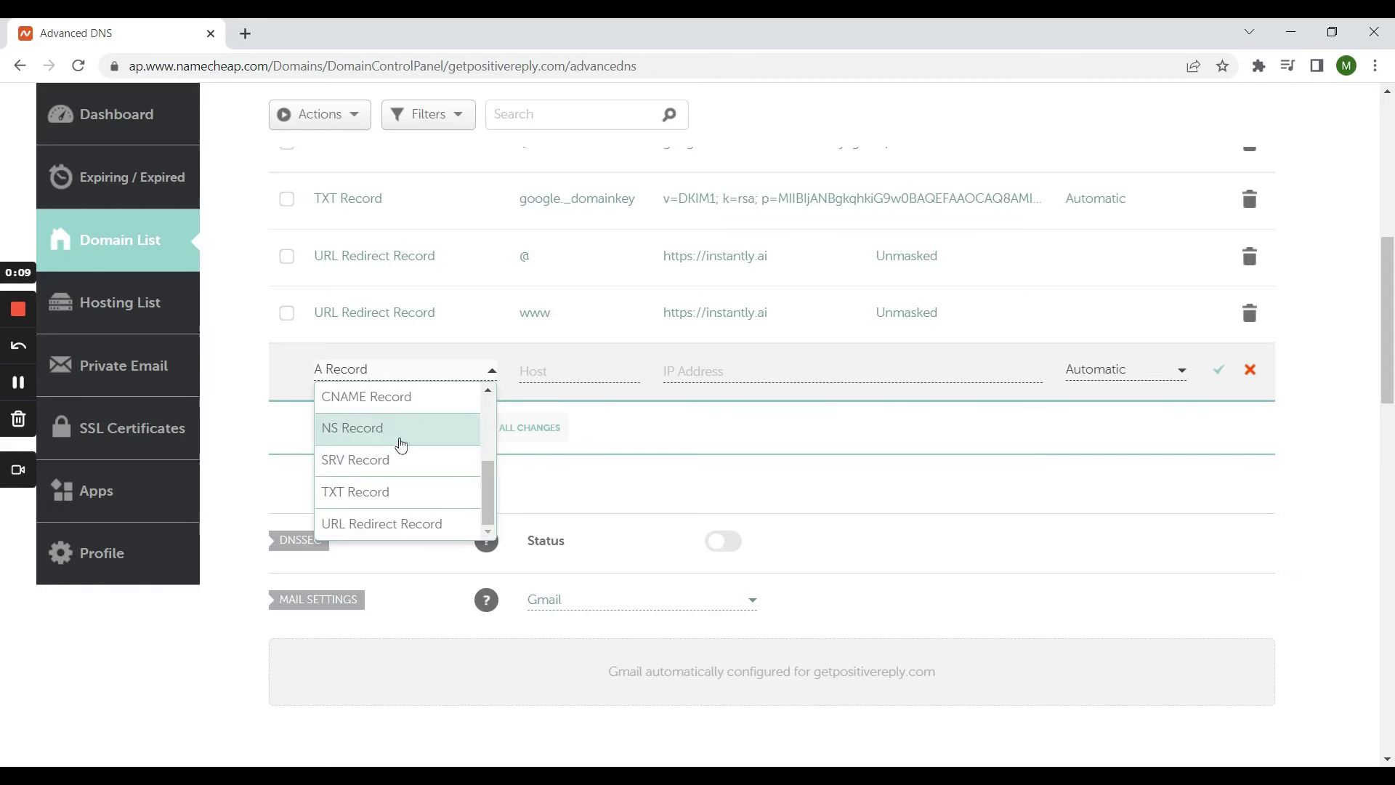
{"action": "left_click", "coordinate": [399, 489]}
{"action": "left_click", "coordinate": [566, 371]}
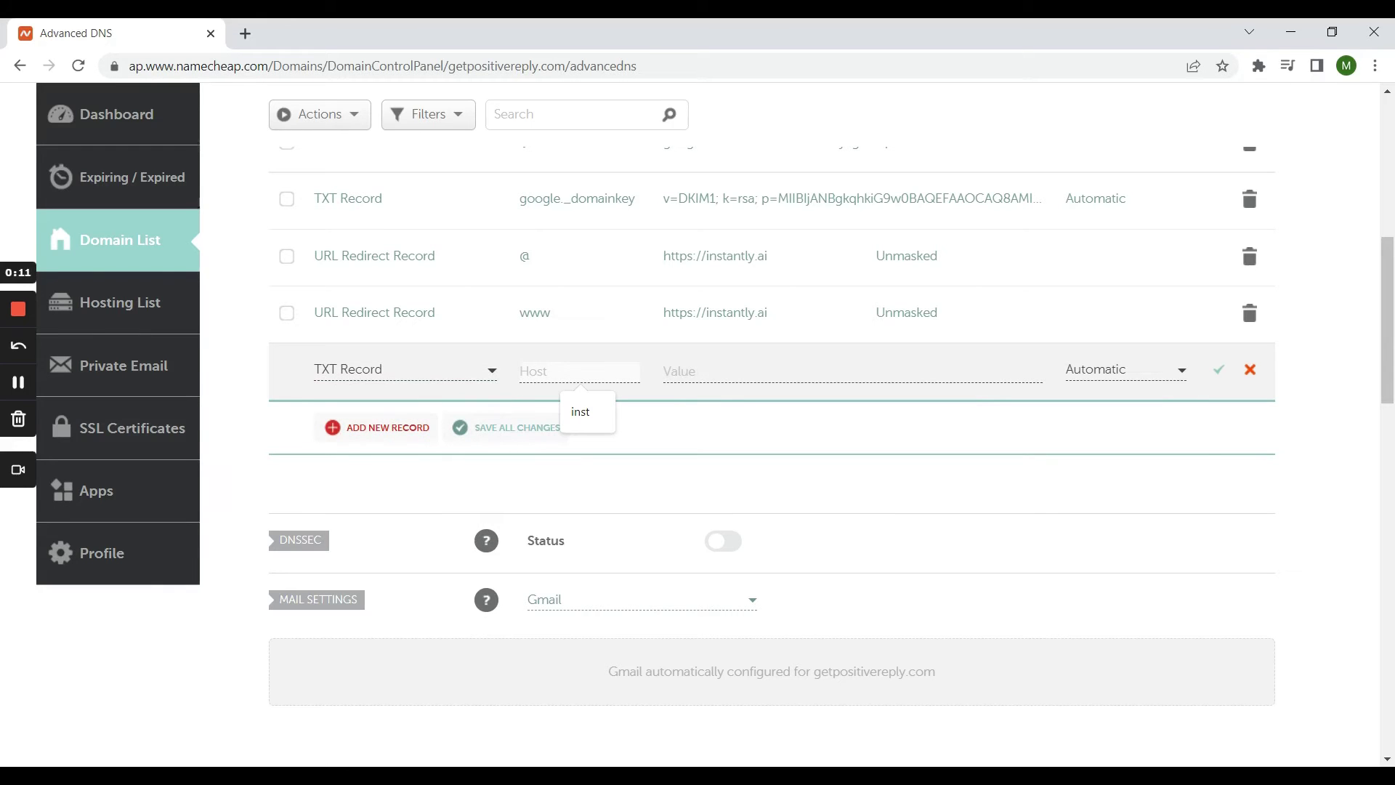
{"action": "type", "text": "@"}
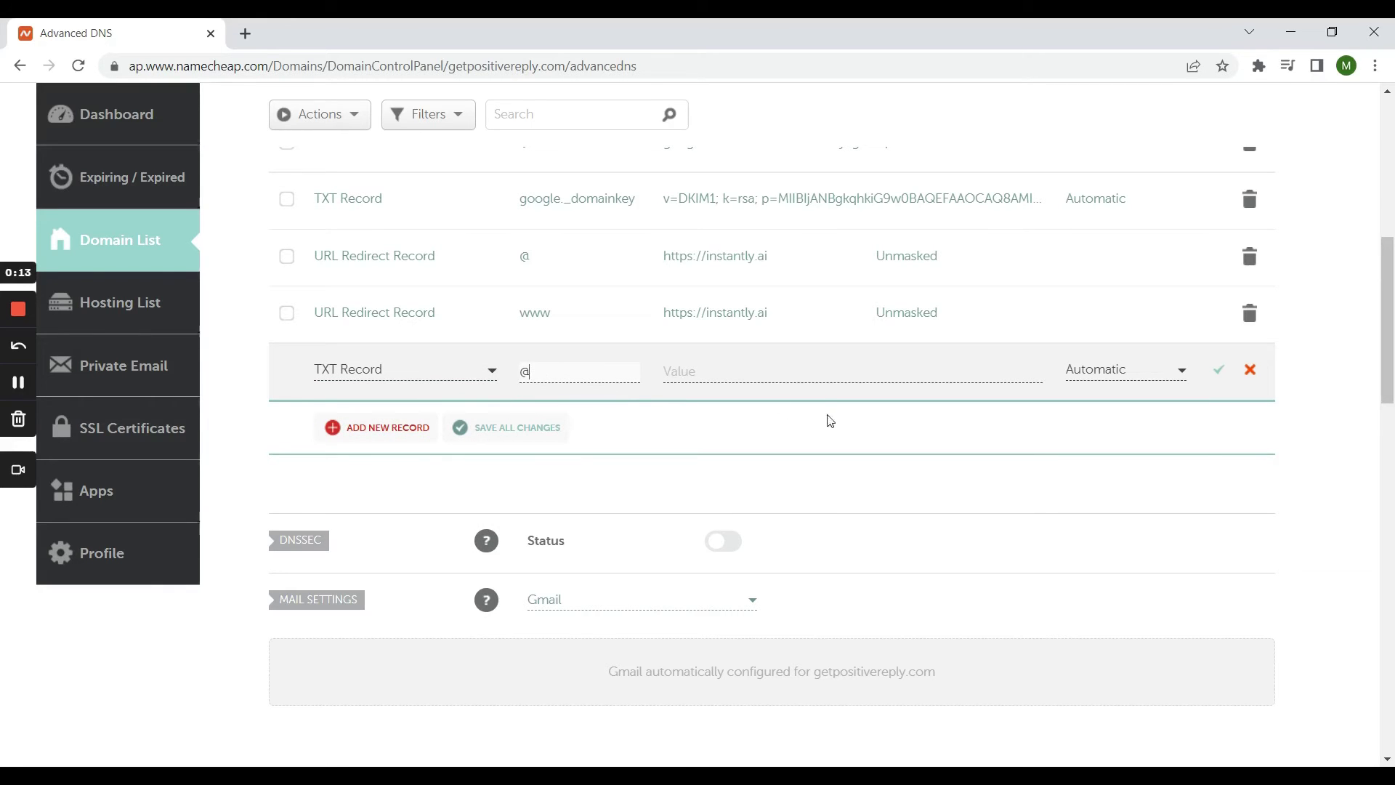
{"action": "left_click", "coordinate": [665, 371]}
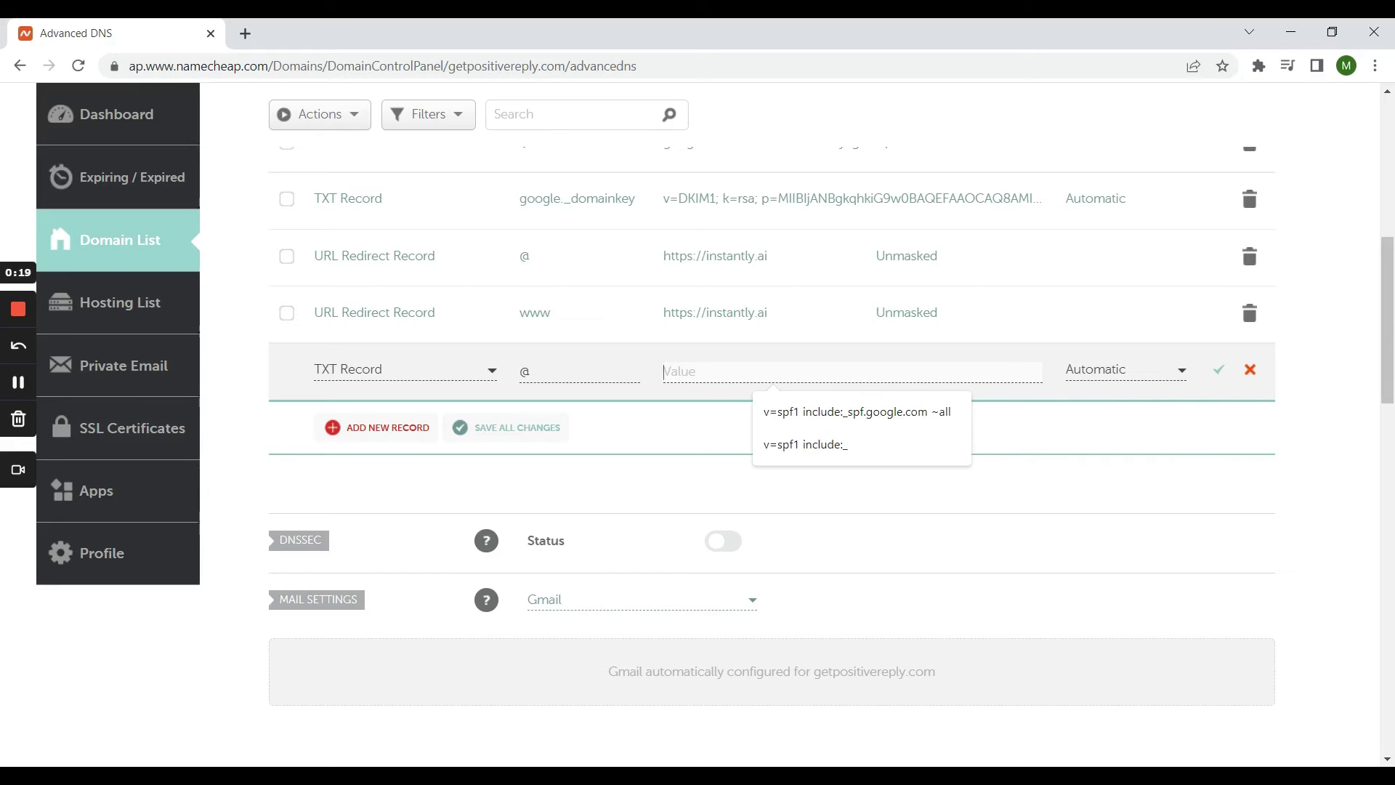
{"action": "type", "text": "v"}
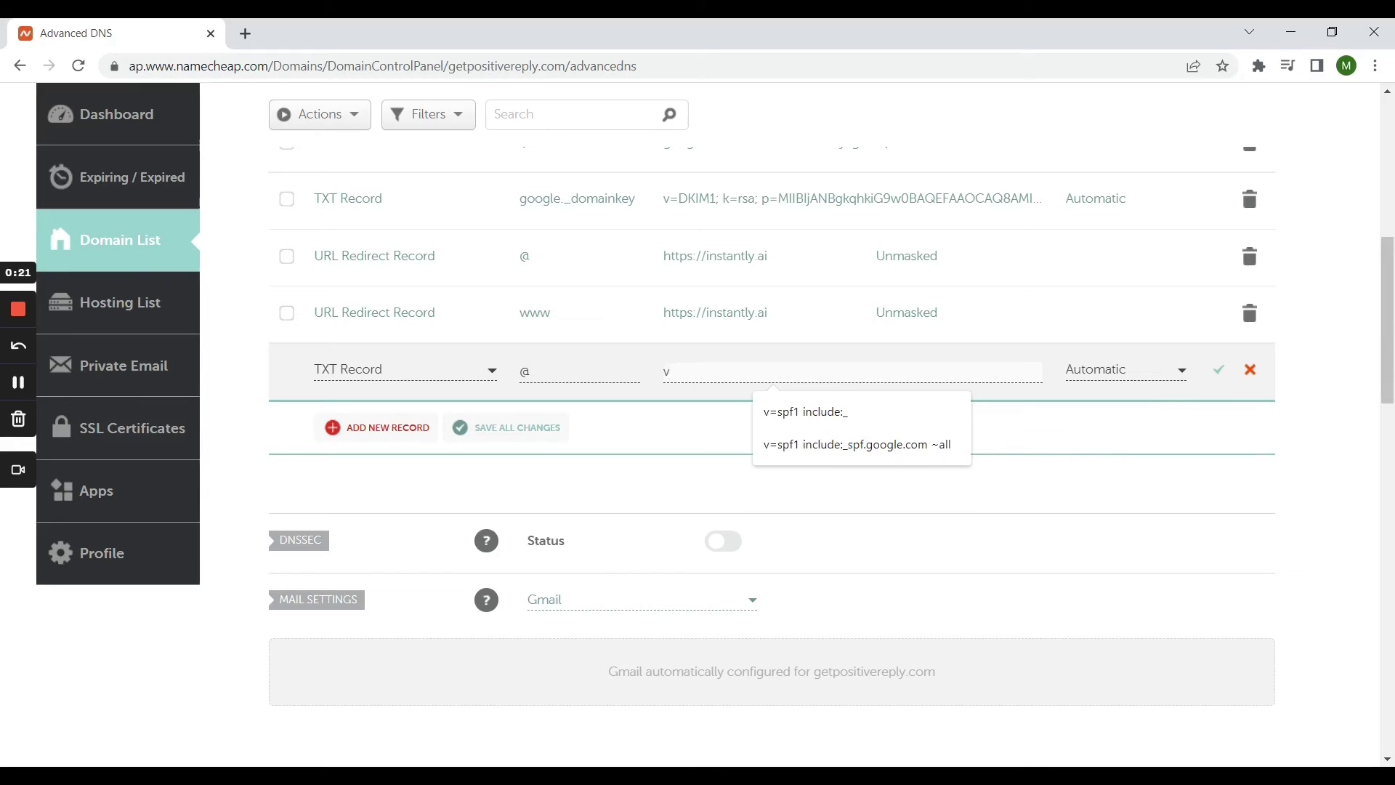
{"action": "type", "text": "=spf1 include:_spf.google.com ~all"}
{"action": "left_click", "coordinate": [879, 444]}
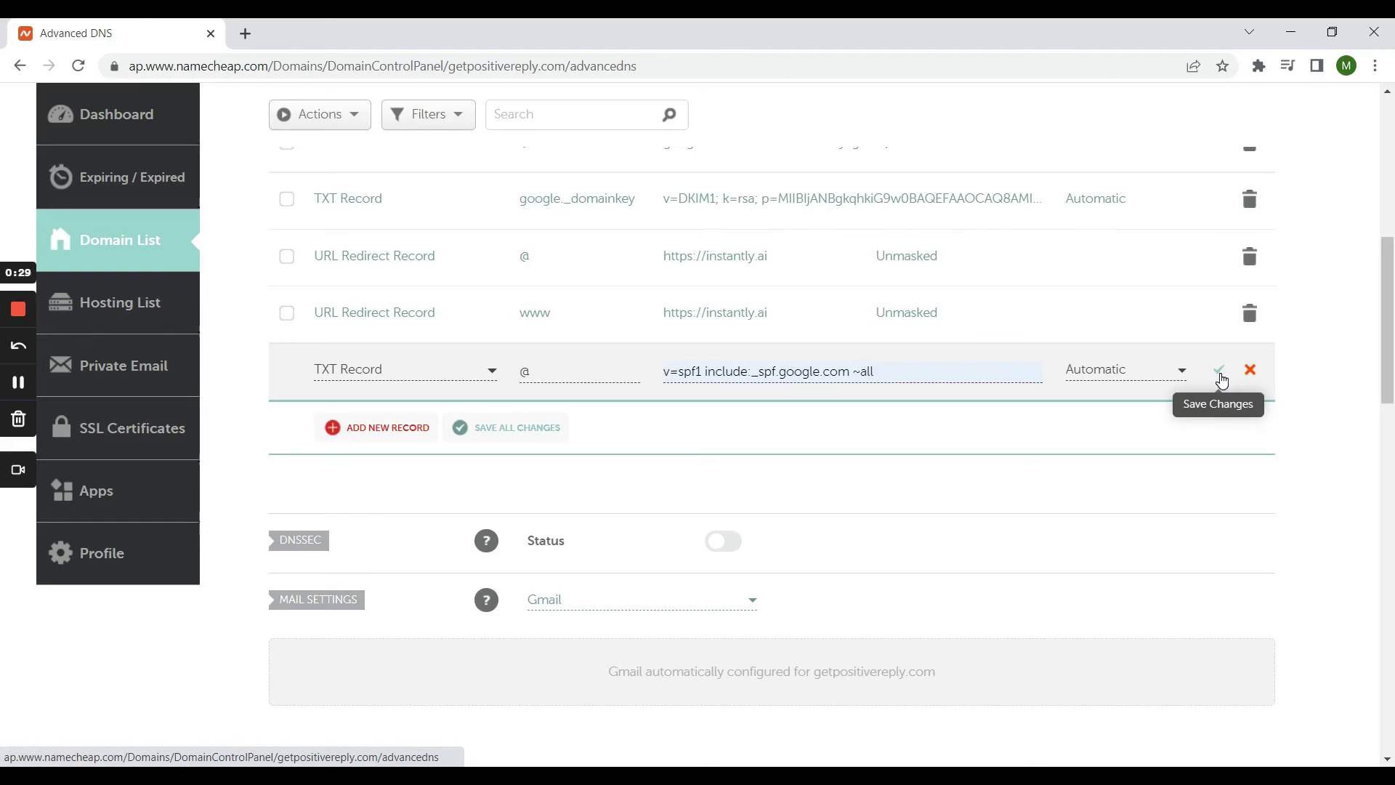
{"action": "left_click", "coordinate": [1220, 371]}
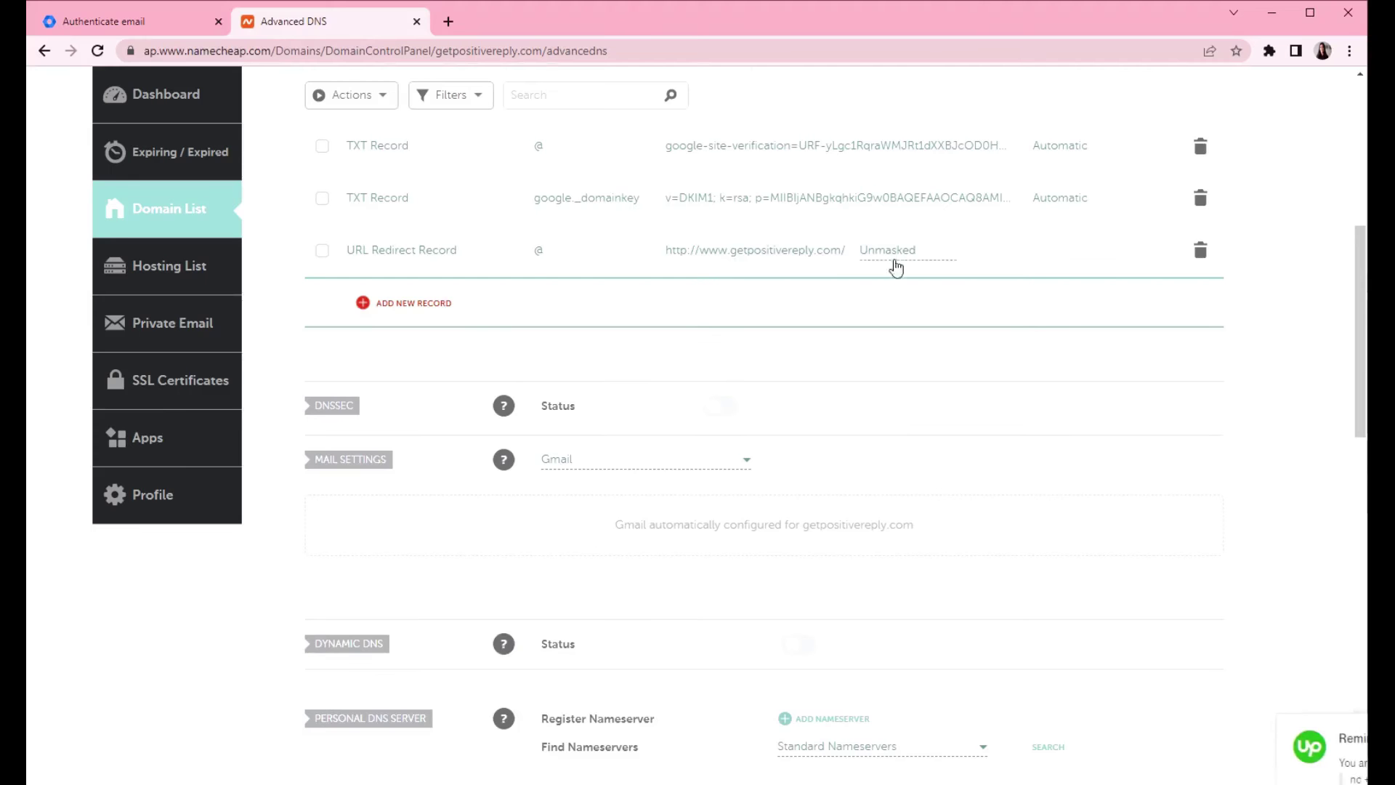
- Add a new TXT record row with host _dmarc
{"action": "scroll", "coordinate": [892, 320], "scroll_direction": "up", "scroll_amount": 7}
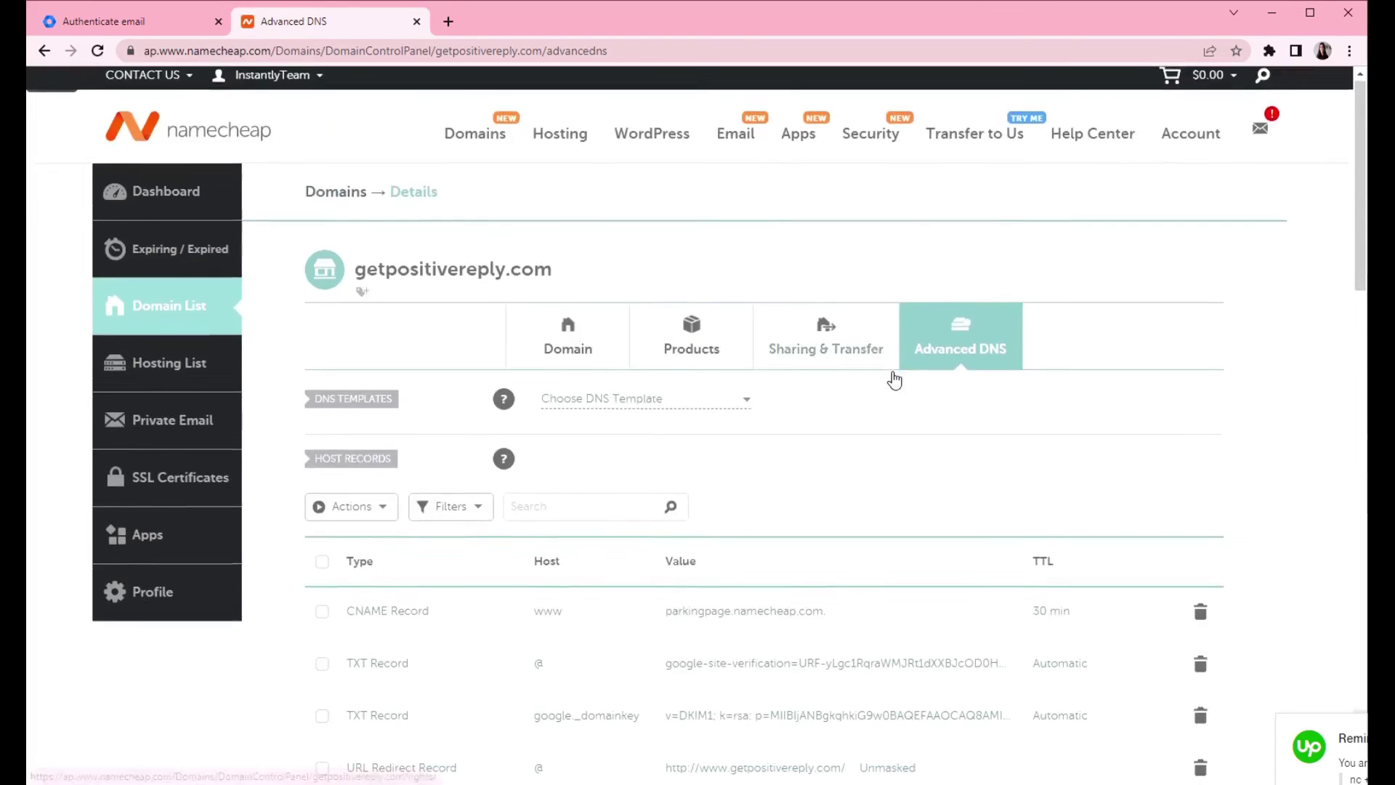
{"action": "scroll", "coordinate": [893, 376], "scroll_direction": "down", "scroll_amount": 5}
{"action": "scroll", "coordinate": [798, 308], "scroll_direction": "up", "scroll_amount": 2}
{"action": "scroll", "coordinate": [601, 464], "scroll_direction": "down", "scroll_amount": 2}
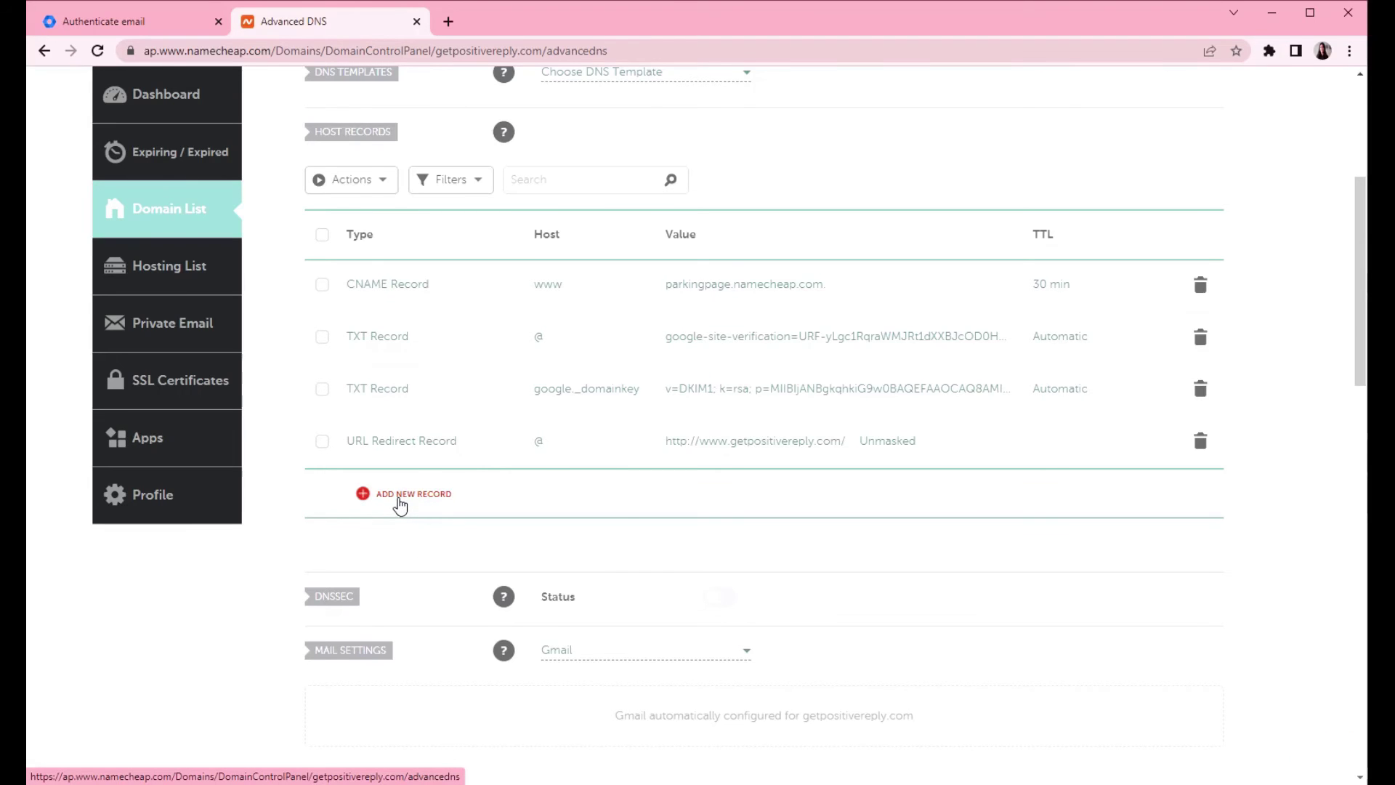
{"action": "left_click", "coordinate": [399, 500]}
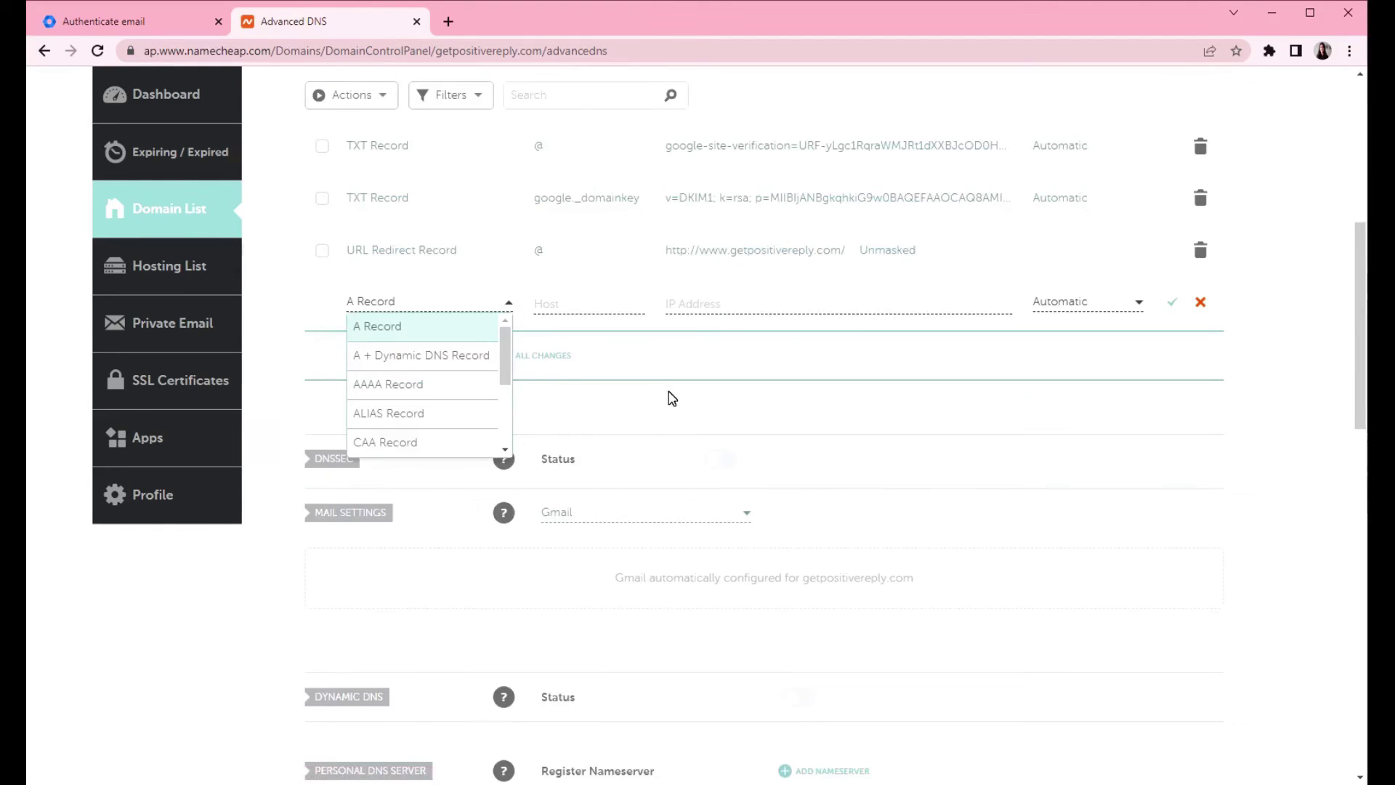
{"action": "scroll", "coordinate": [436, 403], "scroll_direction": "down", "scroll_amount": 3}
{"action": "left_click", "coordinate": [438, 415]}
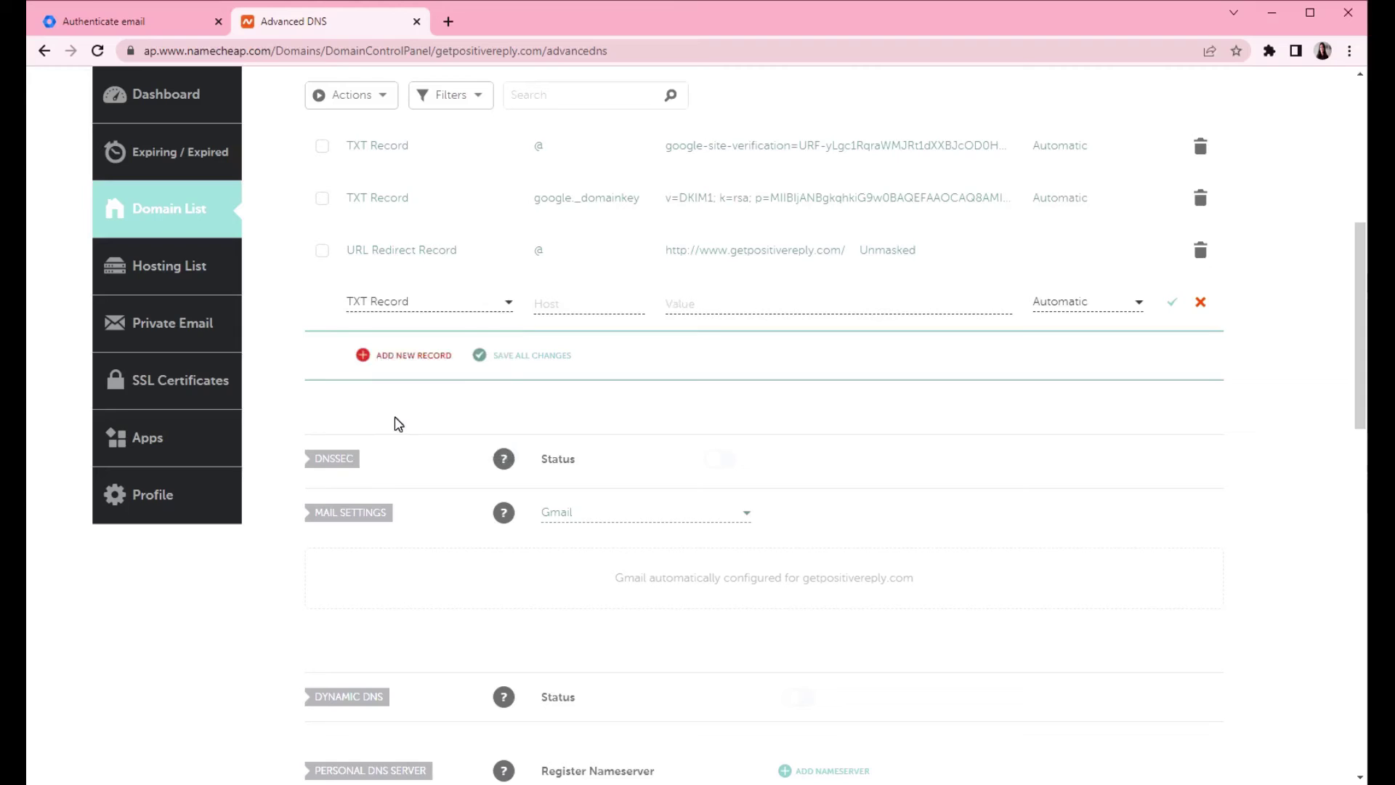
{"action": "left_click", "coordinate": [582, 305]}
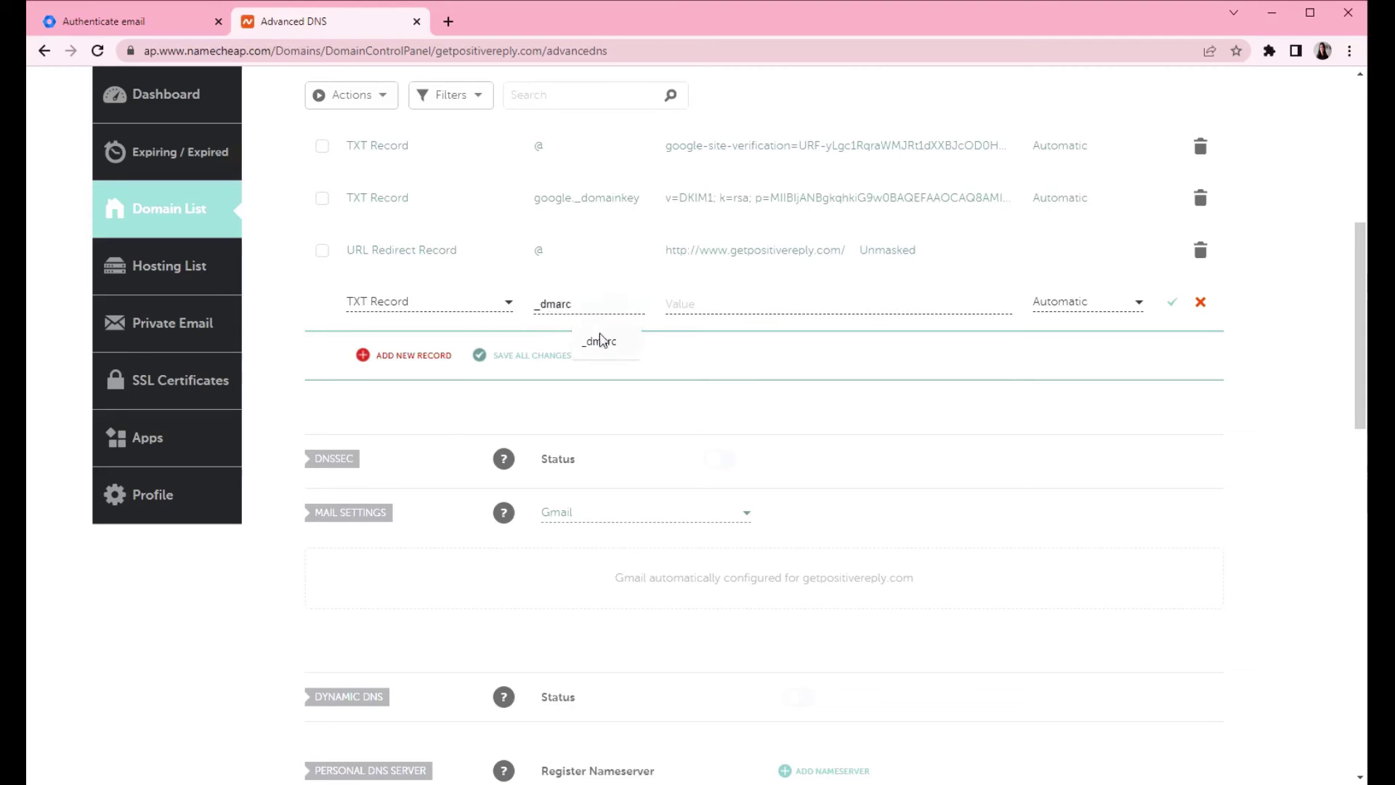
{"action": "left_click", "coordinate": [621, 352]}
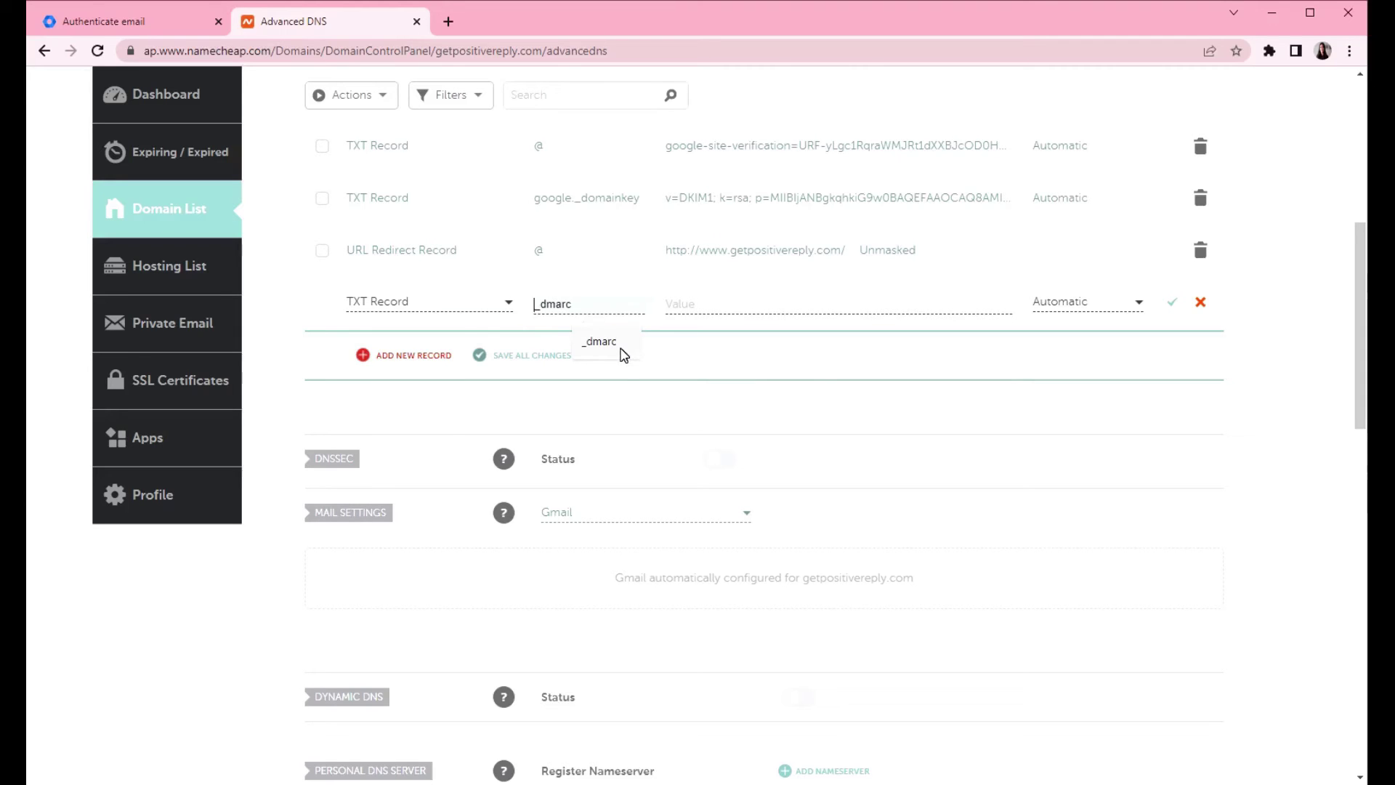
- Paste the v=DMARC1 policy template from the article into the record's value
{"action": "left_click", "coordinate": [695, 314]}
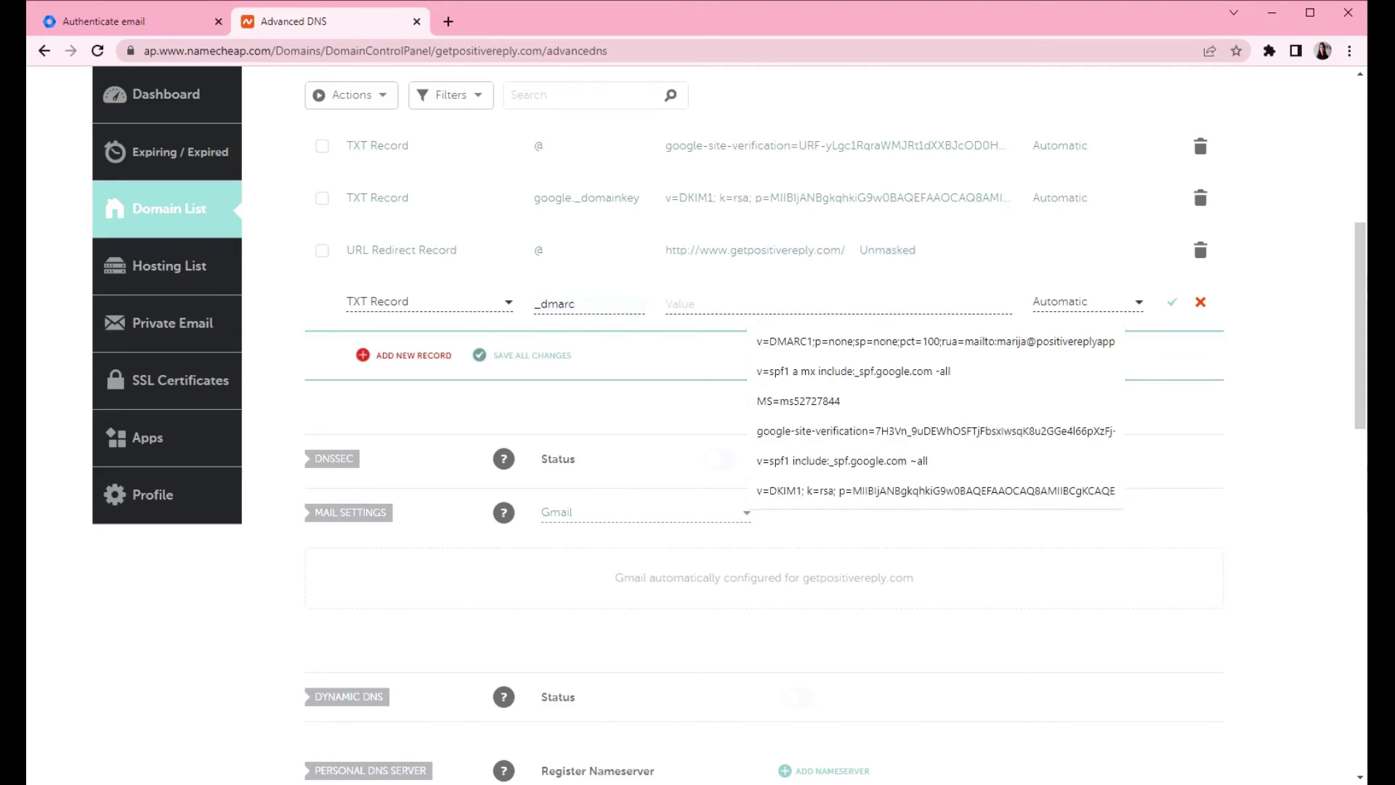
{"action": "left_click", "coordinate": [665, 753]}
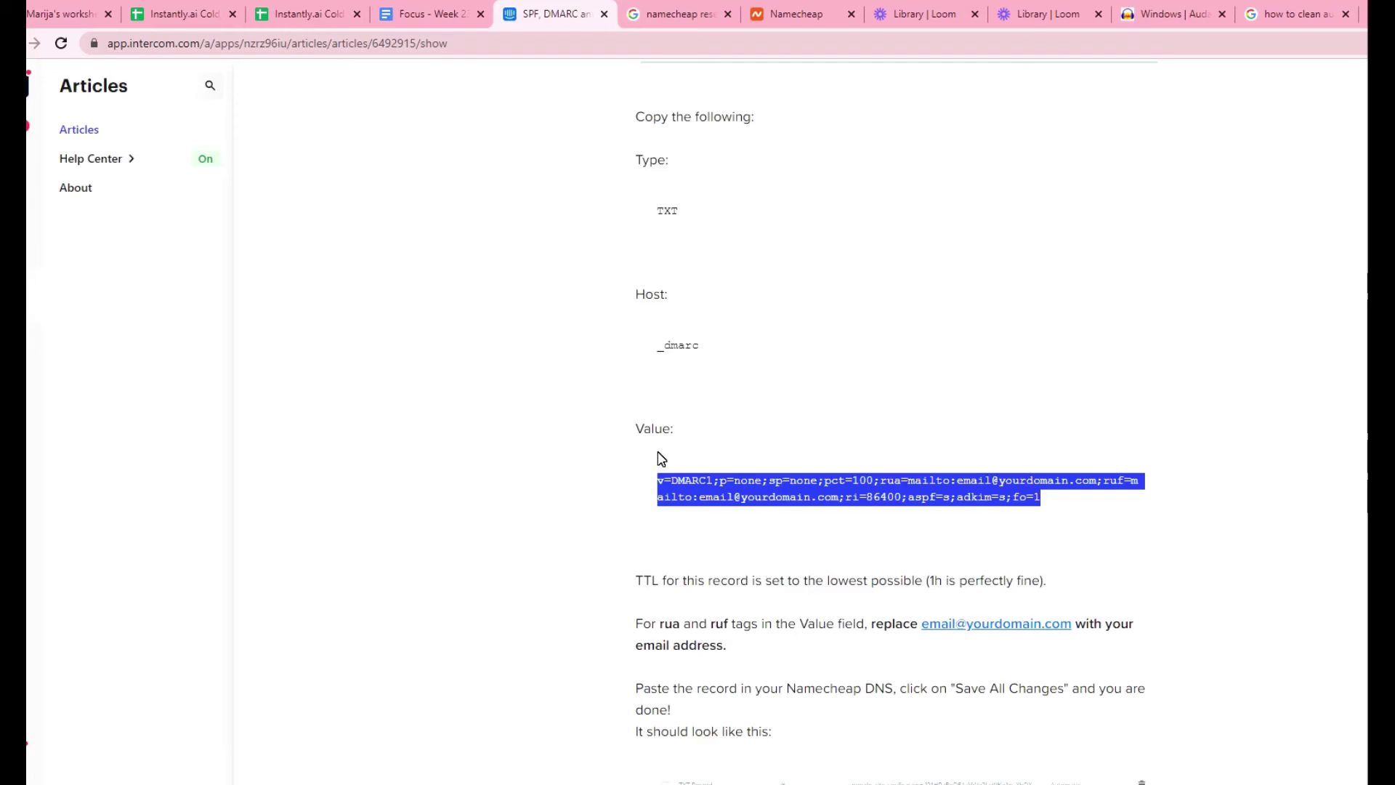
{"action": "mouse_move", "coordinate": [701, 783]}
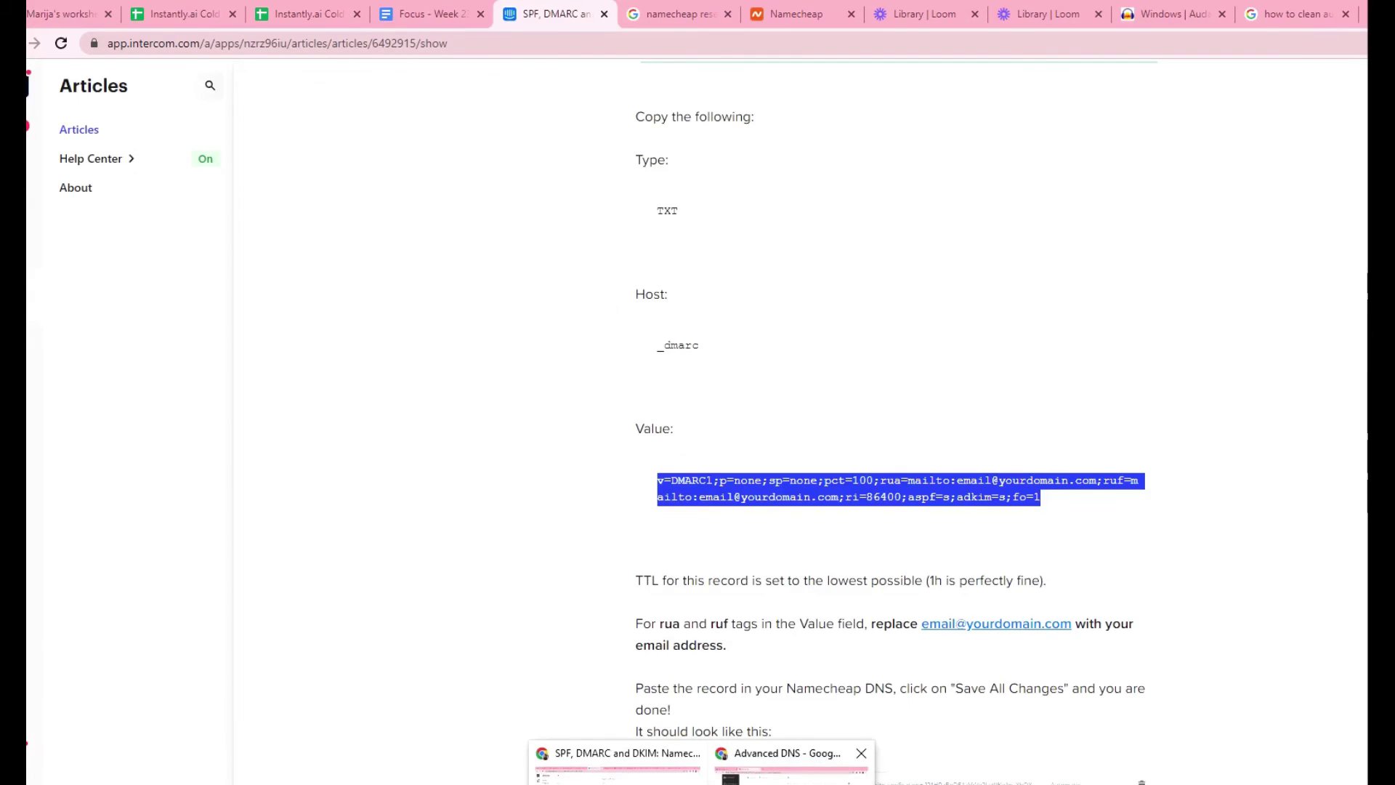
{"action": "left_click", "coordinate": [787, 756]}
{"action": "left_click", "coordinate": [745, 301]}
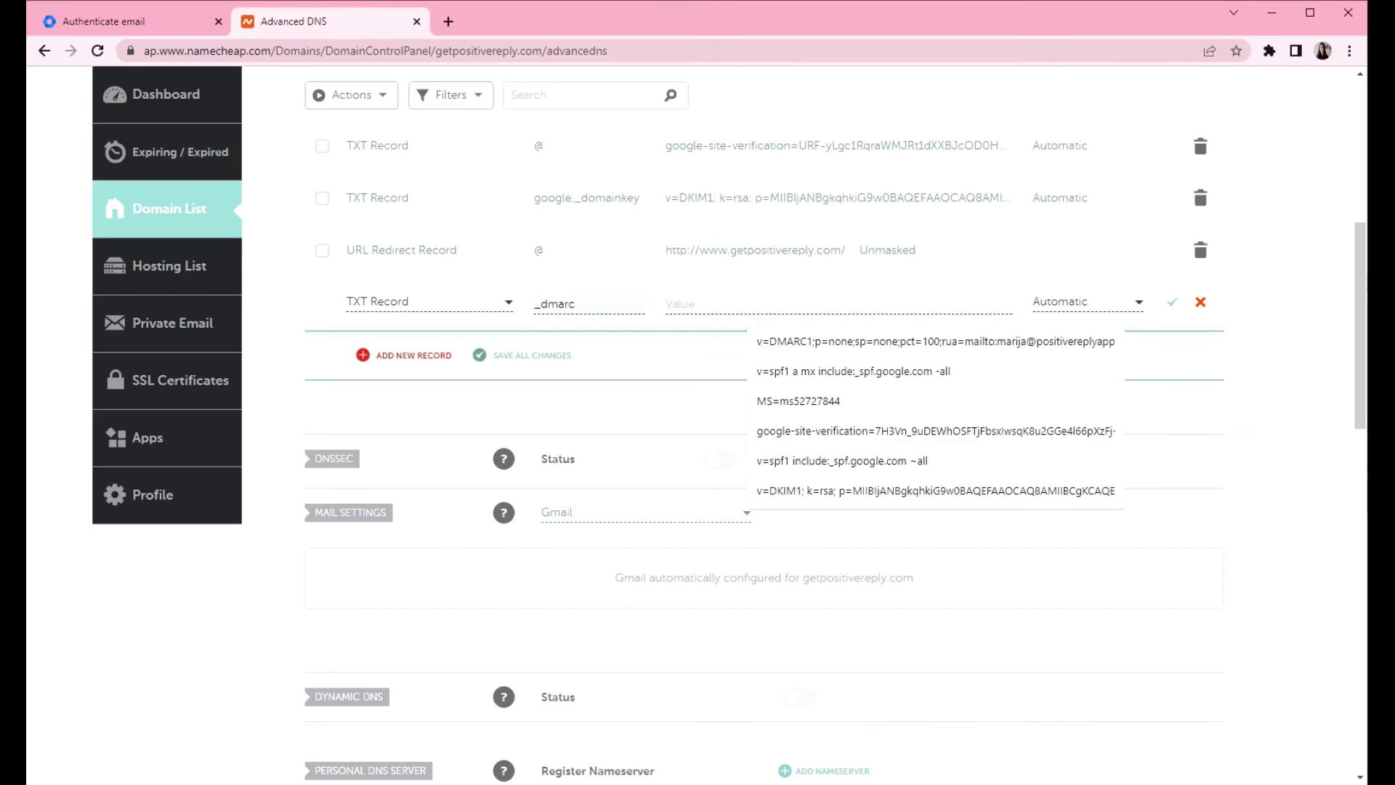
{"action": "key", "text": "ctrl+v"}
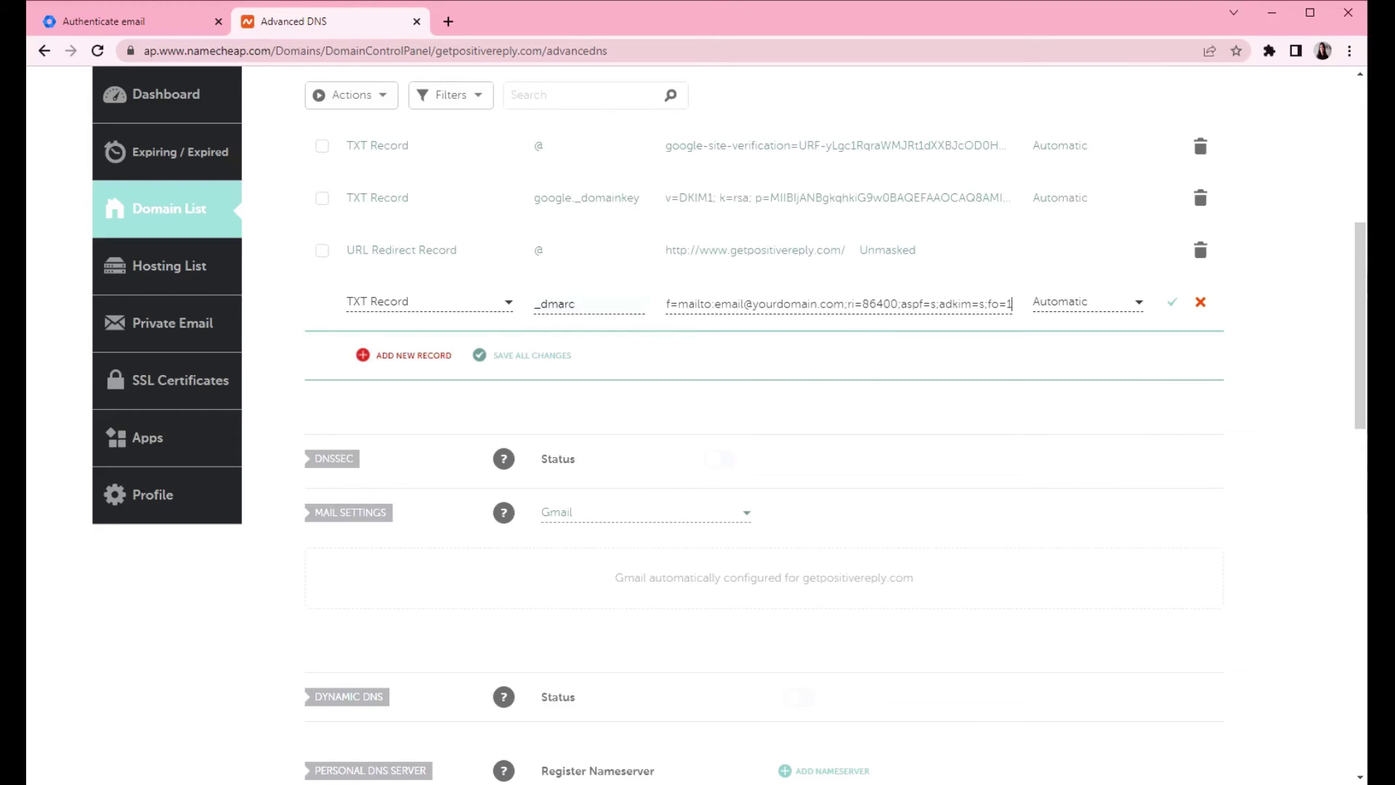
{"action": "left_click_drag", "start_coordinate": [714, 304], "coordinate": [844, 304]}
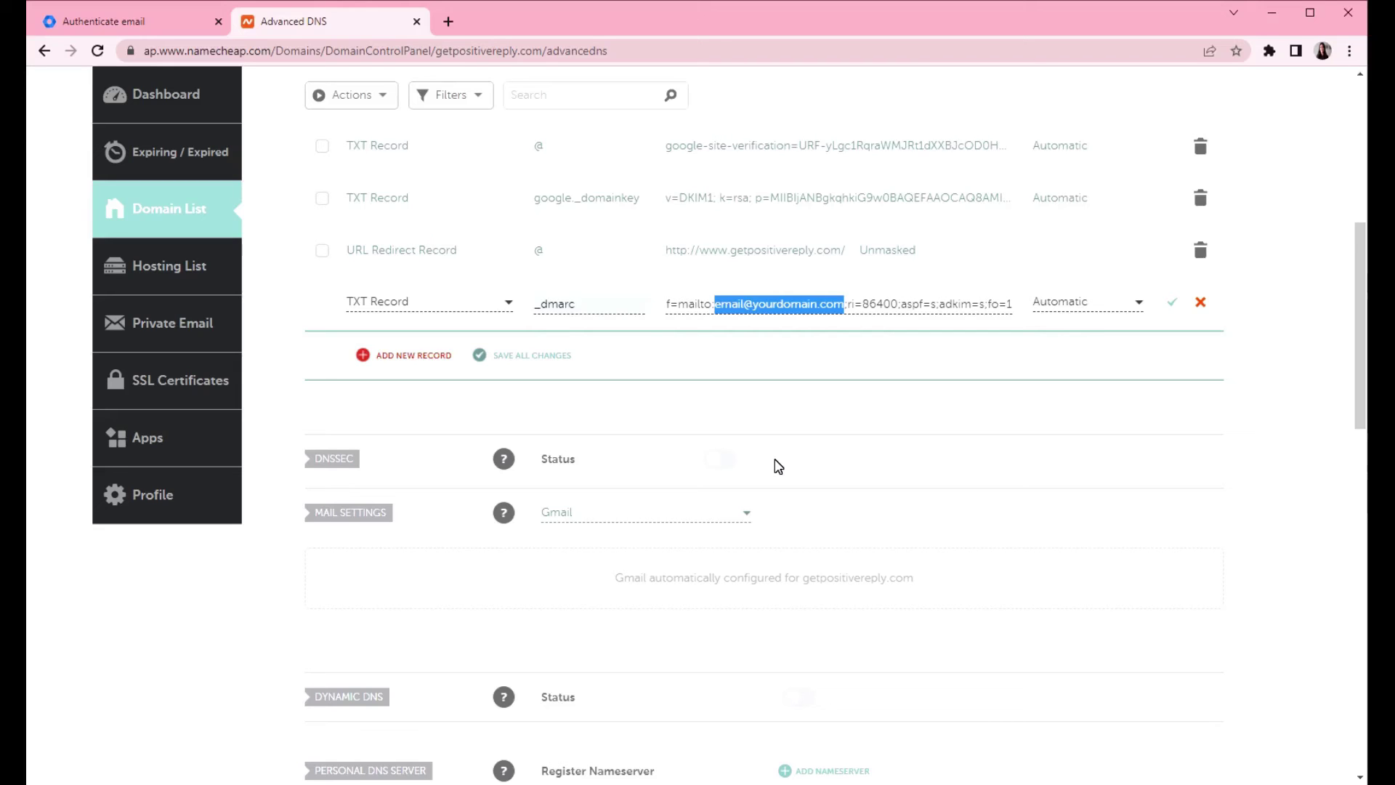
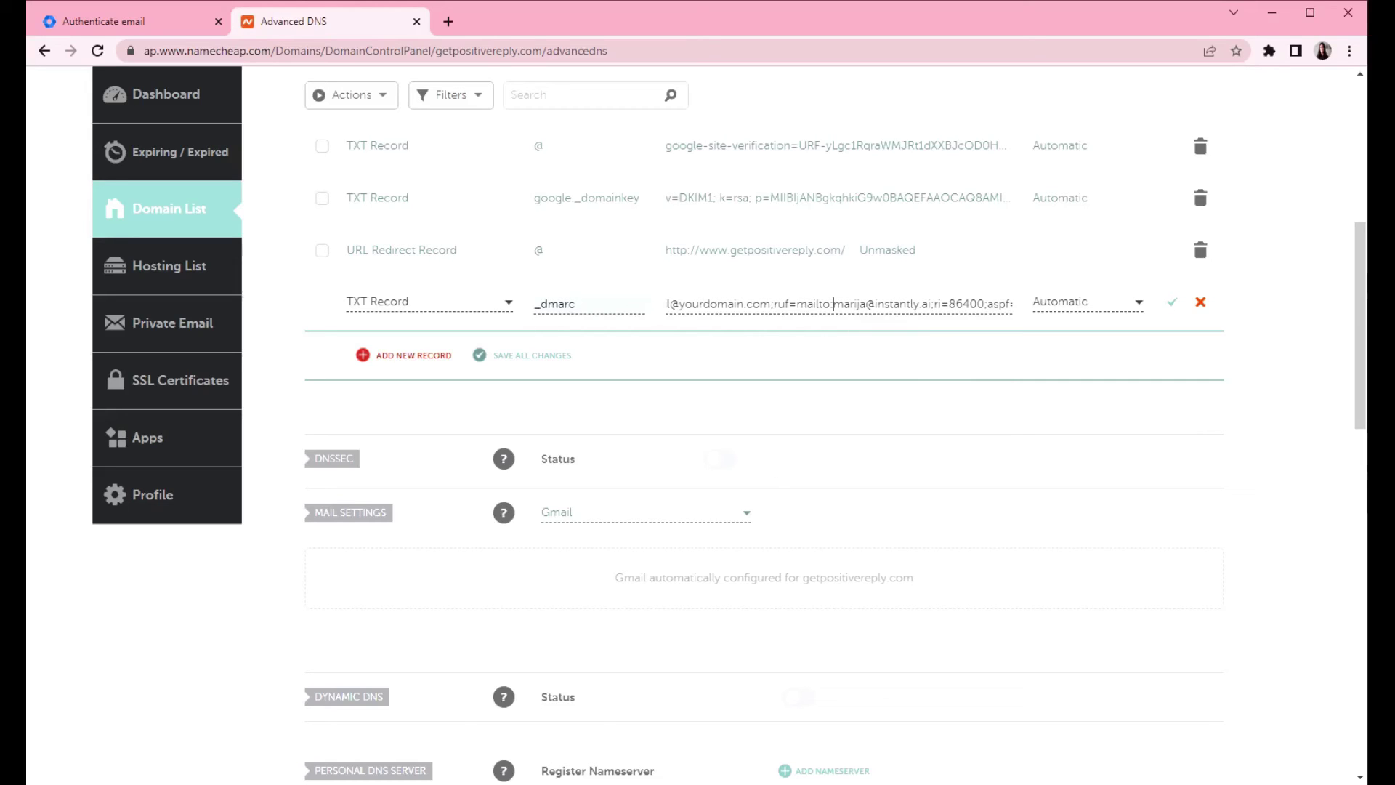
{"action": "left_click_drag", "start_coordinate": [833, 304], "coordinate": [931, 303]}
{"action": "key", "text": "ctrl+c"}
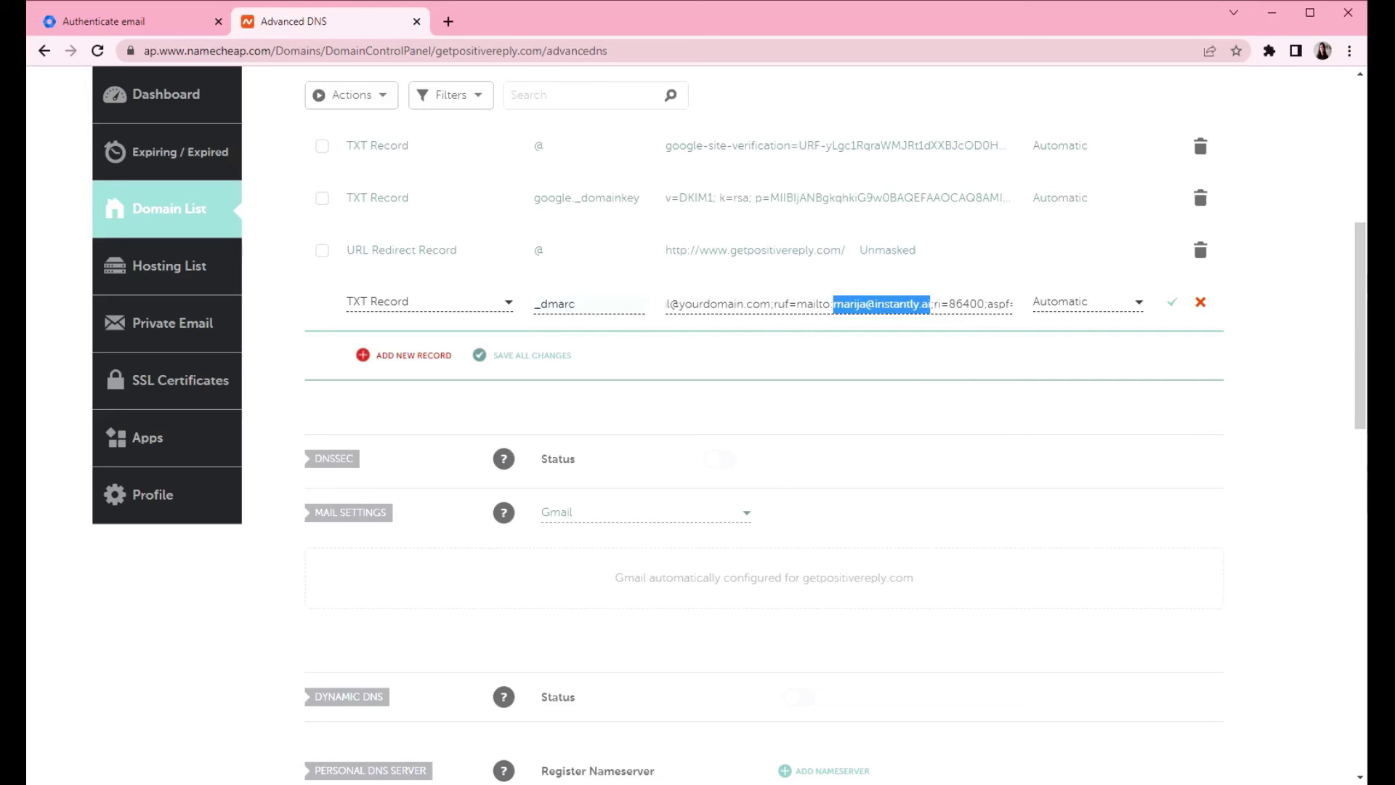
{"action": "key", "text": "Left"}
{"action": "key", "text": "Left"}
{"action": "key", "text": "Left"}
{"action": "key", "text": "Left"}
{"action": "key", "text": "Left"}
{"action": "key", "text": "Left"}
{"action": "key", "text": "Left"}
{"action": "key", "text": "Left"}
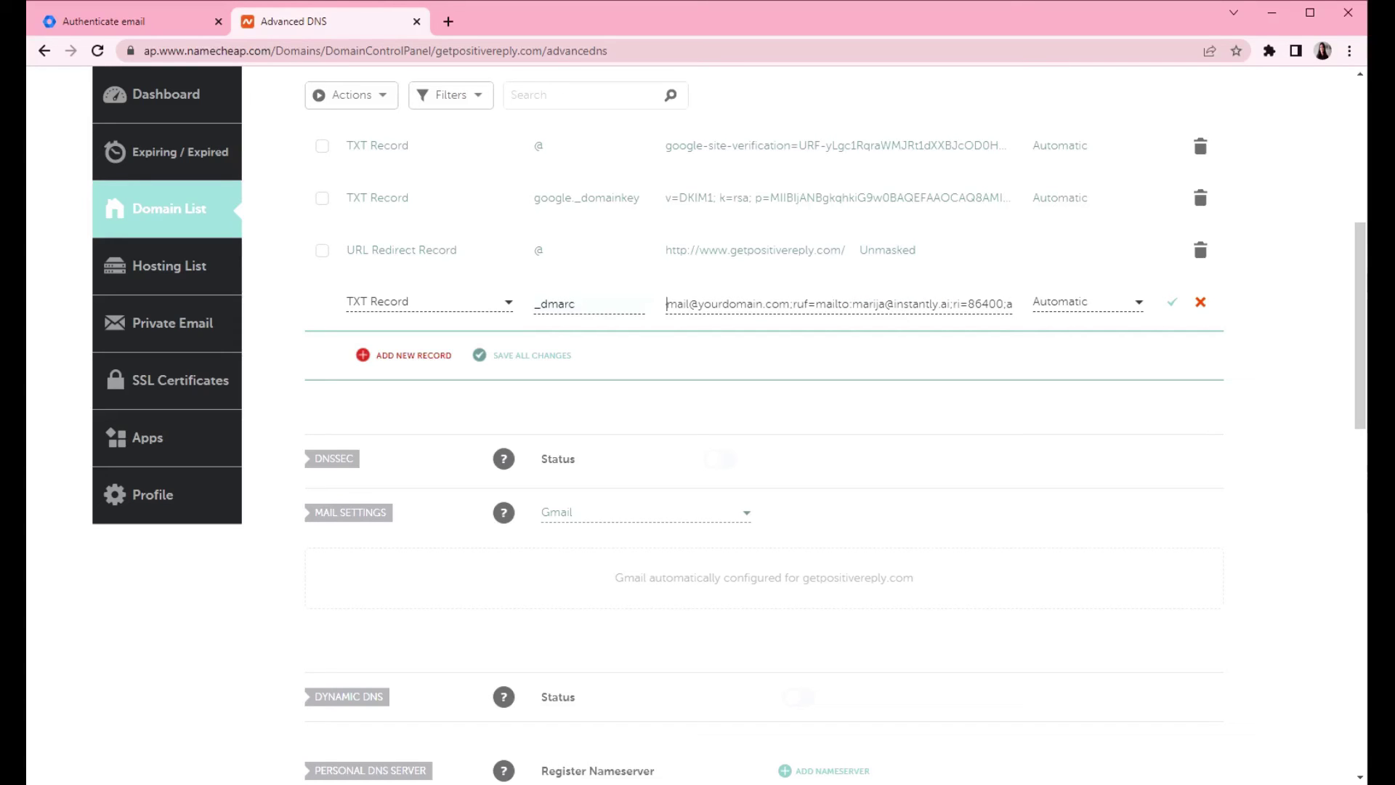
{"action": "key", "text": "Left"}
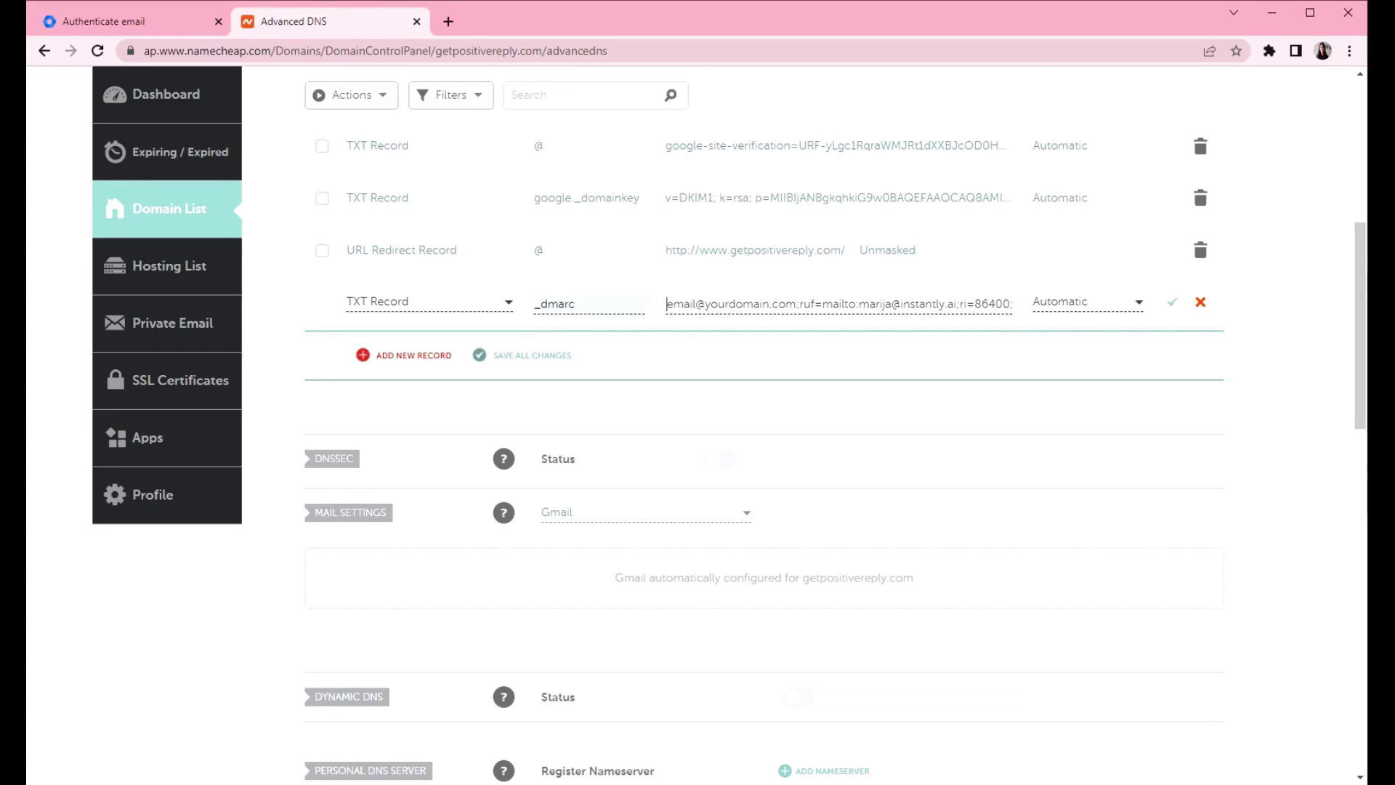
{"action": "key", "text": "shift+Right"}
{"action": "key", "text": "shift+Right"}
{"action": "key", "text": "shift+Right"}
{"action": "key", "text": "shift+Right"}
{"action": "key", "text": "shift+Right"}
{"action": "key", "text": "shift+Right"}
{"action": "key", "text": "shift+Right"}
{"action": "key", "text": "shift+Right"}
{"action": "key", "text": "shift+Right"}
{"action": "key", "text": "shift+Right"}
{"action": "key", "text": "shift+Right"}
{"action": "key", "text": "shift+Right"}
{"action": "key", "text": "shift+Right"}
{"action": "key", "text": "shift+Right"}
{"action": "key", "text": "shift+Right"}
{"action": "key", "text": "shift+Right"}
{"action": "key", "text": "shift+Right"}
{"action": "key", "text": "shift+Right"}
{"action": "key", "text": "shift+Right"}
{"action": "key", "text": "shift+Right"}
{"action": "key", "text": "ctrl+v"}
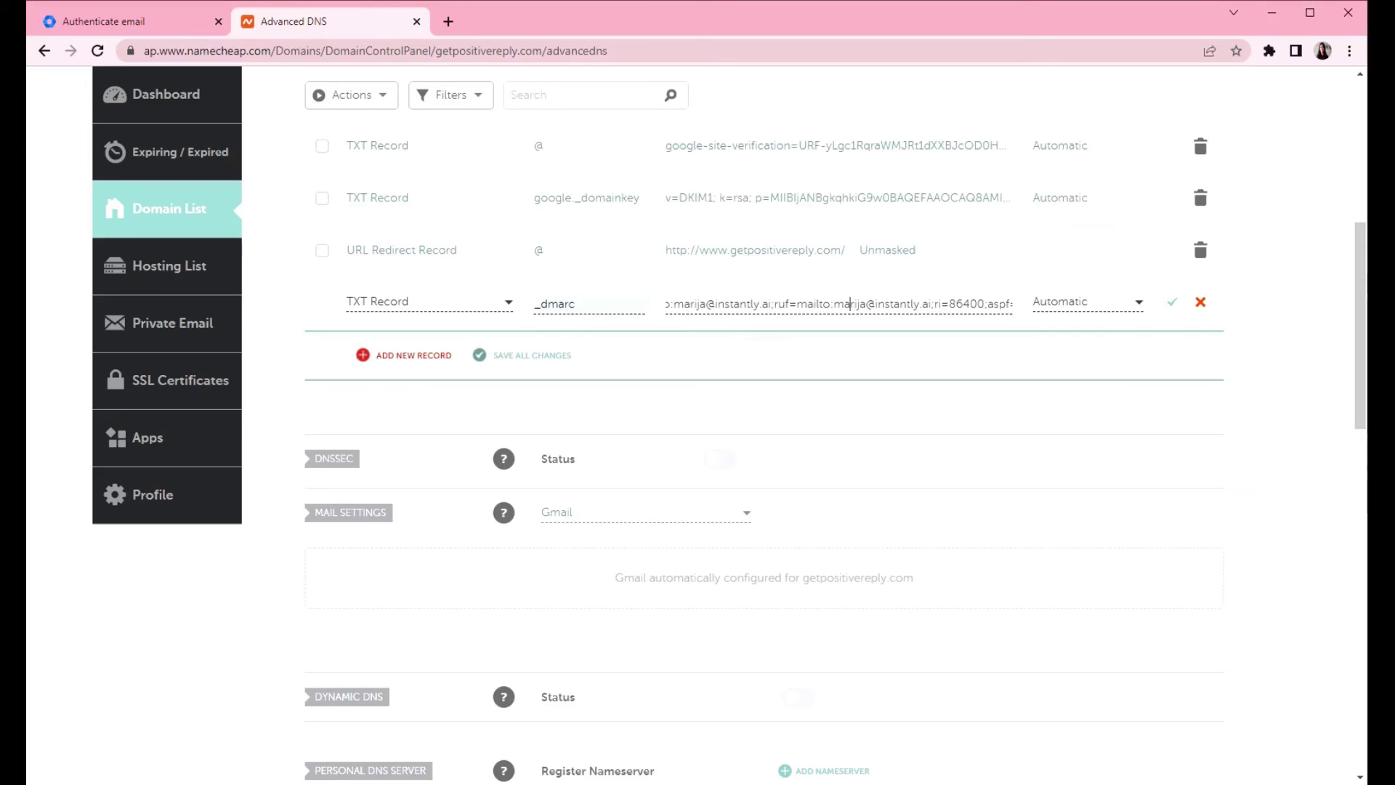
{"action": "key", "text": "ctrl+Left"}
{"action": "key", "text": "ctrl+Left"}
{"action": "key", "text": "ctrl+Left"}
{"action": "key", "text": "ctrl+Left"}
{"action": "key", "text": "ctrl+Left"}
{"action": "key", "text": "ctrl+Left"}
{"action": "key", "text": "ctrl+Left"}
{"action": "key", "text": "ctrl+Left"}
{"action": "key", "text": "ctrl+Left"}
{"action": "key", "text": "ctrl+Left"}
{"action": "key", "text": "ctrl+Left"}
{"action": "key", "text": "ctrl+Left"}
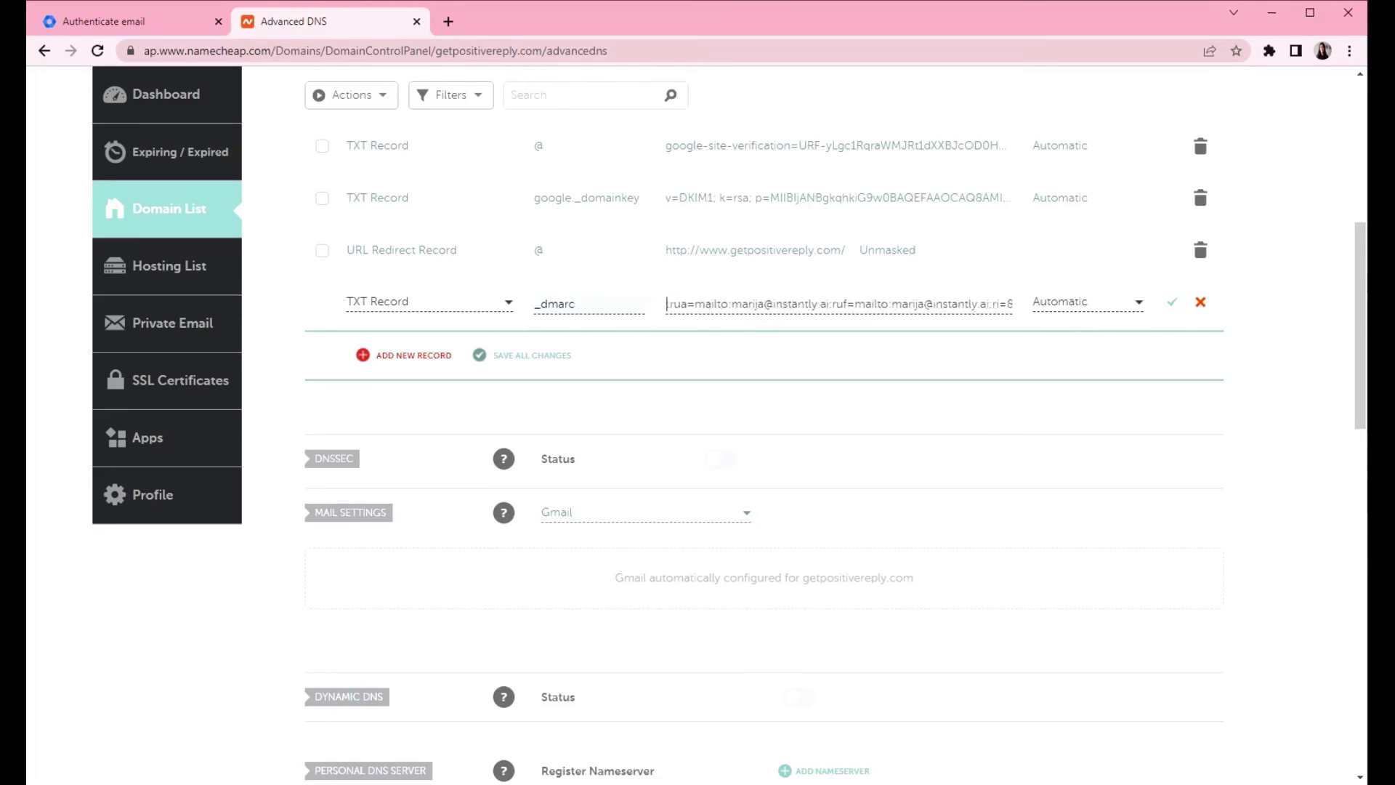
{"action": "key", "text": "ctrl+Left"}
{"action": "key", "text": "ctrl+Left"}
{"action": "key", "text": "ctrl+Left"}
{"action": "key", "text": "ctrl+Left"}
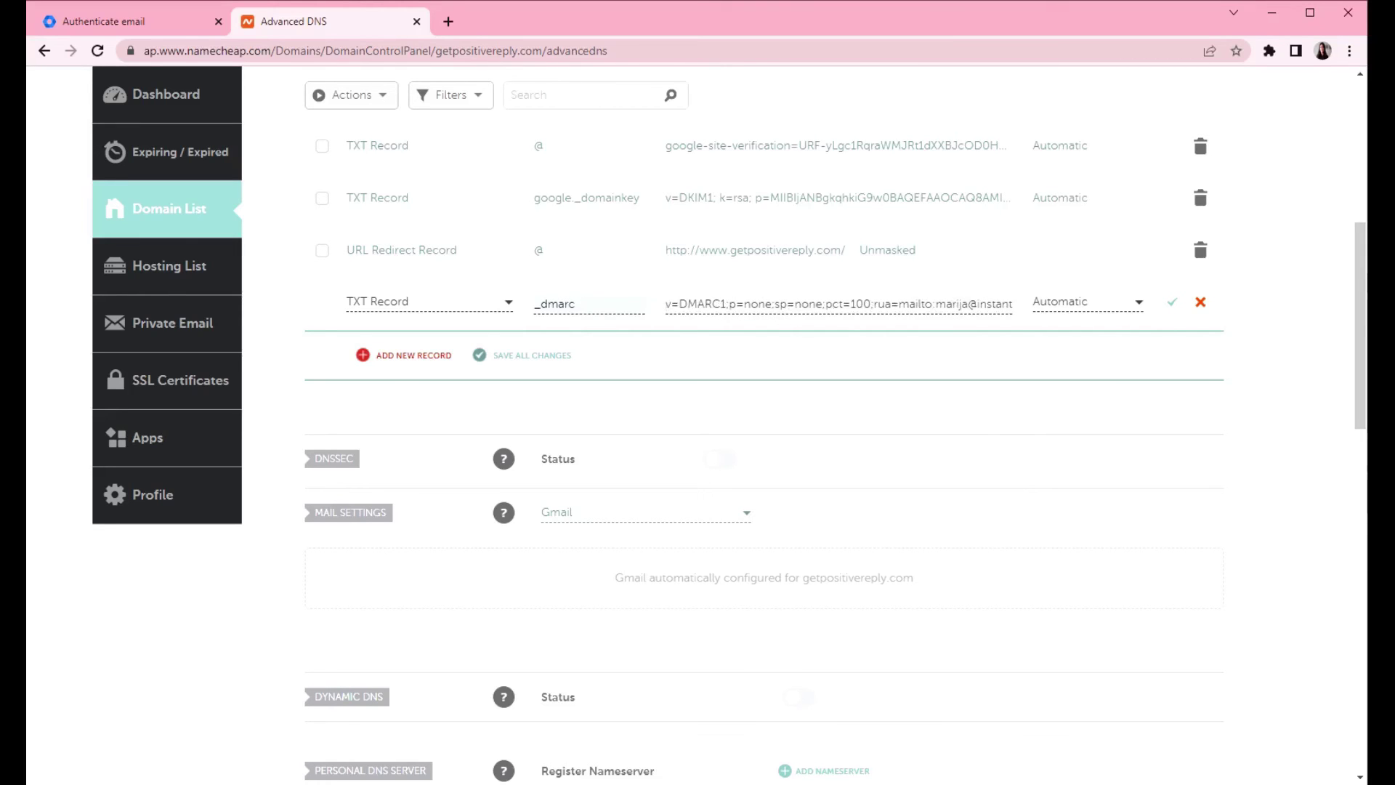
{"action": "key", "text": "ctrl+Right"}
{"action": "key", "text": "ctrl+Right"}
{"action": "key", "text": "ctrl+Right"}
{"action": "key", "text": "ctrl+Right"}
{"action": "key", "text": "shift+Right"}
{"action": "key", "text": "shift+Right"}
{"action": "key", "text": "shift+Right"}
{"action": "key", "text": "shift+Right"}
{"action": "key", "text": "shift+Right"}
{"action": "key", "text": "shift+Right"}
{"action": "key", "text": "Left"}
{"action": "key", "text": "shift+Right"}
{"action": "key", "text": "shift+Right"}
{"action": "key", "text": "shift+Right"}
{"action": "key", "text": "shift+Right"}
{"action": "key", "text": "shift+Right"}
{"action": "key", "text": "shift+Right"}
{"action": "key", "text": "shift+Right"}
{"action": "key", "text": "Left"}
{"action": "key", "text": "shift+Right"}
{"action": "key", "text": "shift+Right"}
{"action": "left_click", "coordinate": [832, 303]}
{"action": "key", "text": "Left"}
{"action": "key", "text": "shift+Right"}
{"action": "key", "text": "shift+Right"}
{"action": "key", "text": "shift+Right"}
{"action": "key", "text": "shift+Right"}
{"action": "key", "text": "shift+Right"}
{"action": "key", "text": "shift+Right"}
{"action": "key", "text": "shift+Right"}
{"action": "key", "text": "Right"}
{"action": "key", "text": "shift+Left"}
{"action": "key", "text": "shift+Left"}
{"action": "key", "text": "shift+Left"}
{"action": "key", "text": "Right"}
{"action": "key", "text": "Right"}
{"action": "key", "text": "Right"}
{"action": "key", "text": "Right"}
{"action": "key", "text": "Right"}
{"action": "key", "text": "Right"}
{"action": "key", "text": "Right"}
{"action": "key", "text": "Right"}
{"action": "key", "text": "Right"}
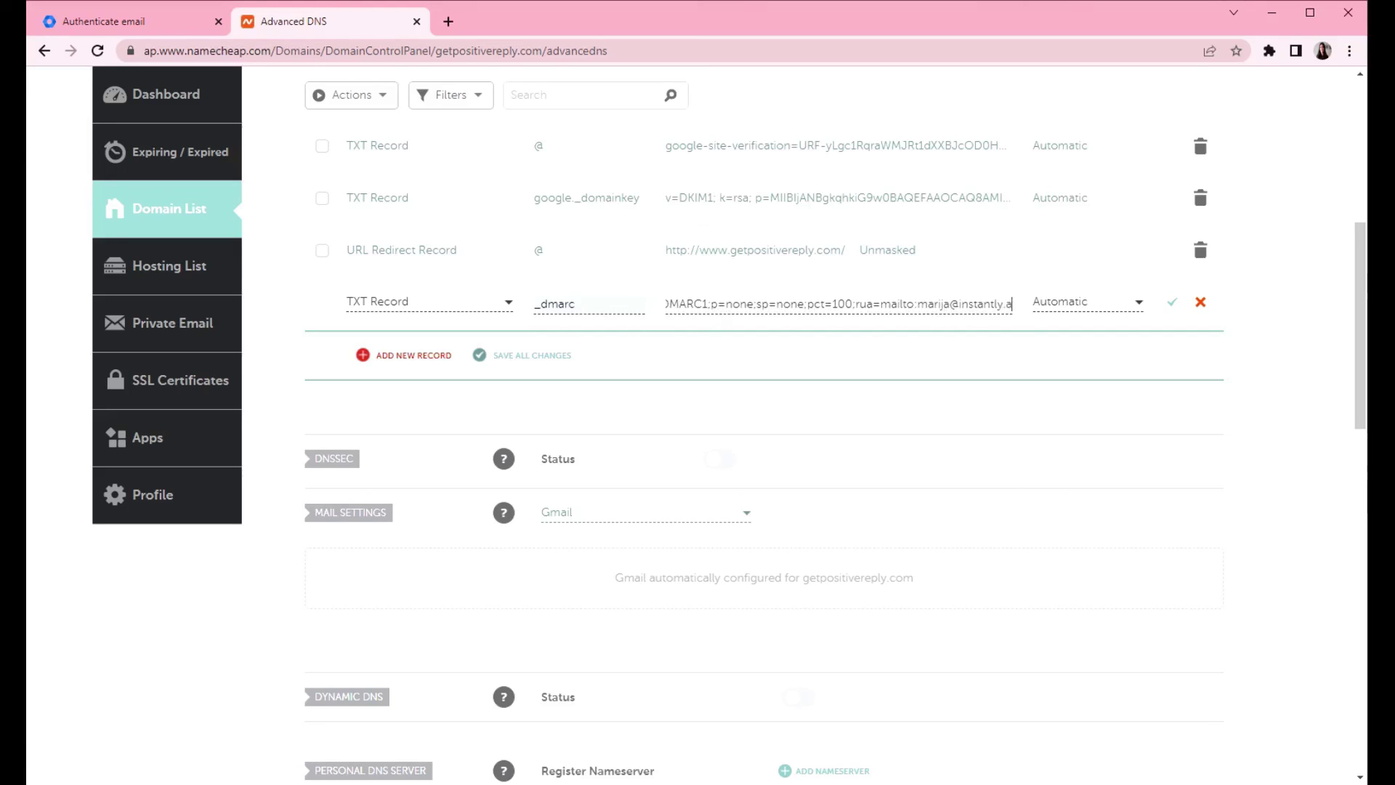
- Append ruf=mailto with the reporting address, ri=86400 and aspf=s;adkim=s;fo=1 to the value
{"action": "type", "text": "ruf=ma"}
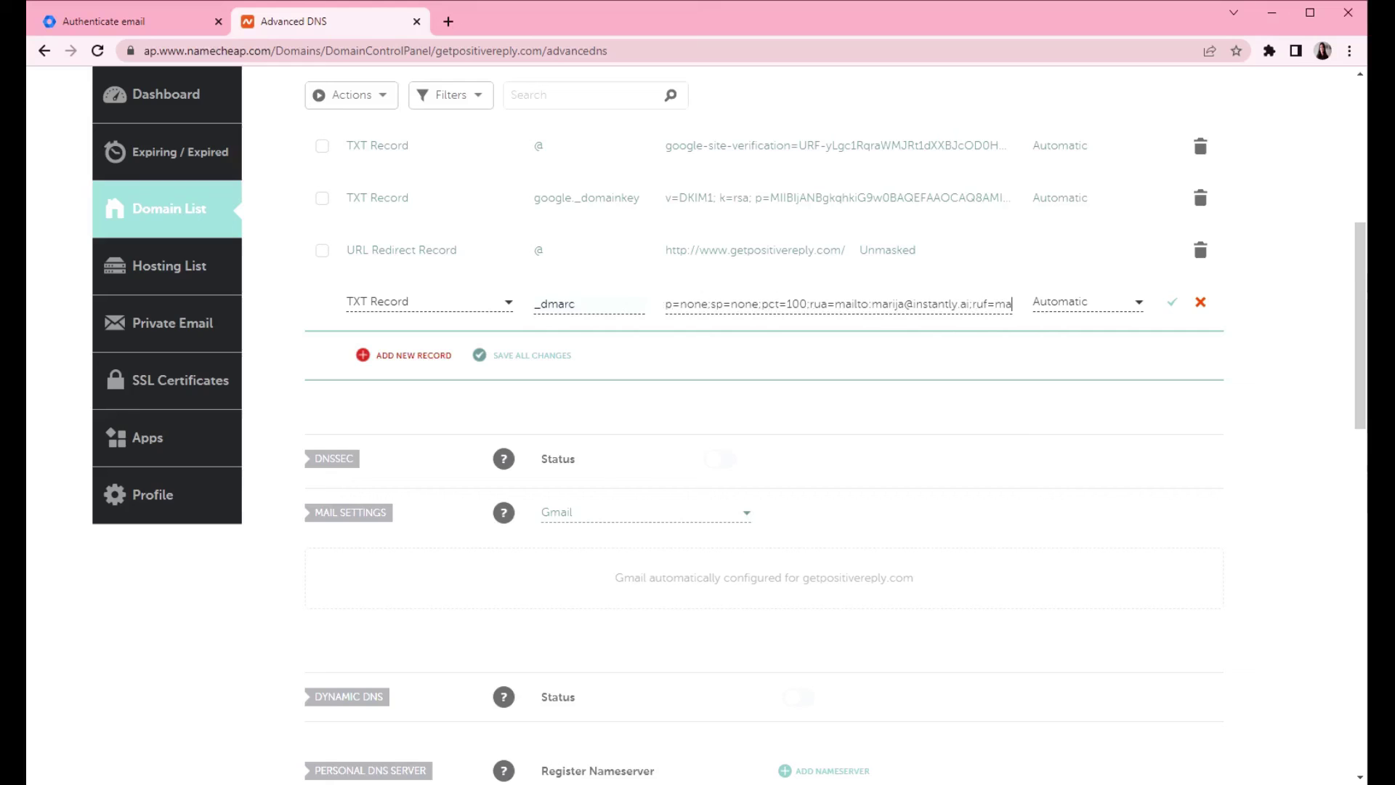
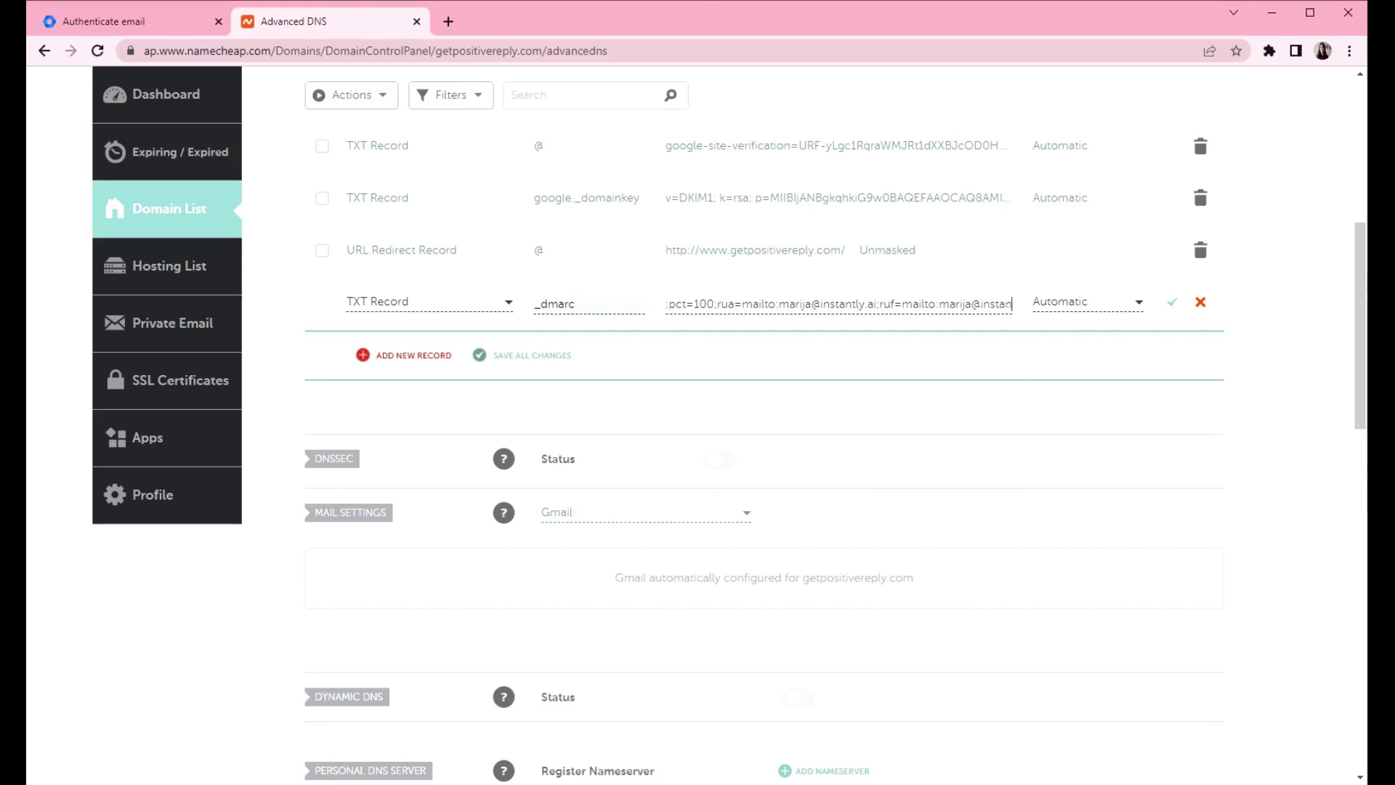
{"action": "type", "text": "ri=86400"}
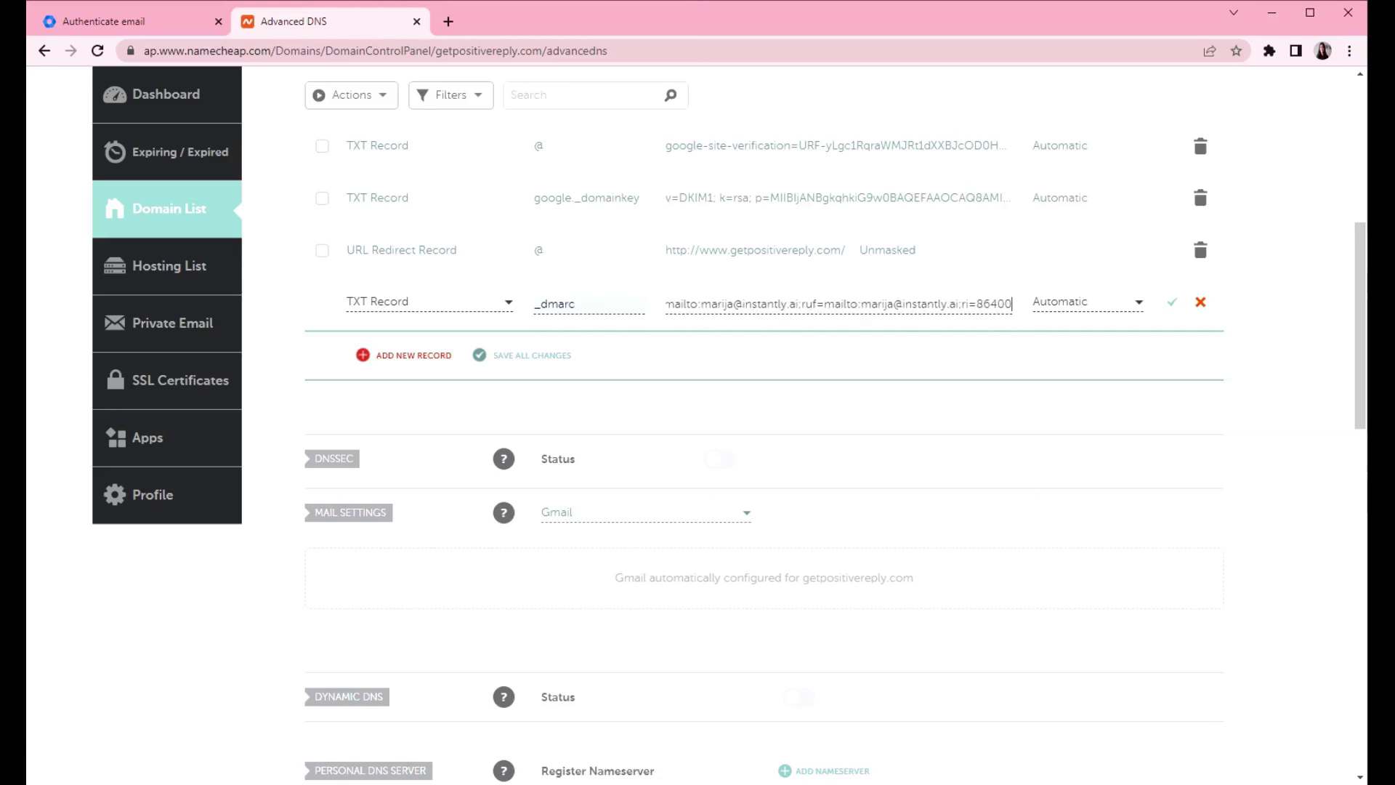
{"action": "type", "text": ";aspf="}
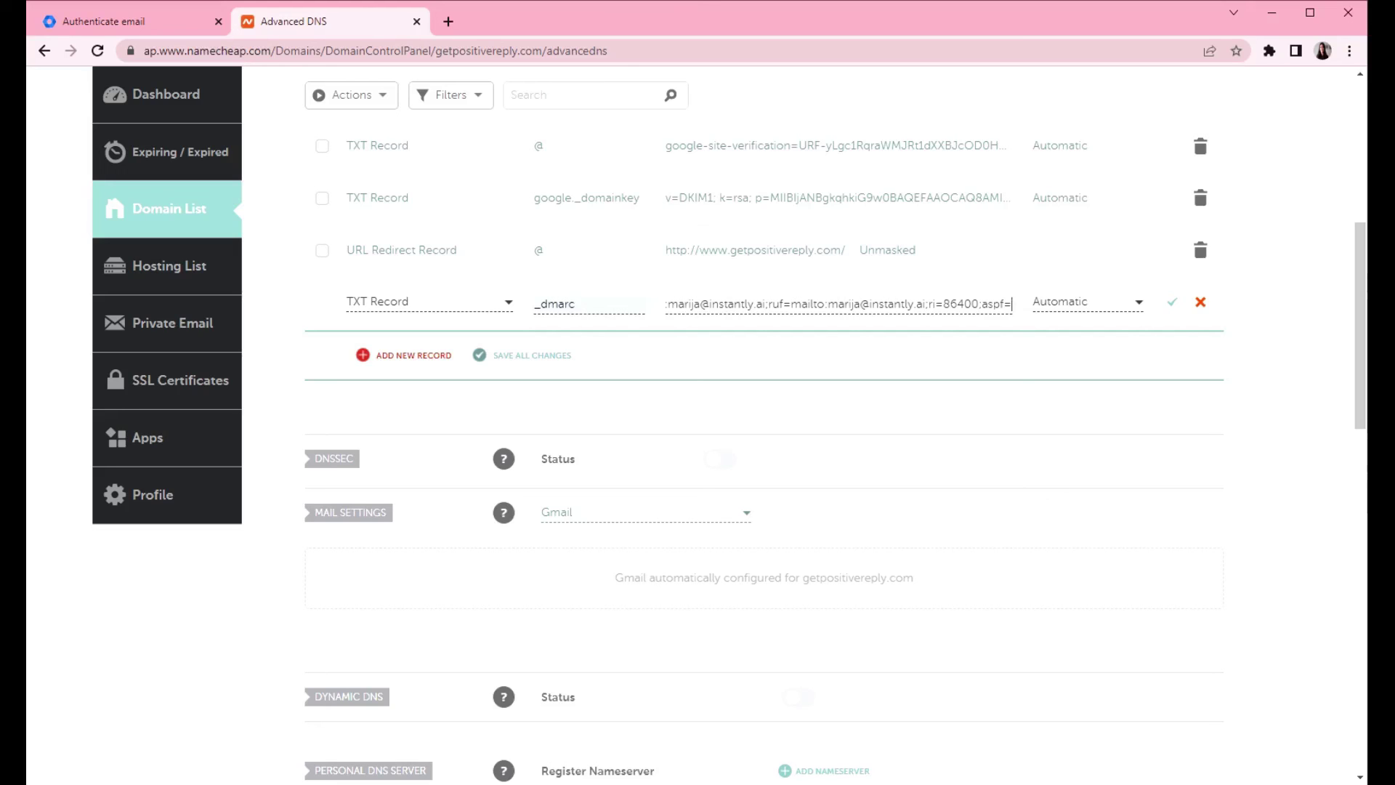
{"action": "key", "text": "shift+Right"}
{"action": "key", "text": "shift+Right"}
{"action": "key", "text": "shift+Right"}
{"action": "key", "text": "shift+Right"}
{"action": "key", "text": "shift+Right"}
{"action": "key", "text": "Right"}
{"action": "key", "text": "Right"}
{"action": "key", "text": "Right"}
{"action": "key", "text": "Right"}
{"action": "key", "text": "Right"}
{"action": "key", "text": "Right"}
{"action": "key", "text": "Right"}
{"action": "key", "text": "Right"}
{"action": "key", "text": "Right"}
{"action": "key", "text": "Right"}
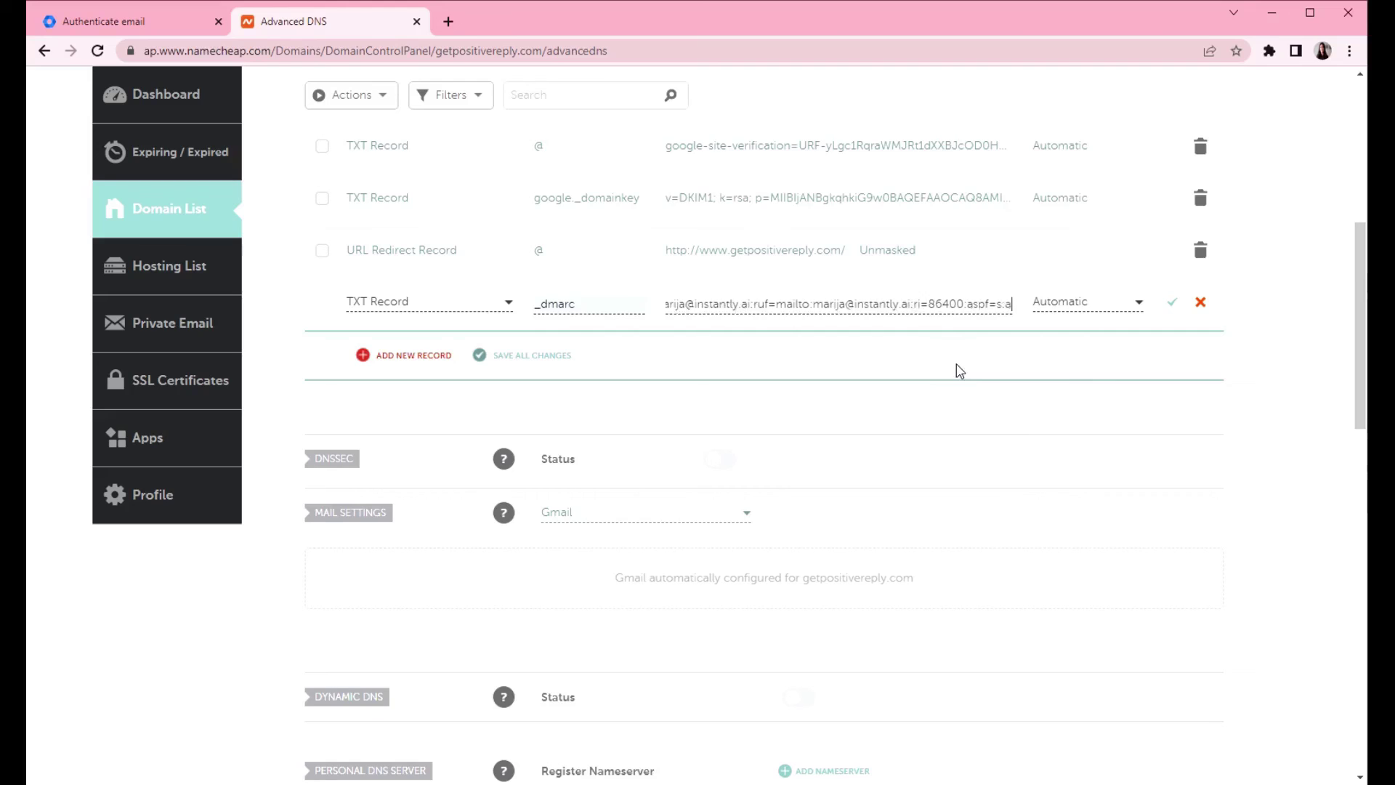
{"action": "key", "text": "Right"}
{"action": "key", "text": "Right"}
{"action": "key", "text": "Right"}
{"action": "key", "text": "Right"}
{"action": "key", "text": "Right"}
{"action": "key", "text": "Right"}
{"action": "key", "text": "Right"}
{"action": "key", "text": "Right"}
{"action": "key", "text": "Right"}
{"action": "key", "text": "Right"}
{"action": "key", "text": "Right"}
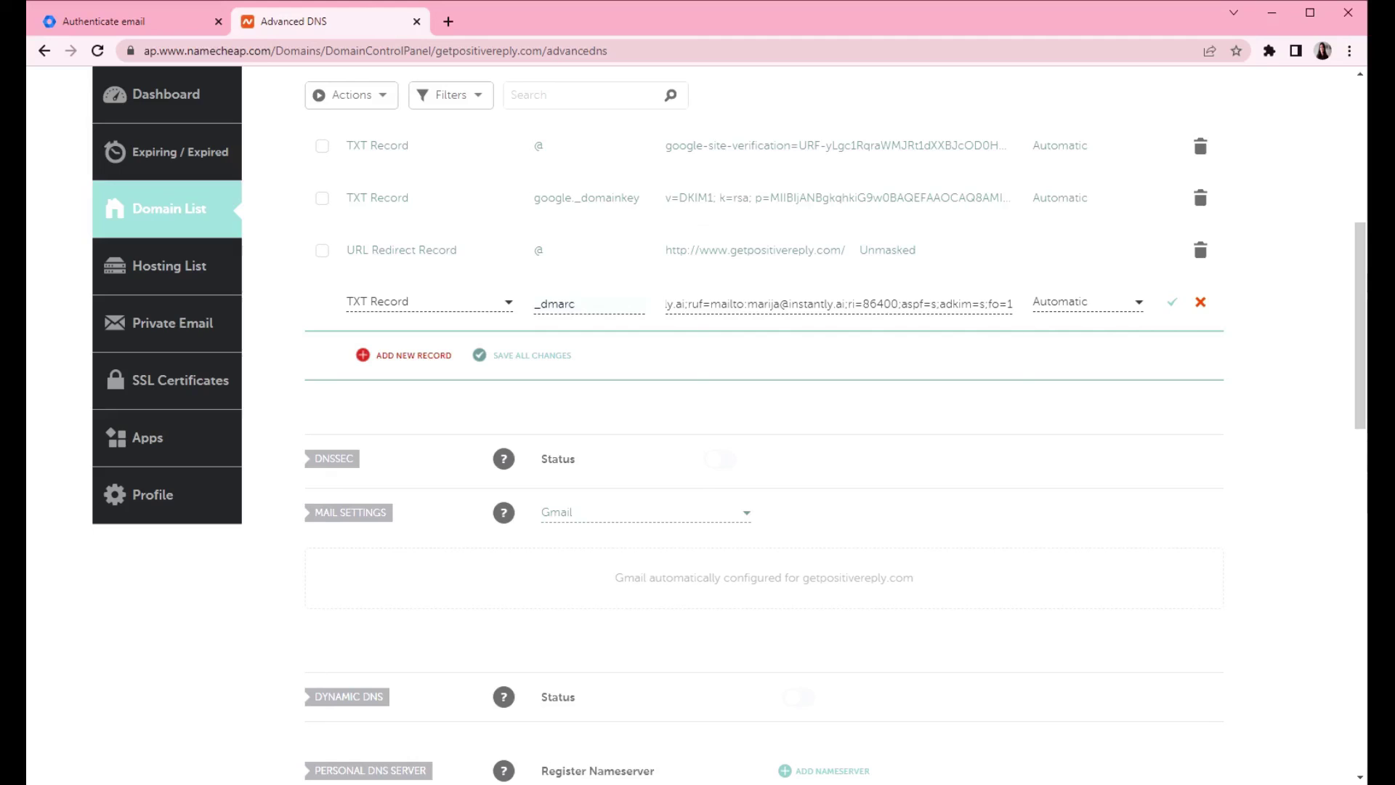
{"action": "key", "text": "shift+Right"}
{"action": "key", "text": "shift+Right"}
{"action": "key", "text": "shift+Right"}
{"action": "key", "text": "shift+Right"}
{"action": "key", "text": "shift+Right"}
{"action": "key", "text": "shift+Right"}
{"action": "key", "text": "shift+Right"}
{"action": "key", "text": "shift+Right"}
{"action": "key", "text": "shift+Right"}
{"action": "key", "text": "shift+Right"}
{"action": "key", "text": "shift+Right"}
{"action": "key", "text": "shift+Right"}
{"action": "key", "text": "shift+Right"}
{"action": "key", "text": "shift+Right"}
{"action": "key", "text": "shift+Right"}
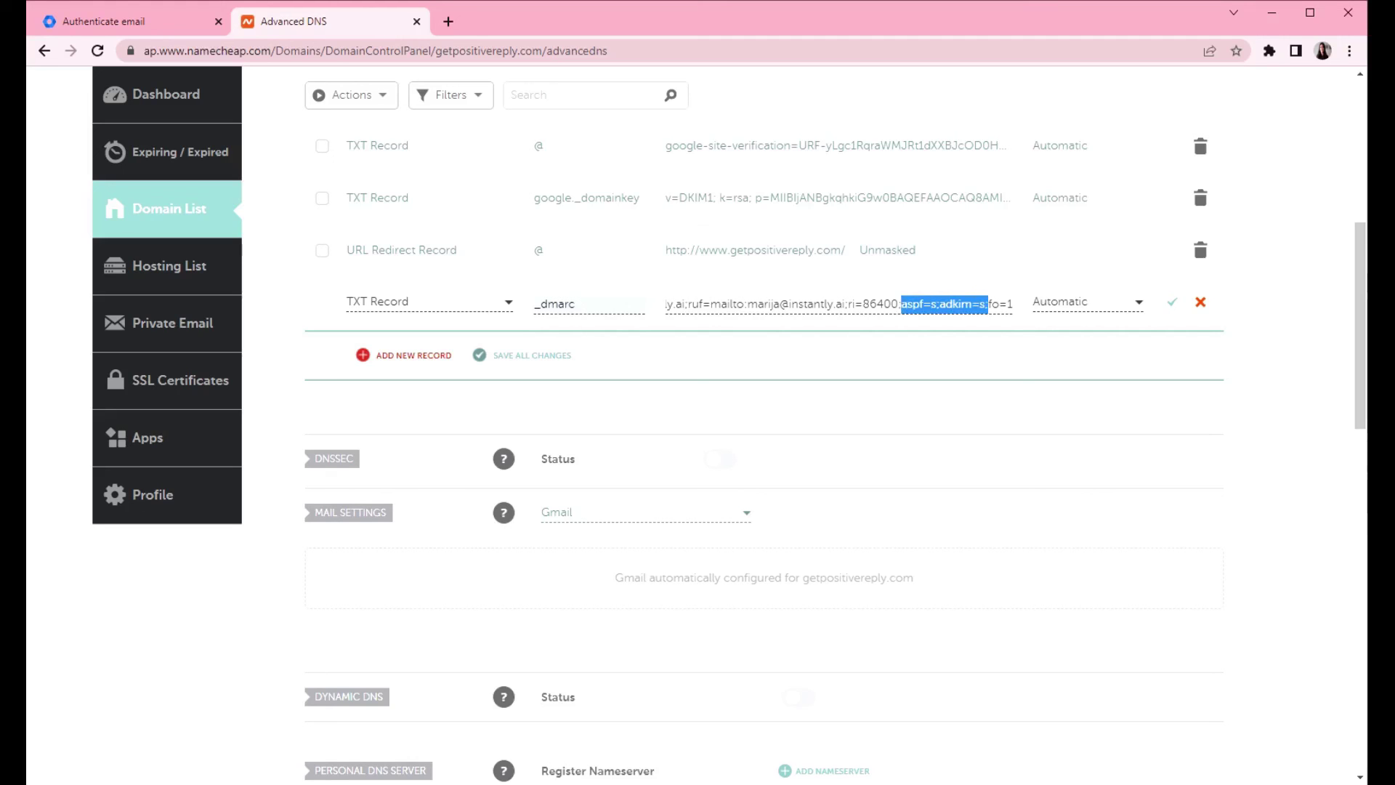
{"action": "key", "text": "shift+Left"}
{"action": "key", "text": "shift+Left"}
{"action": "key", "text": "shift+Right"}
- Check the trailing fo=1 tag and save the _dmarc TXT record
{"action": "left_click", "coordinate": [988, 304]}
{"action": "left_click_drag", "start_coordinate": [989, 304], "coordinate": [1017, 307]}
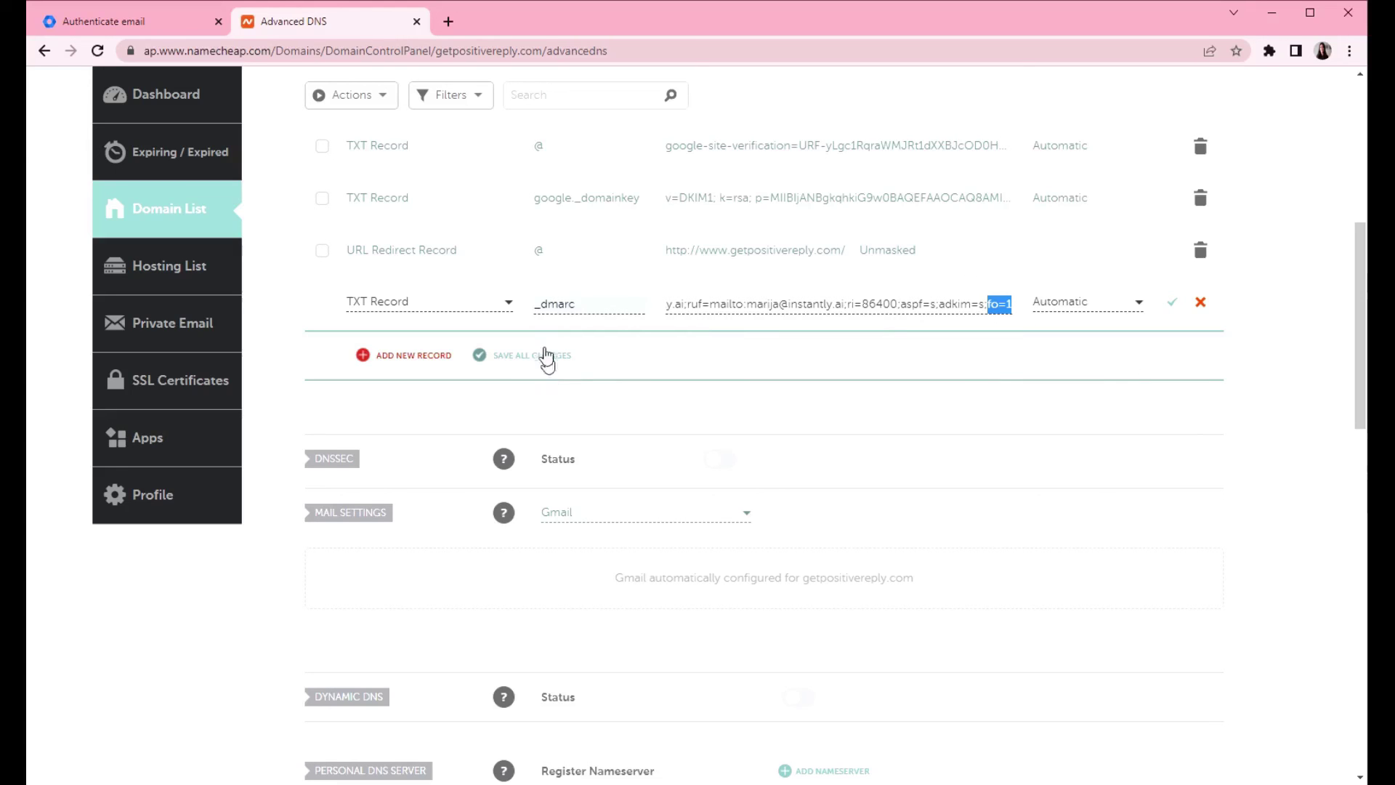
{"action": "left_click", "coordinate": [517, 363]}
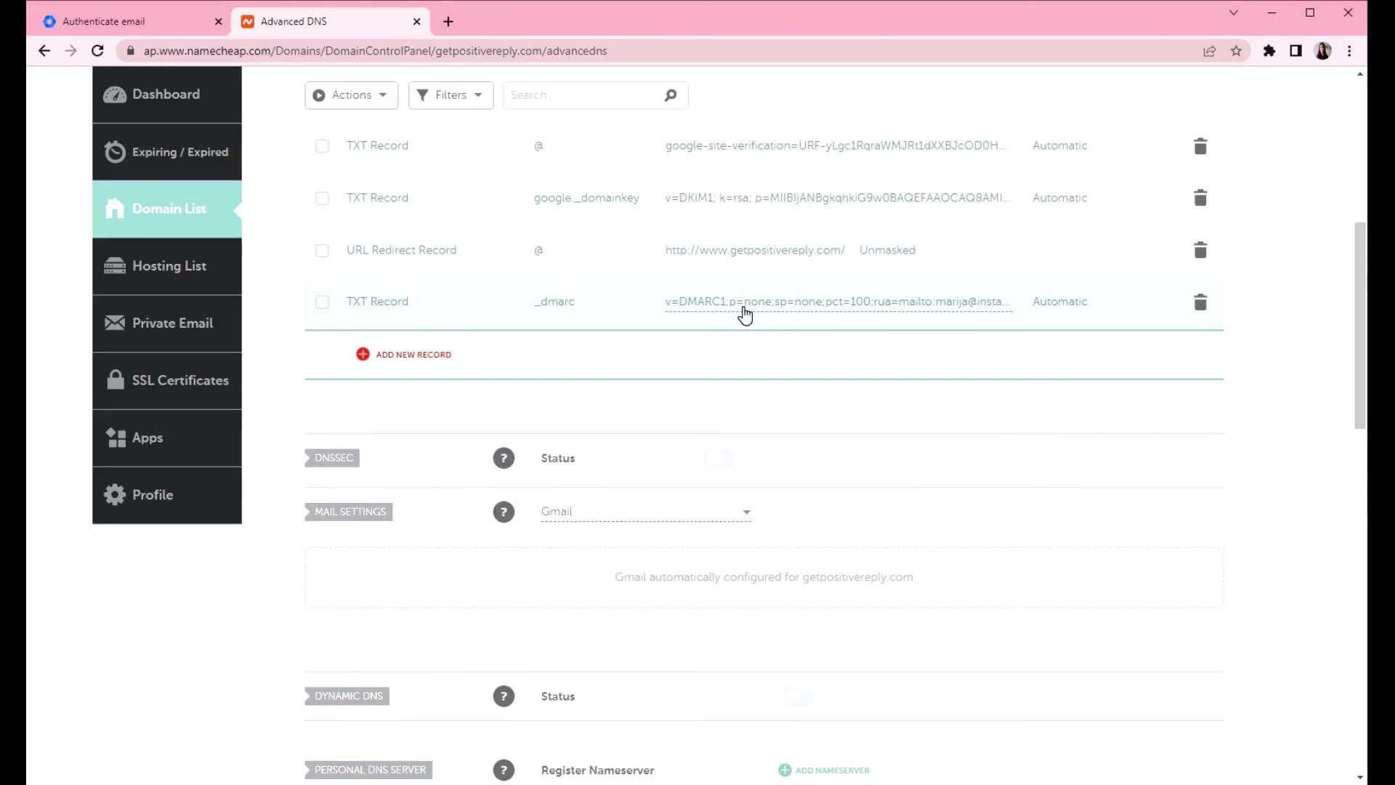
{"action": "scroll", "coordinate": [826, 474], "scroll_direction": "up", "scroll_amount": 5}
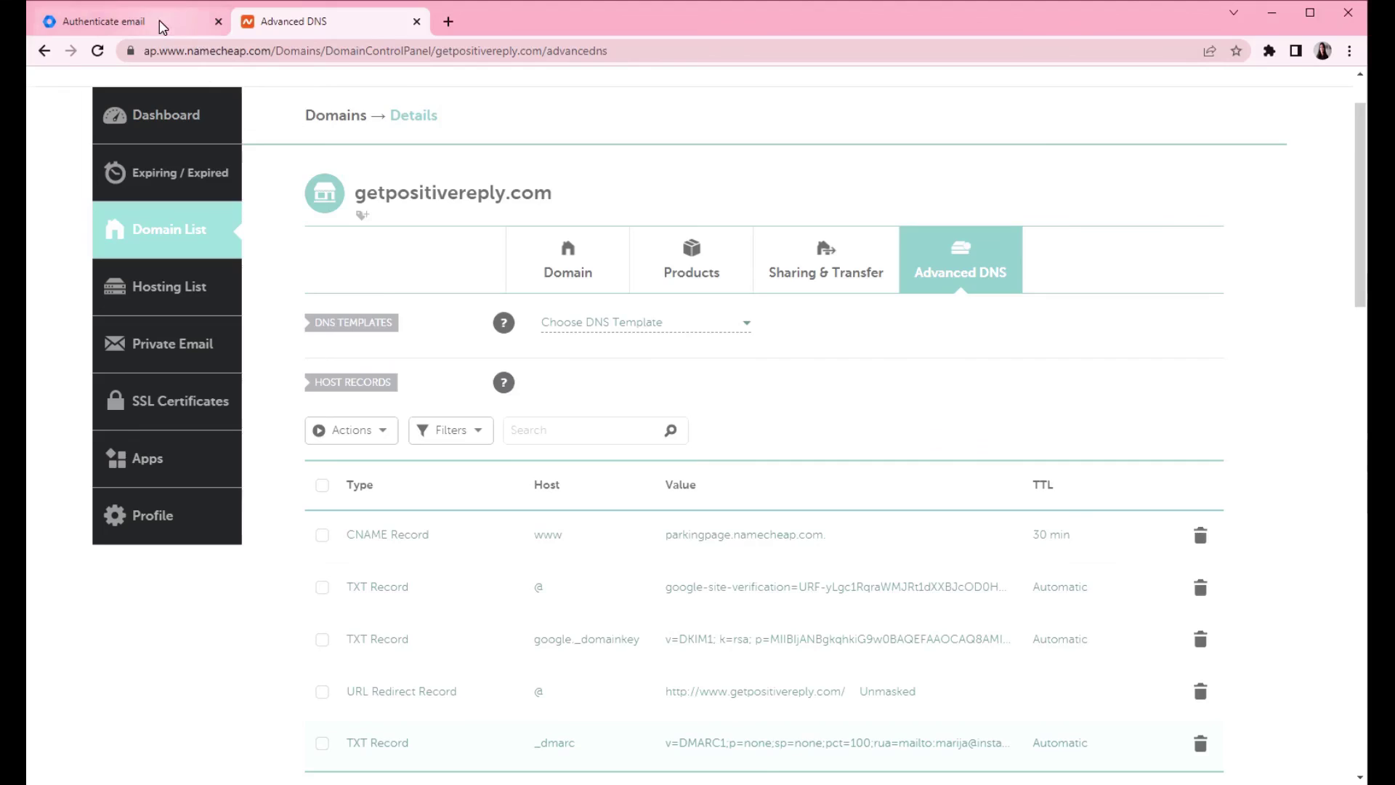
{"action": "left_click", "coordinate": [161, 27]}
{"action": "left_click", "coordinate": [298, 24]}
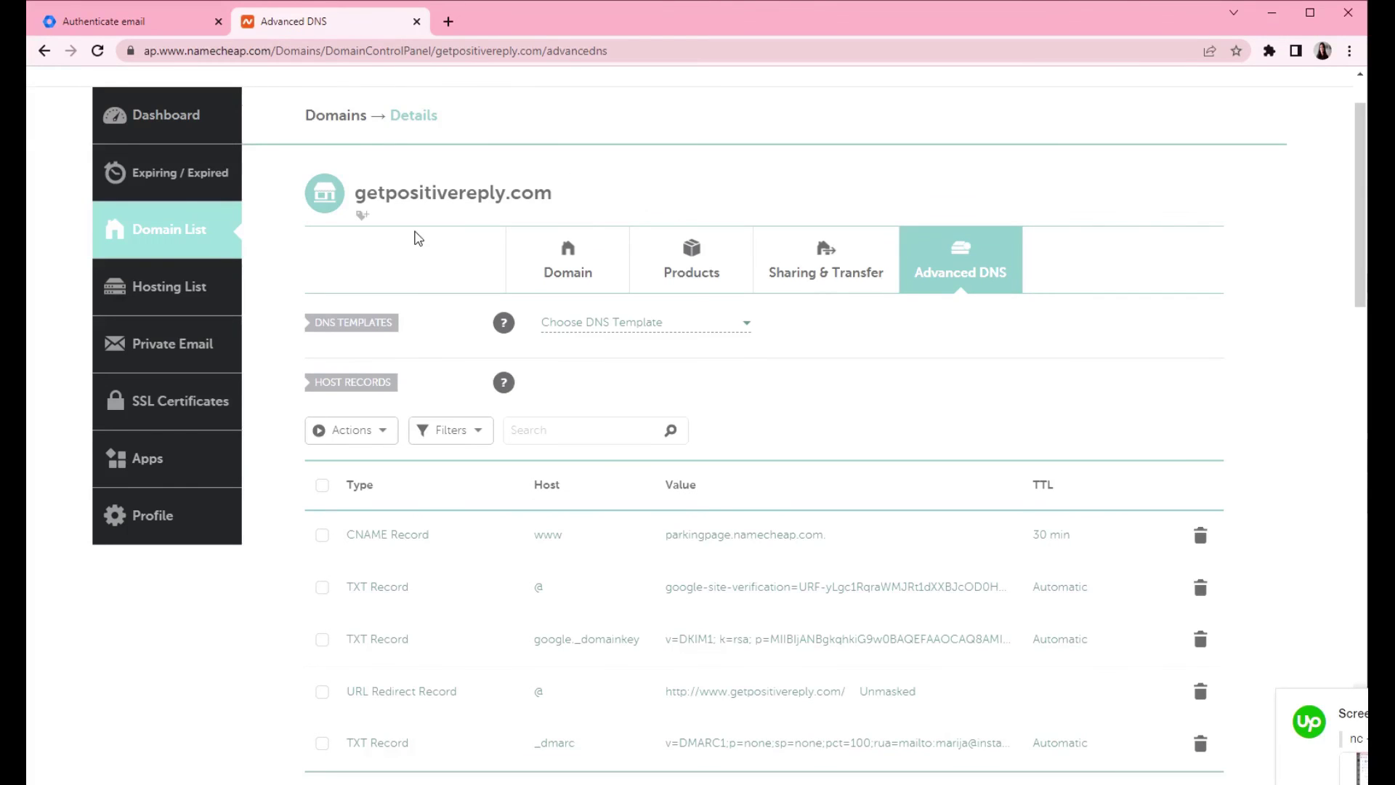
- Return to the Admin console's Authenticate email page showing DKIM active for getpositivereply.com
{"action": "left_click", "coordinate": [103, 21]}
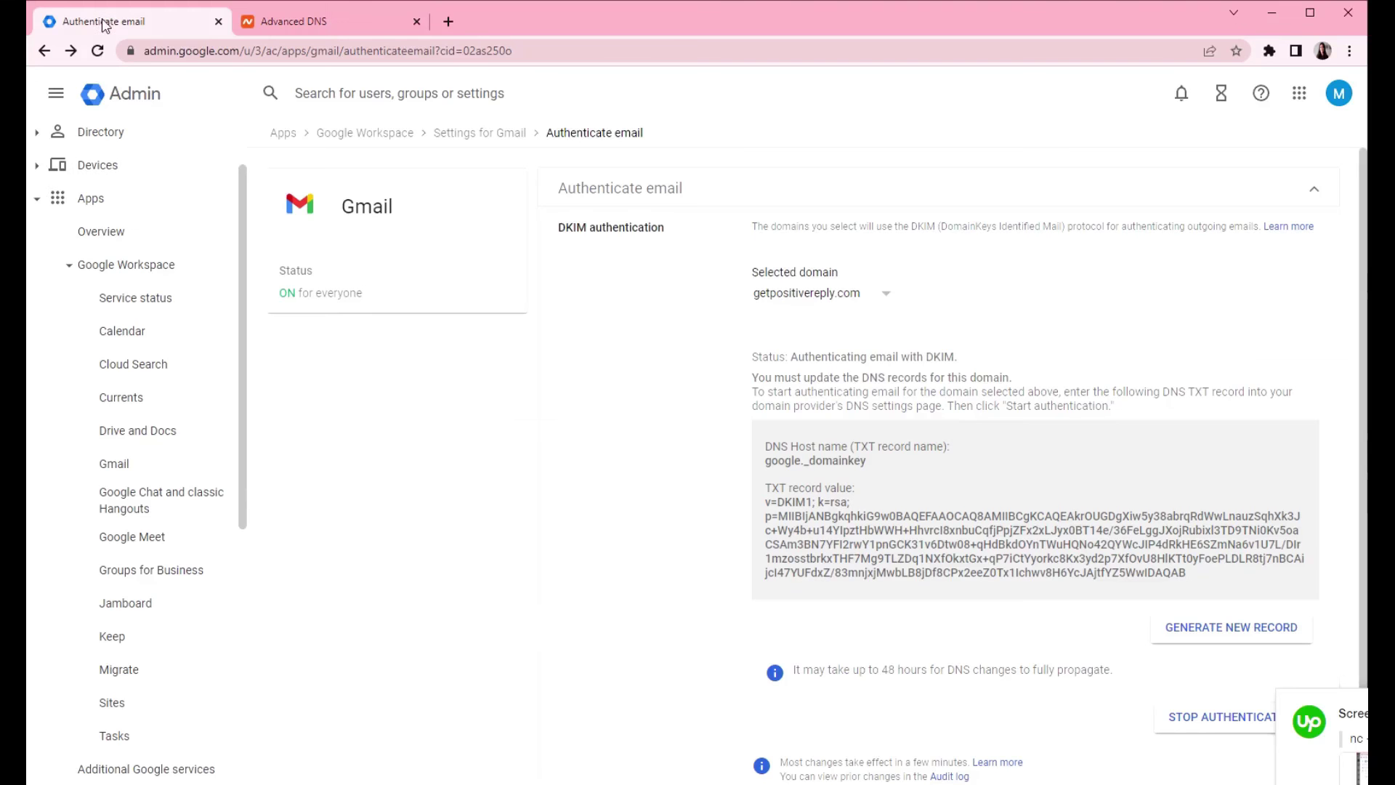